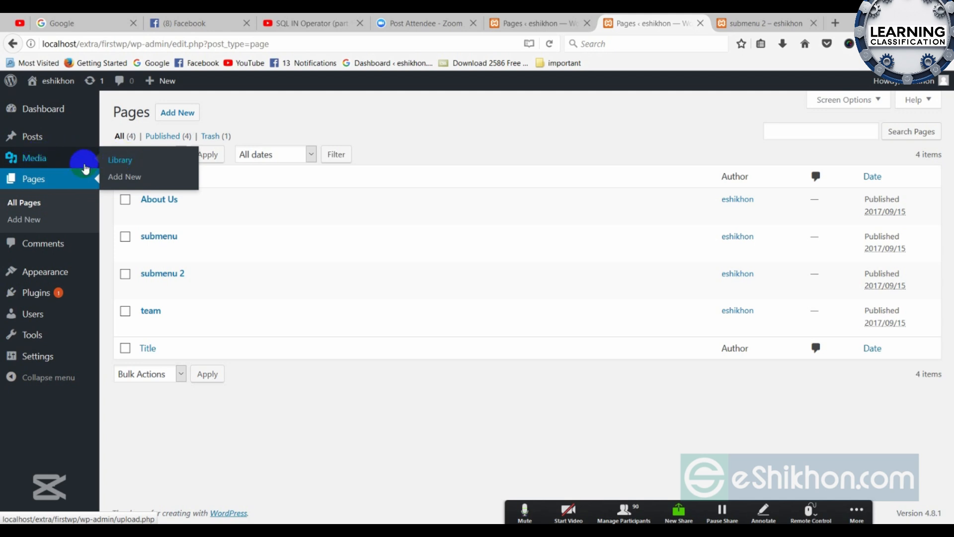
Open the About Us page for editing and examine its featured image and its content in the Visual editor
{"action": "left_click", "coordinate": [164, 199]}
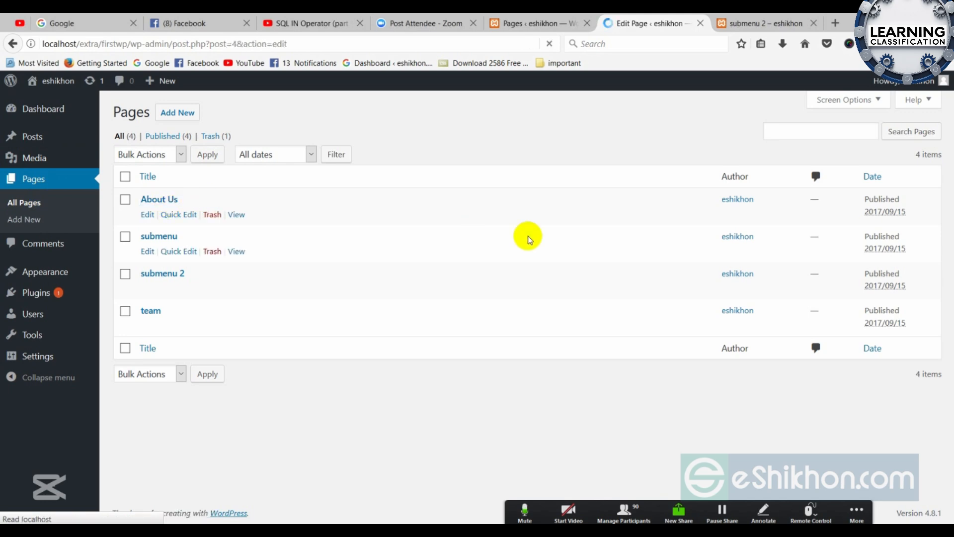
{"action": "scroll", "coordinate": [840, 428], "scroll_direction": "down", "scroll_amount": 5}
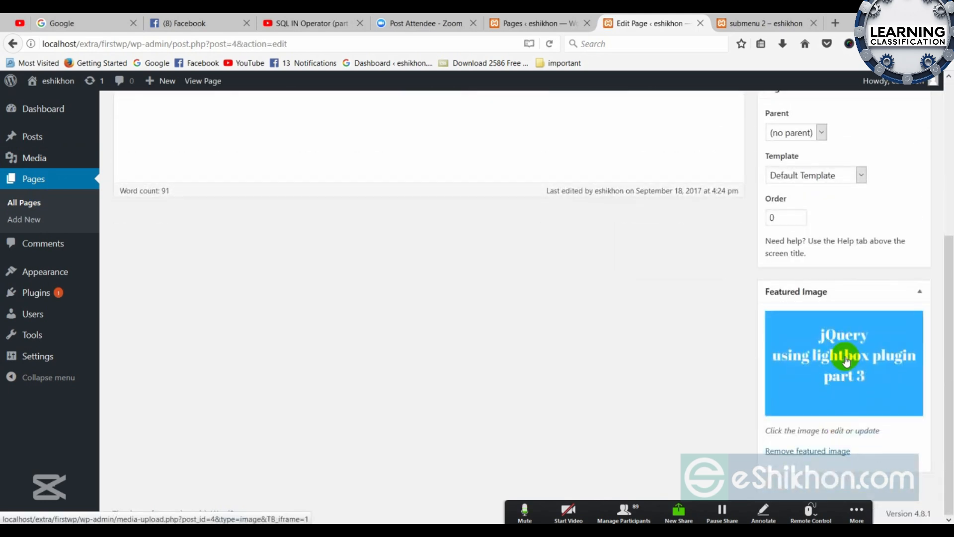
{"action": "scroll", "coordinate": [812, 363], "scroll_direction": "up", "scroll_amount": 5}
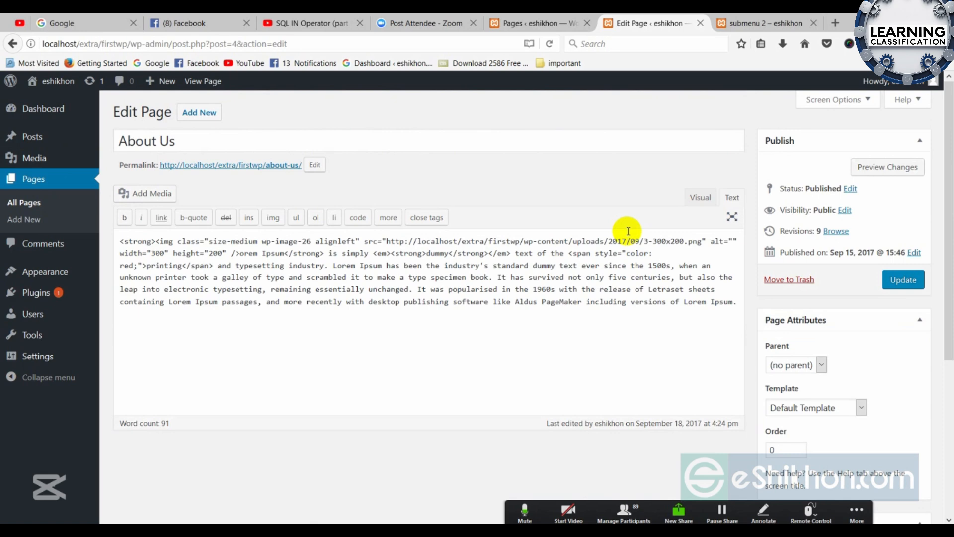
{"action": "left_click", "coordinate": [699, 196]}
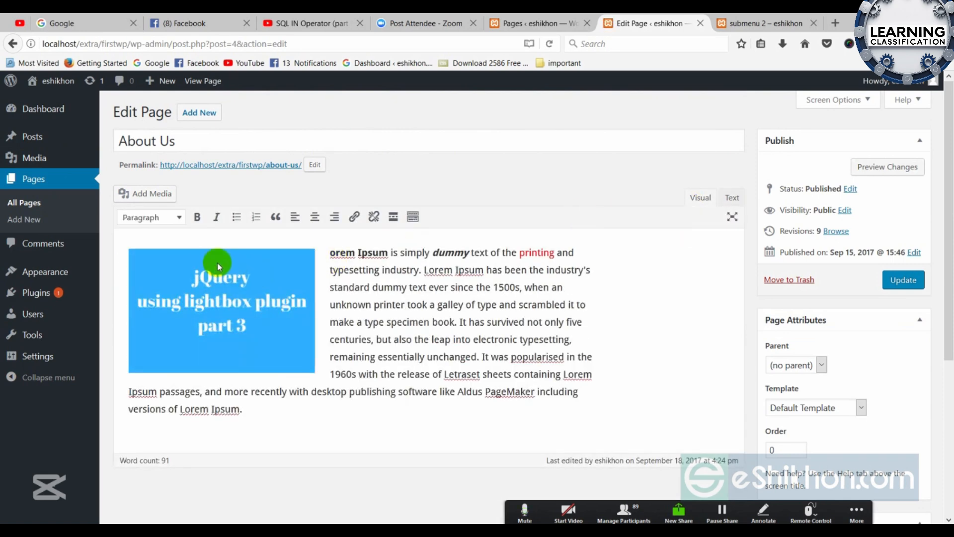
{"action": "mouse_move", "coordinate": [34, 158]}
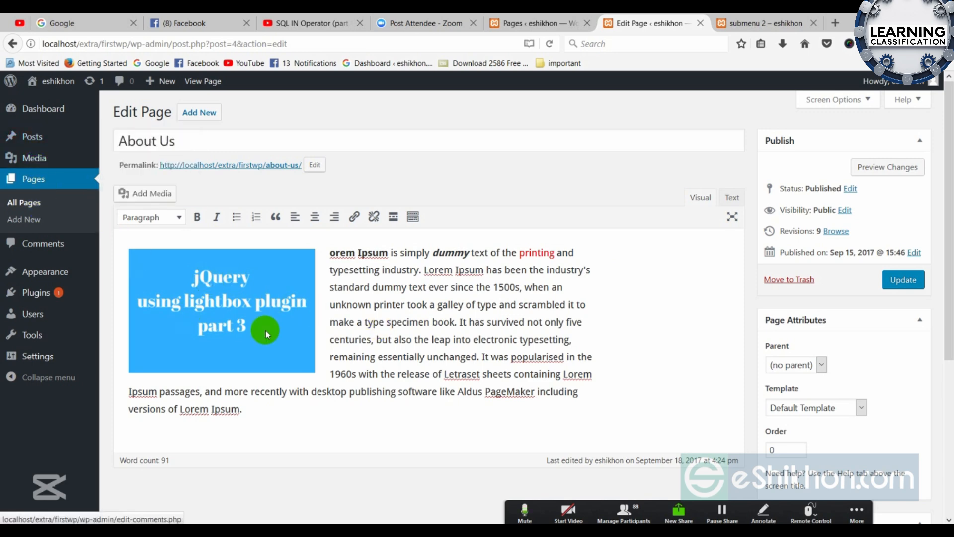
{"action": "scroll", "coordinate": [266, 333], "scroll_direction": "down", "scroll_amount": 3}
{"action": "scroll", "coordinate": [351, 326], "scroll_direction": "up", "scroll_amount": 3}
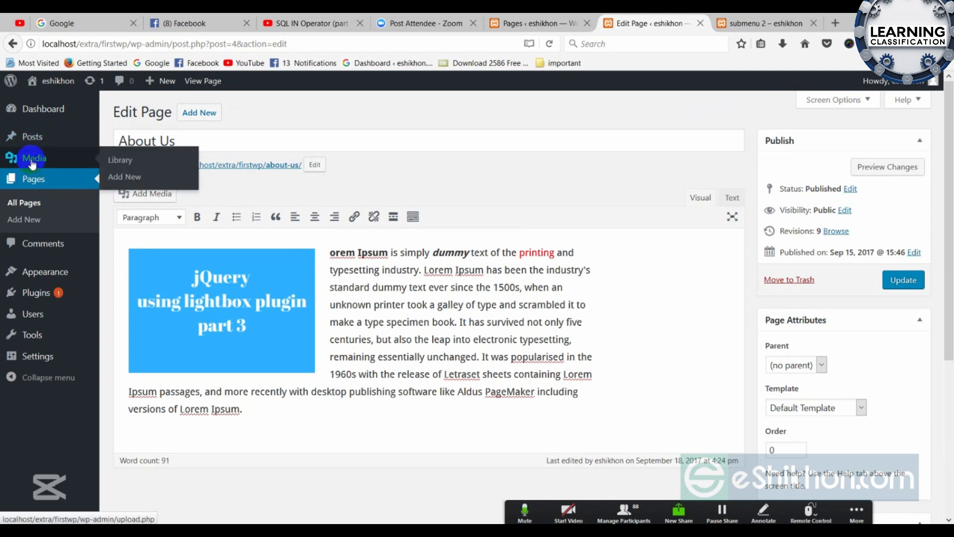
{"action": "left_click", "coordinate": [247, 291]}
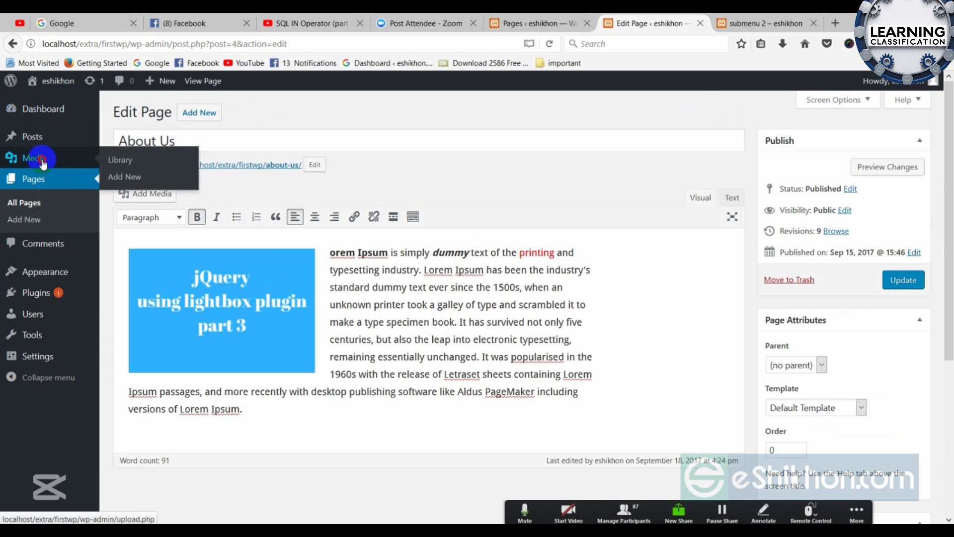
Open the Media Library and view the uploaded items
{"action": "left_click", "coordinate": [43, 163]}
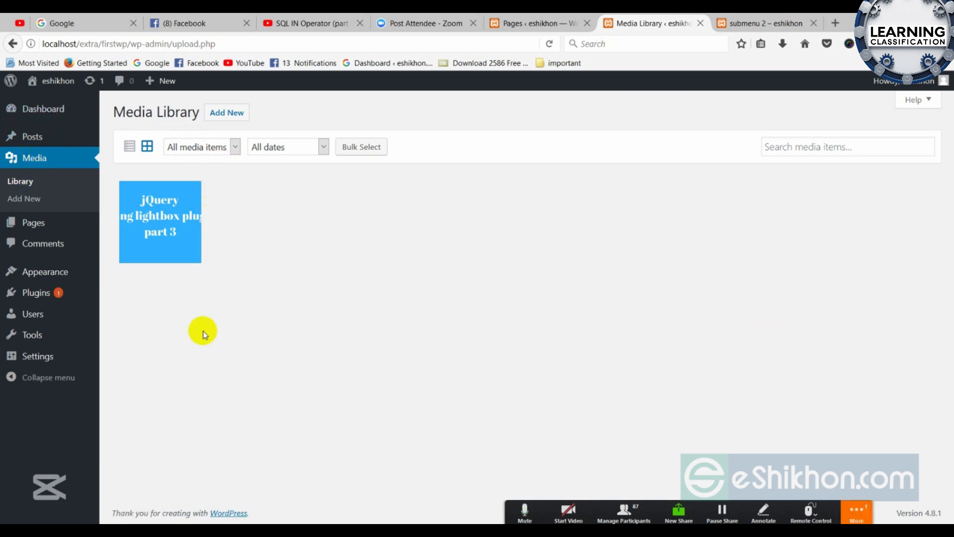
{"action": "left_click_drag", "start_coordinate": [114, 112], "coordinate": [199, 112]}
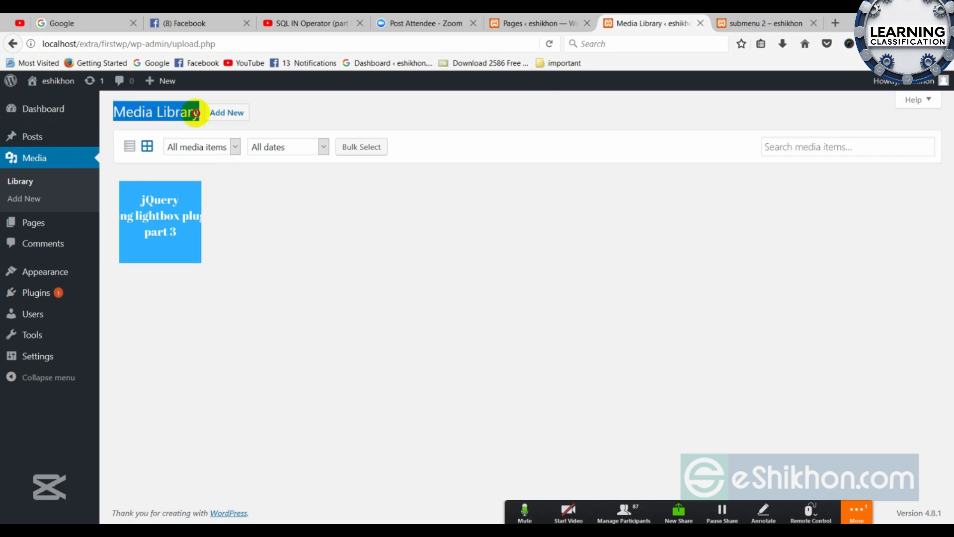
{"action": "left_click", "coordinate": [234, 255]}
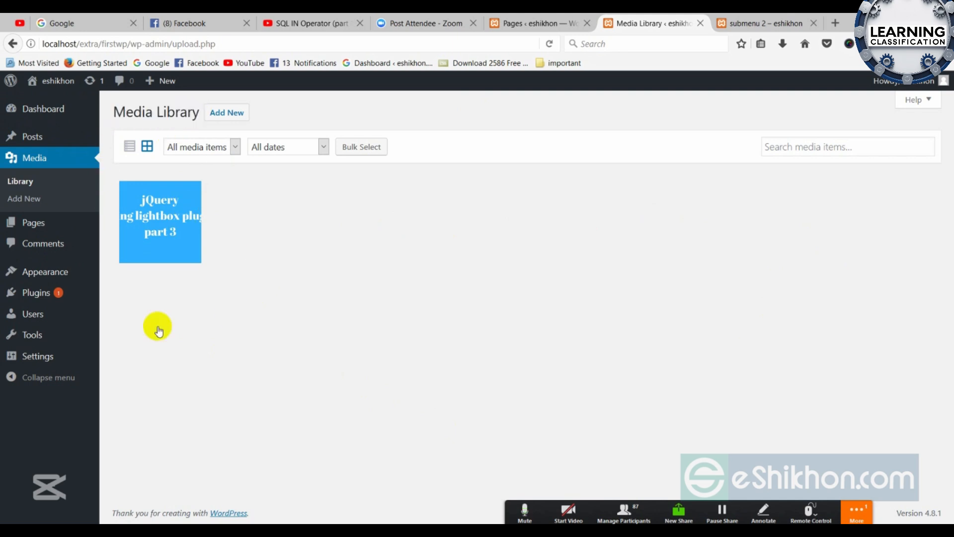
Open the list of posts and start adding a new post
{"action": "left_click", "coordinate": [40, 136]}
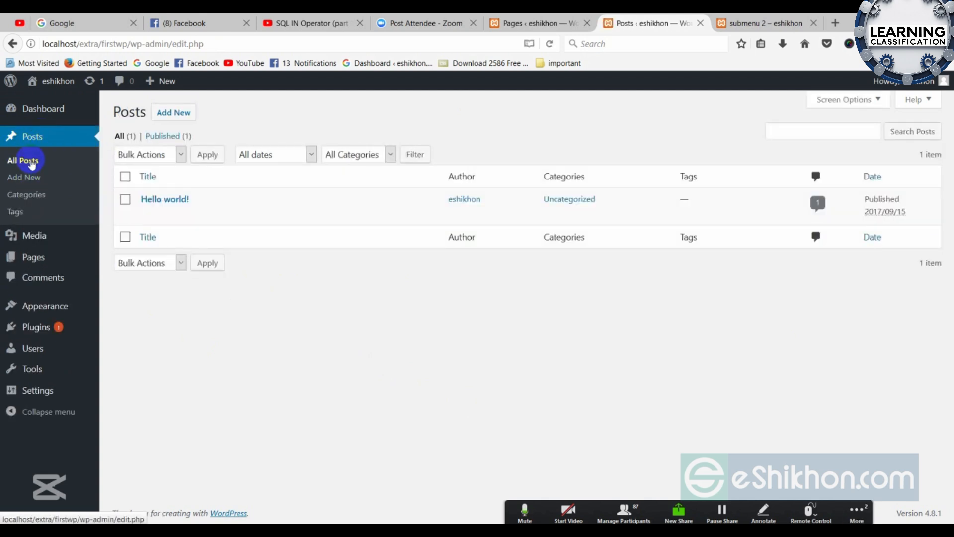
{"action": "mouse_move", "coordinate": [196, 214]}
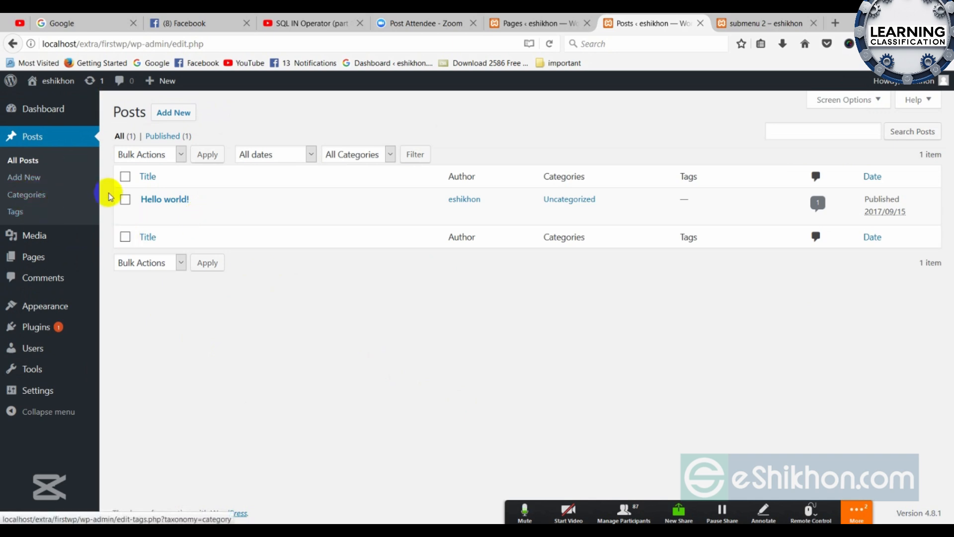
{"action": "mouse_move", "coordinate": [257, 220]}
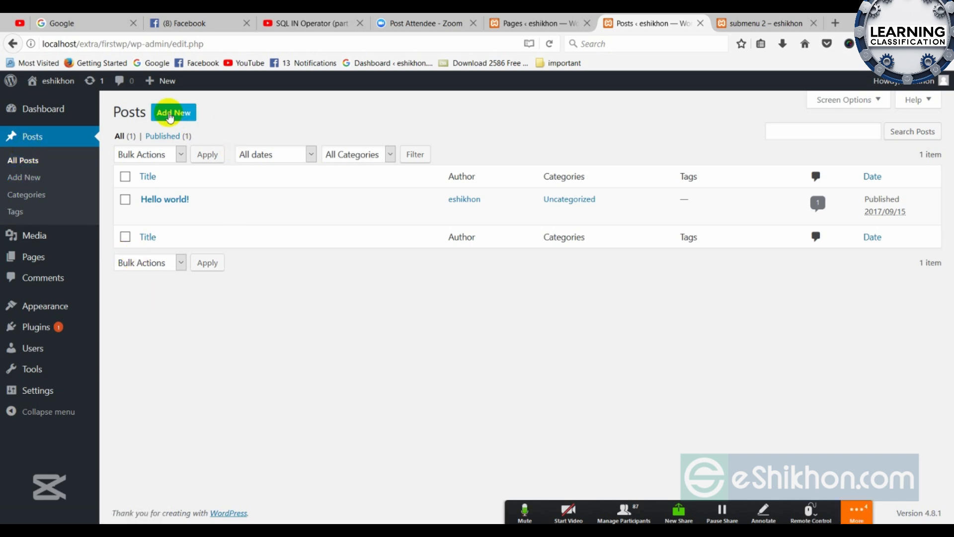
{"action": "left_click", "coordinate": [39, 179]}
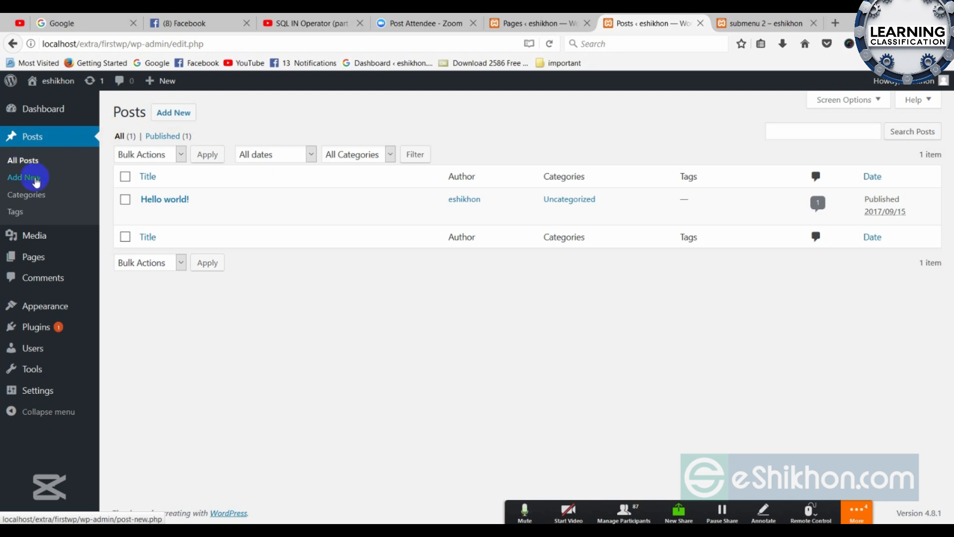
{"action": "left_click", "coordinate": [173, 116]}
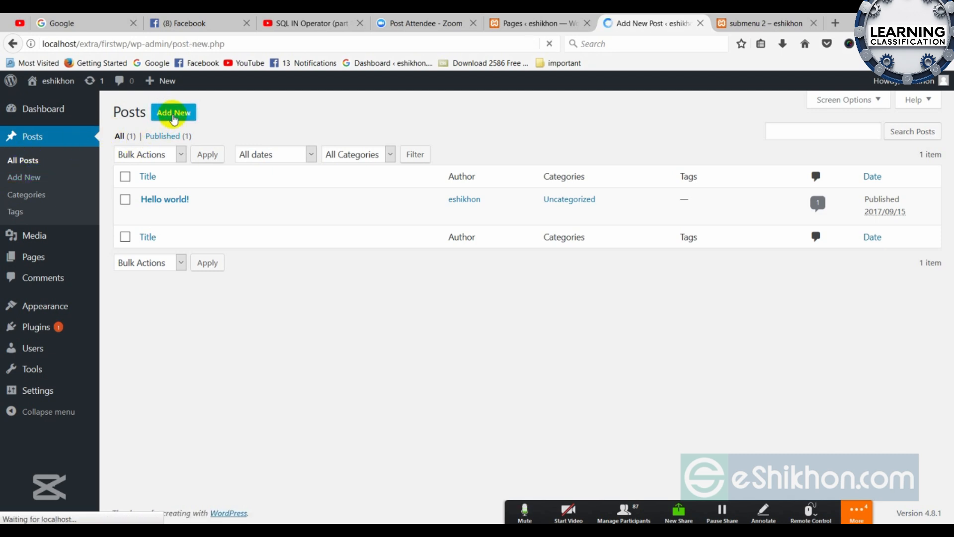
Examine the new post form: title, content editor, publish settings, categories, tags and post attributes
{"action": "scroll", "coordinate": [194, 296], "scroll_direction": "down", "scroll_amount": 4}
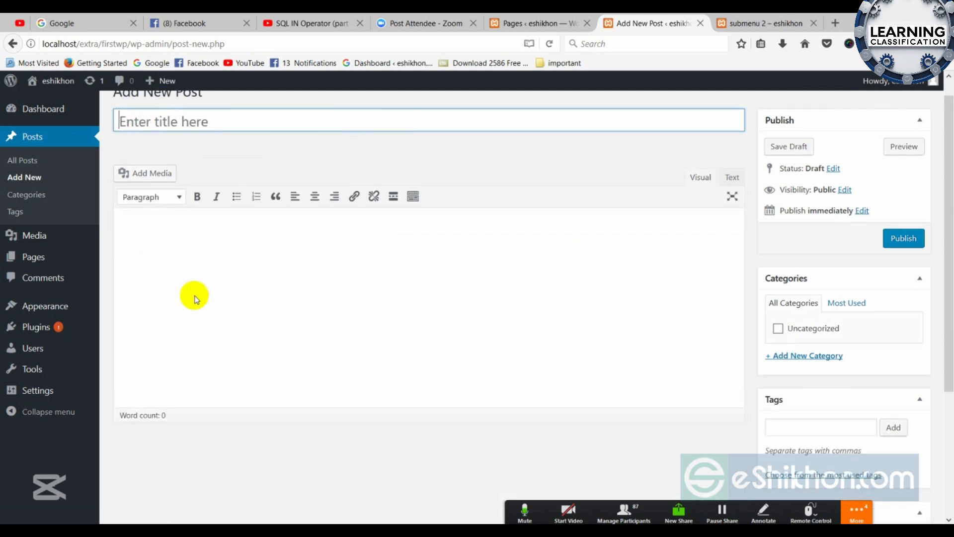
{"action": "scroll", "coordinate": [305, 403], "scroll_direction": "up", "scroll_amount": 4}
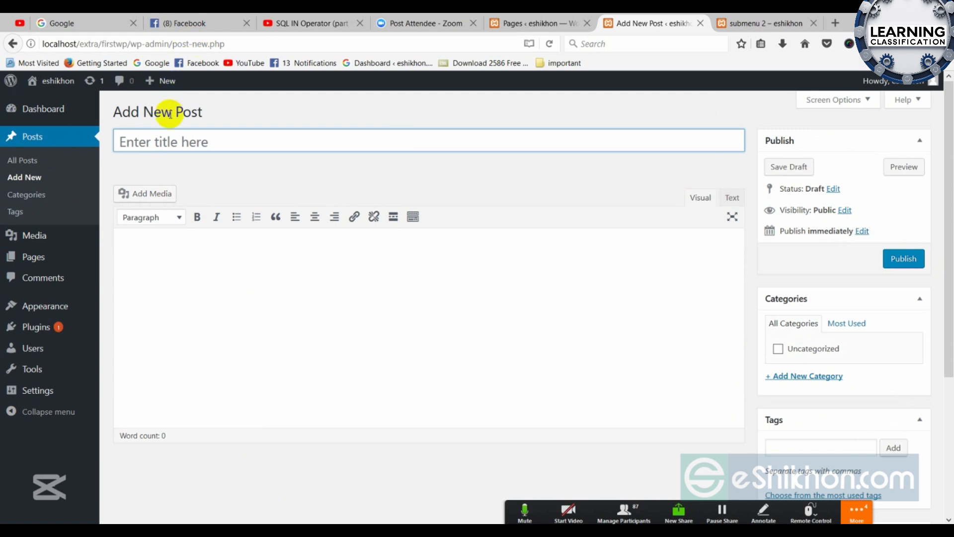
{"action": "left_click_drag", "start_coordinate": [170, 111], "coordinate": [203, 111]}
{"action": "left_click", "coordinate": [213, 123]}
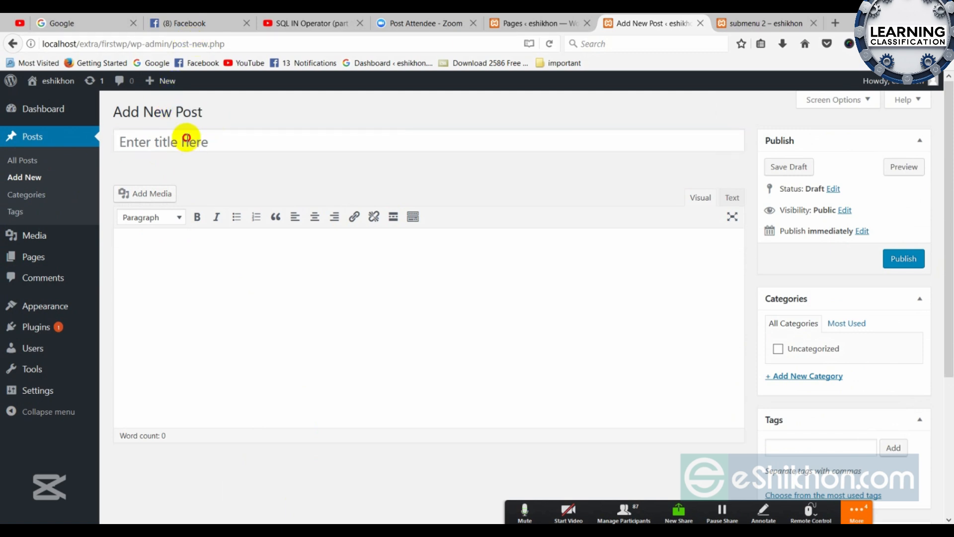
{"action": "left_click", "coordinate": [185, 142]}
{"action": "left_click", "coordinate": [160, 249]}
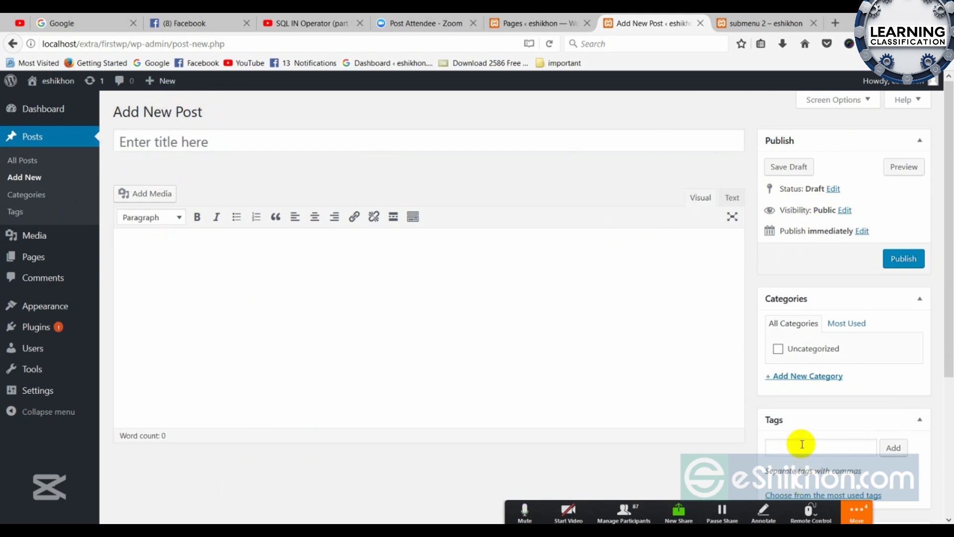
{"action": "scroll", "coordinate": [799, 387], "scroll_direction": "down", "scroll_amount": 2}
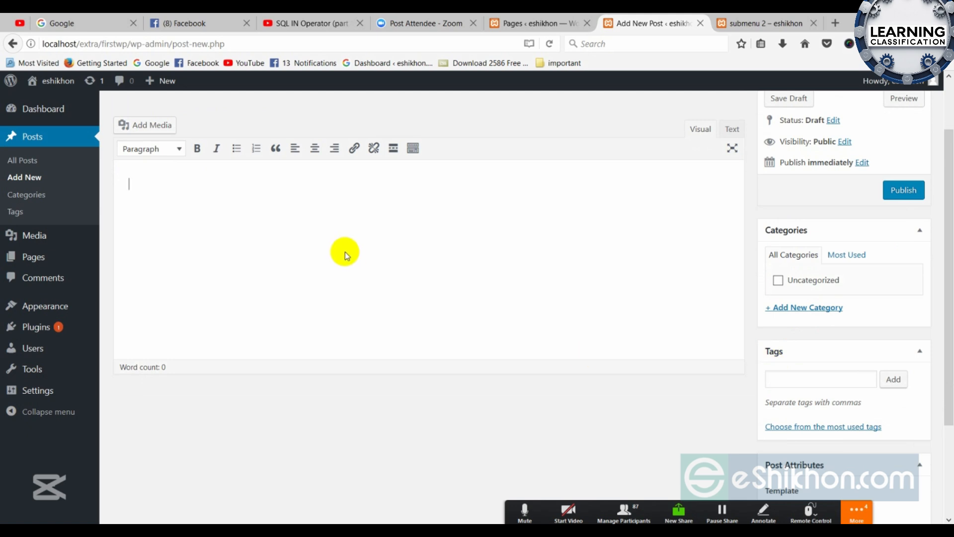
{"action": "scroll", "coordinate": [345, 252], "scroll_direction": "up", "scroll_amount": 2}
{"action": "scroll", "coordinate": [345, 252], "scroll_direction": "up", "scroll_amount": 1}
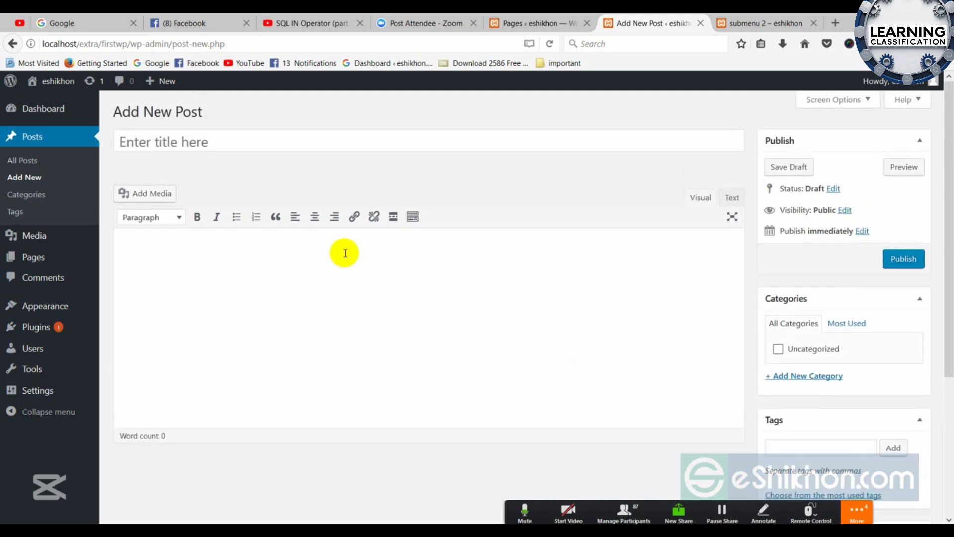
{"action": "scroll", "coordinate": [345, 255], "scroll_direction": "down", "scroll_amount": 3}
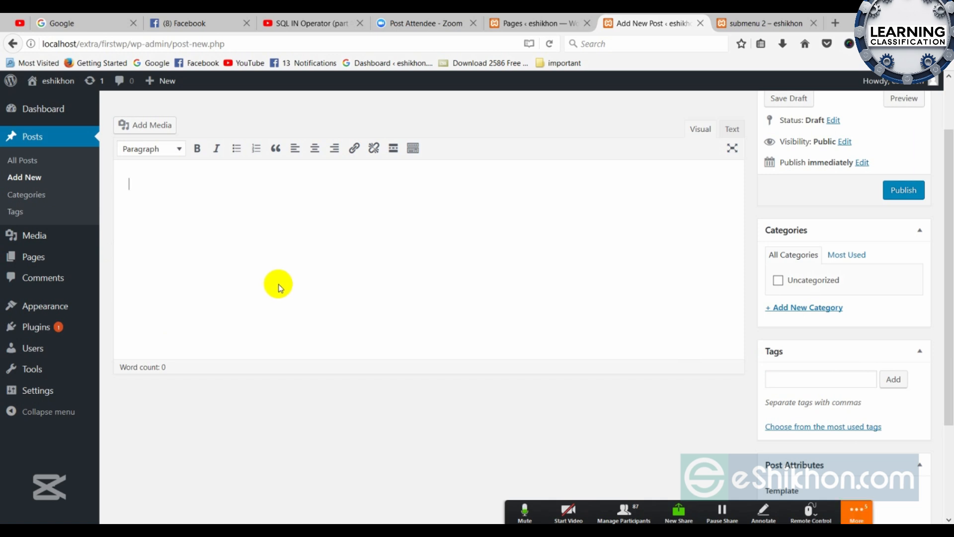
{"action": "scroll", "coordinate": [296, 316], "scroll_direction": "up", "scroll_amount": 2}
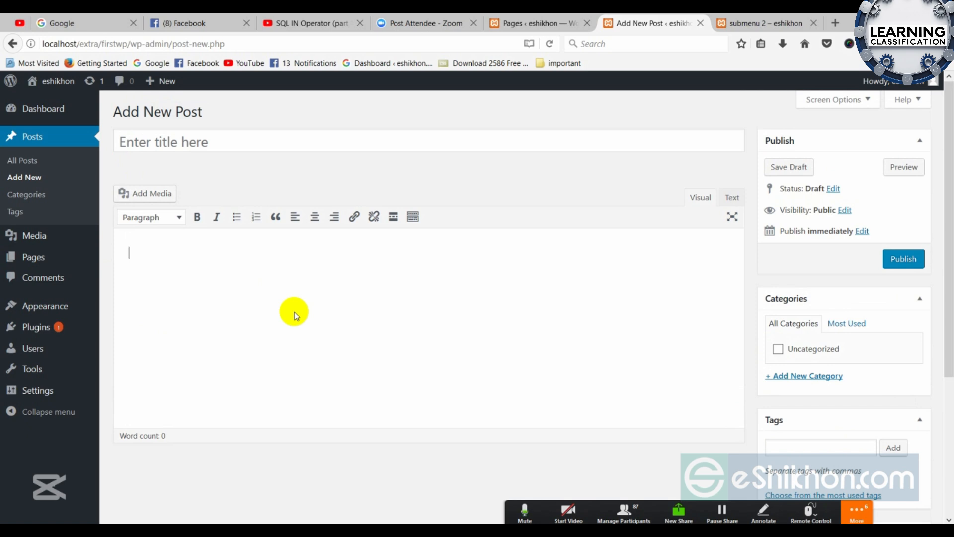
{"action": "scroll", "coordinate": [295, 311], "scroll_direction": "down", "scroll_amount": 2}
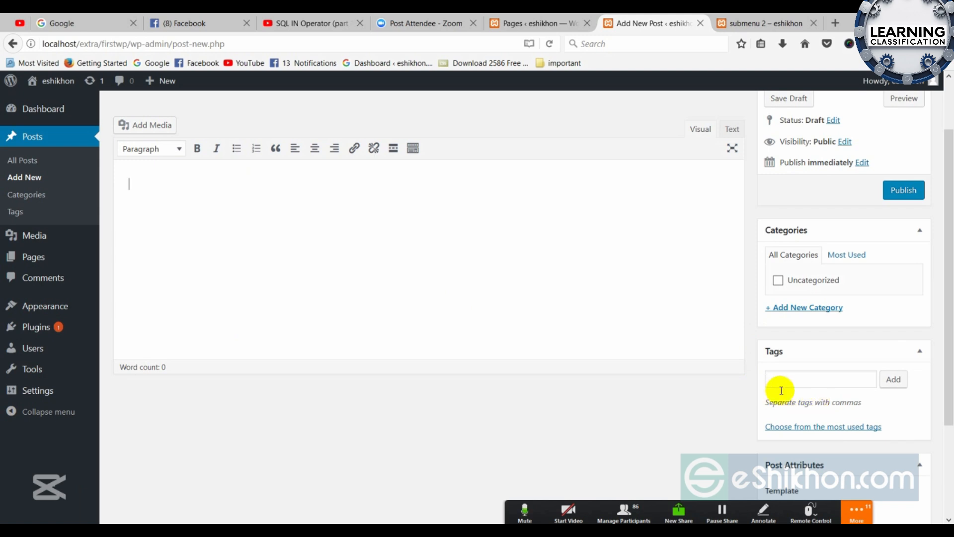
{"action": "scroll", "coordinate": [292, 315], "scroll_direction": "up", "scroll_amount": 2}
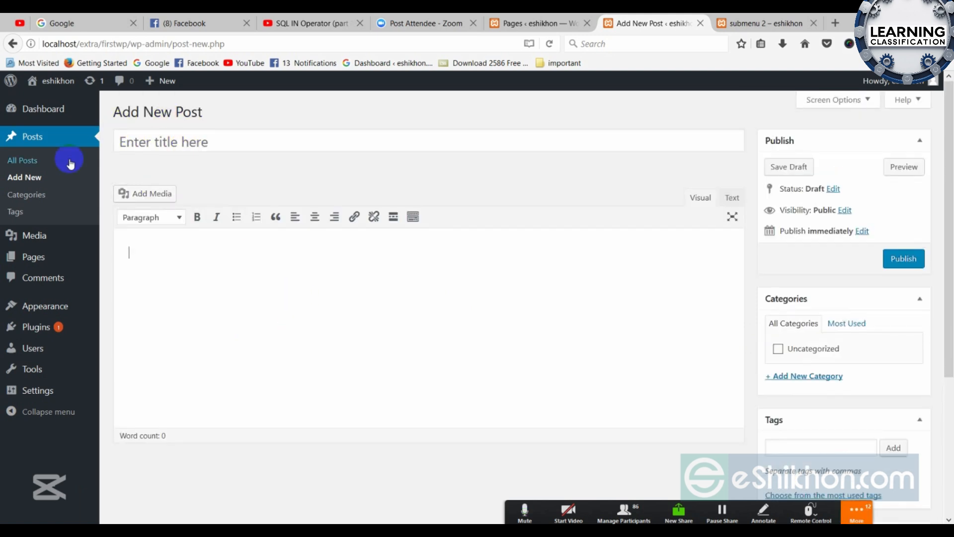
{"action": "left_click", "coordinate": [161, 146]}
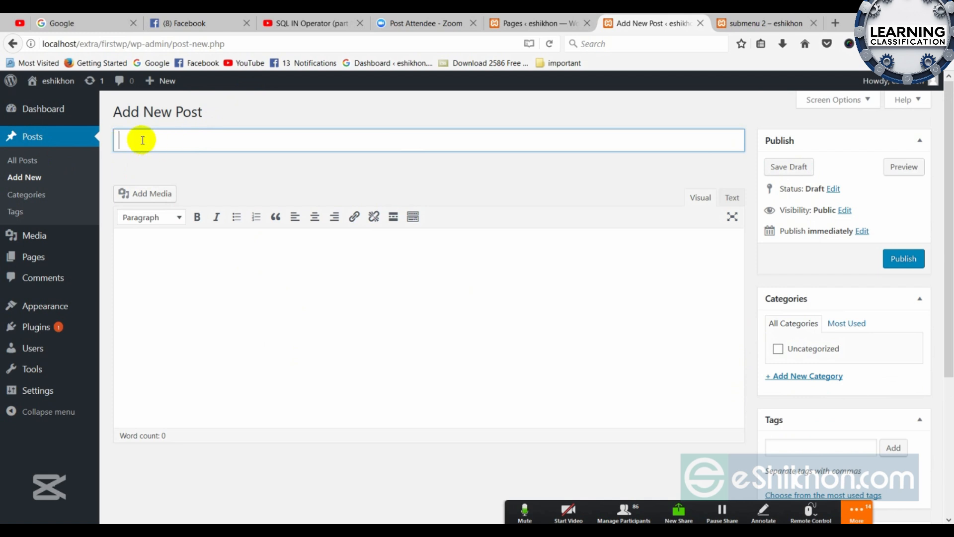
Search Google for "lorem ipsum" in a new browser tab and open the lipsum.com result
{"action": "left_click", "coordinate": [836, 24]}
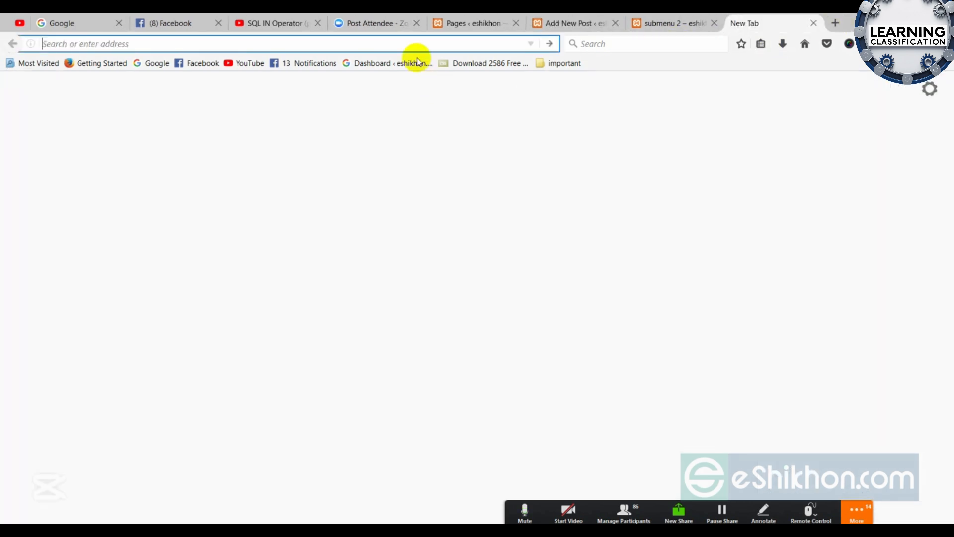
{"action": "type", "text": "google.com/"}
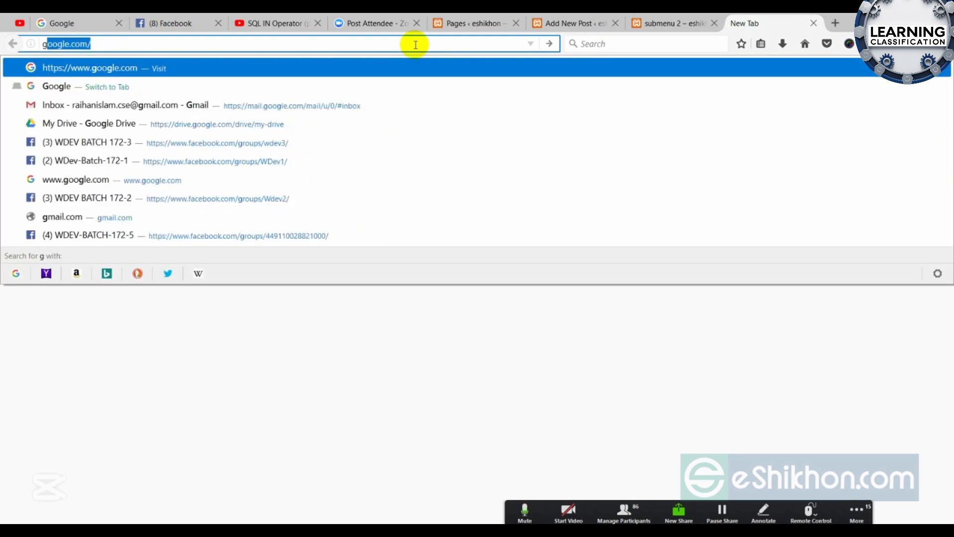
{"action": "key", "text": "Return"}
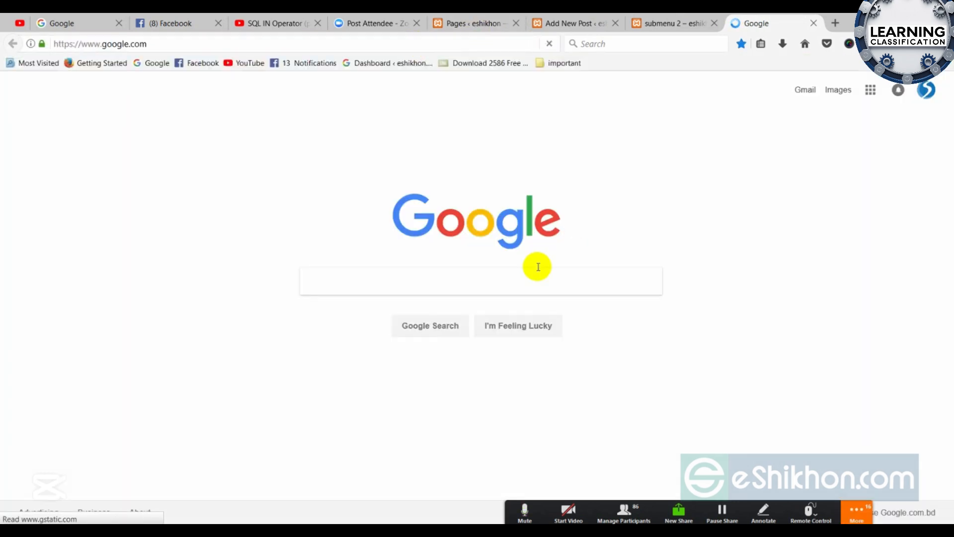
{"action": "type", "text": "l"}
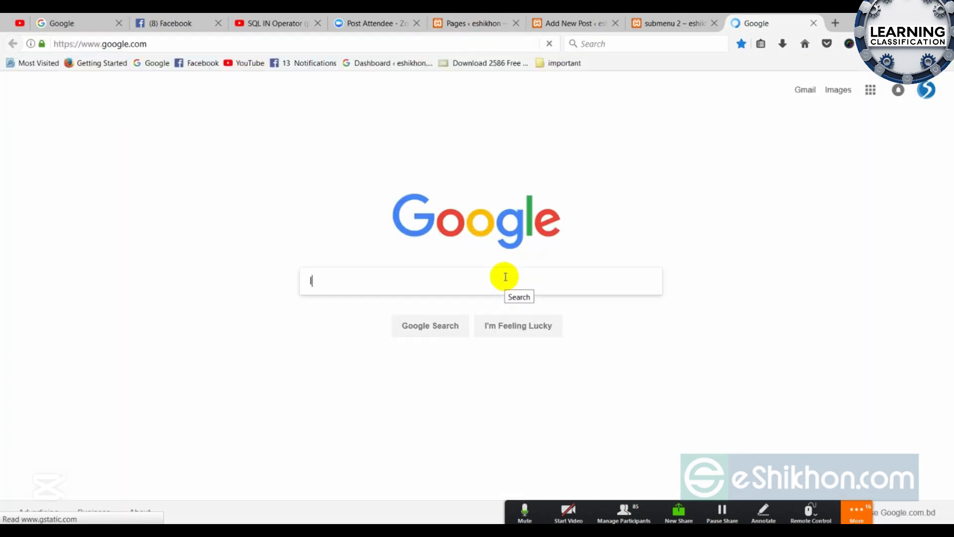
{"action": "type", "text": "orem ipsum"}
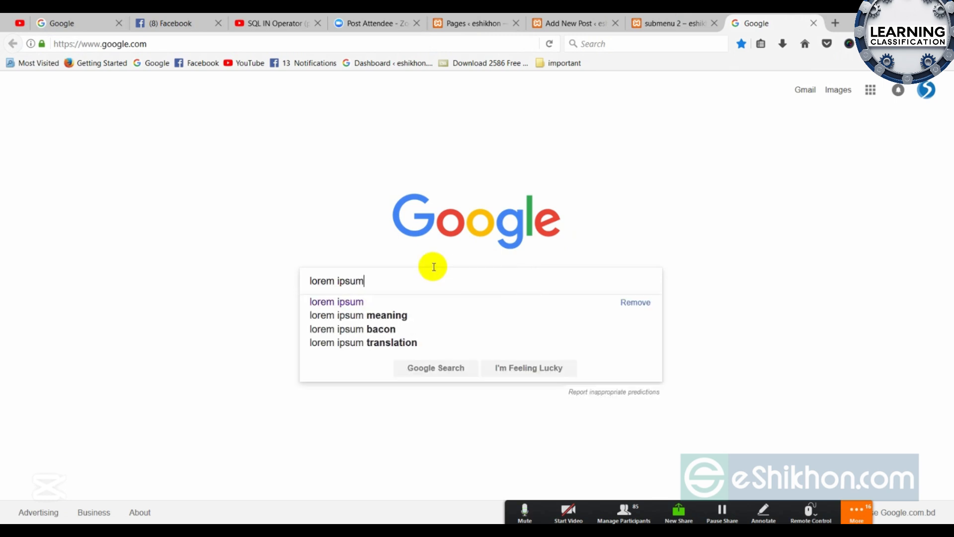
{"action": "left_click", "coordinate": [353, 302]}
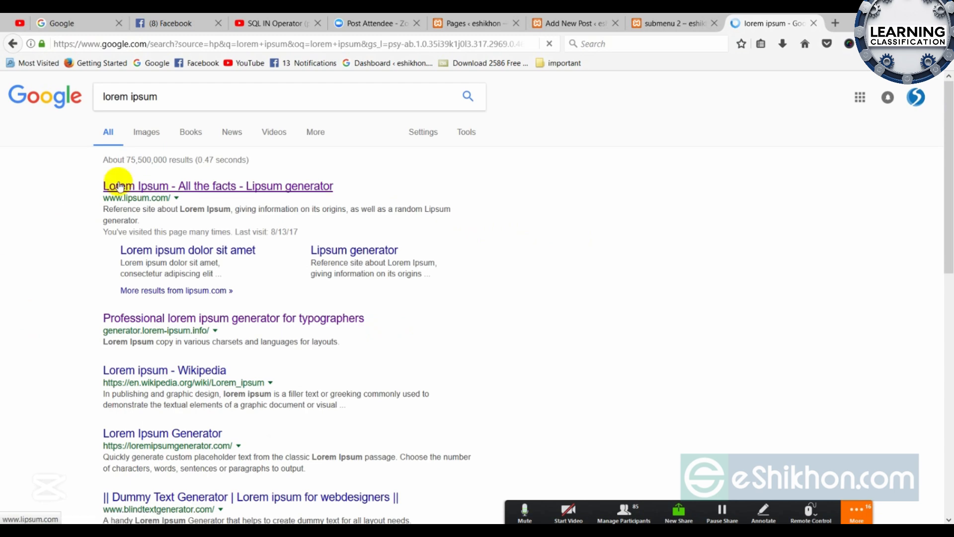
{"action": "left_click", "coordinate": [130, 189]}
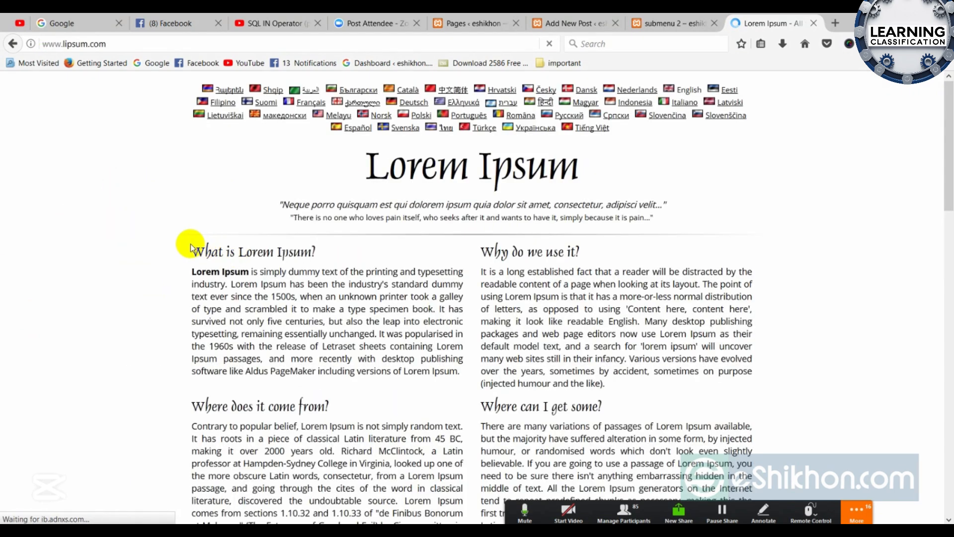
Copy the heading "What is Lorem Ipsum?" from the lipsum.com page
{"action": "left_click_drag", "start_coordinate": [205, 252], "coordinate": [258, 251]}
{"action": "left_click_drag", "start_coordinate": [322, 253], "coordinate": [258, 252]}
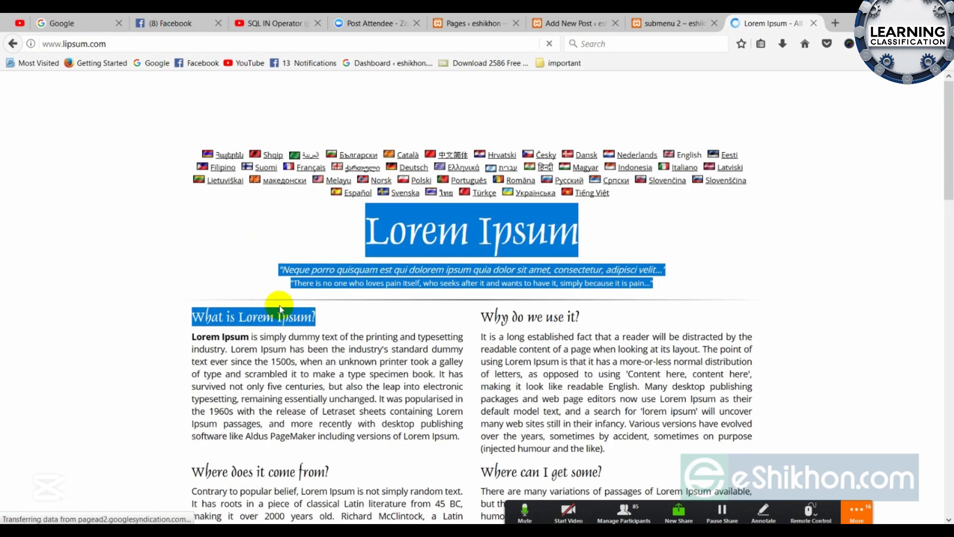
{"action": "left_click_drag", "start_coordinate": [324, 317], "coordinate": [274, 319]}
{"action": "left_click_drag", "start_coordinate": [191, 317], "coordinate": [328, 327]}
{"action": "key", "text": "ctrl+c"}
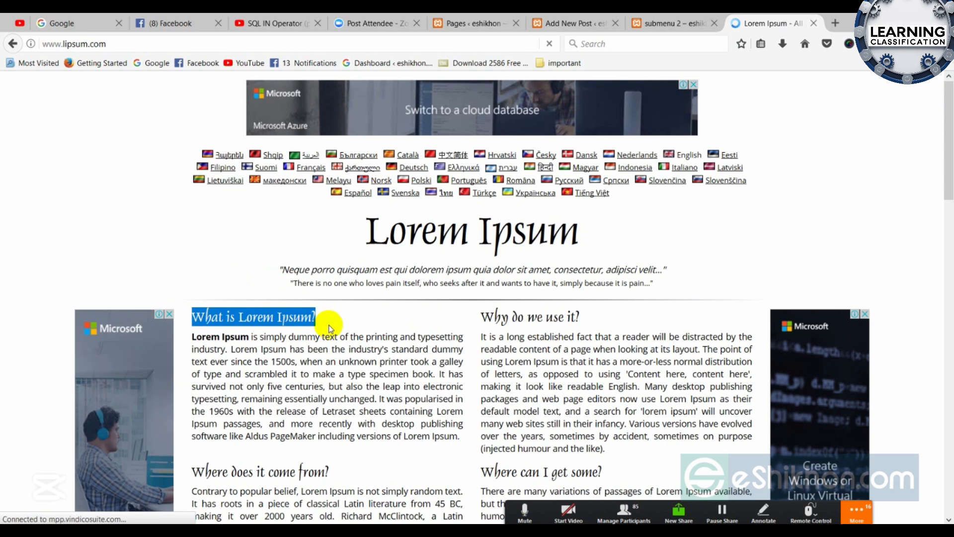
Return to the new post form and paste the copied heading "What is Lorem Ipsum?" as the post title
{"action": "left_click", "coordinate": [661, 22]}
{"action": "left_click", "coordinate": [568, 20]}
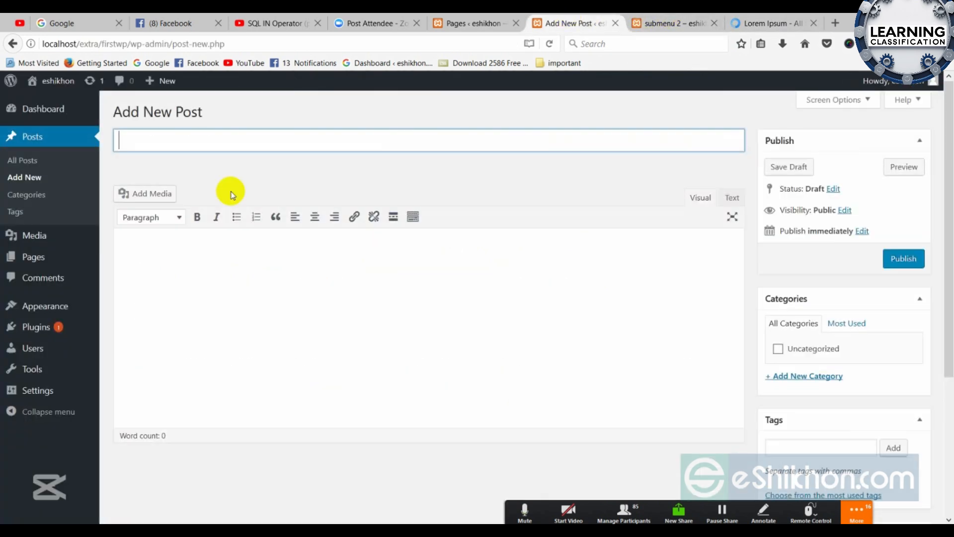
{"action": "key", "text": "ctrl+v"}
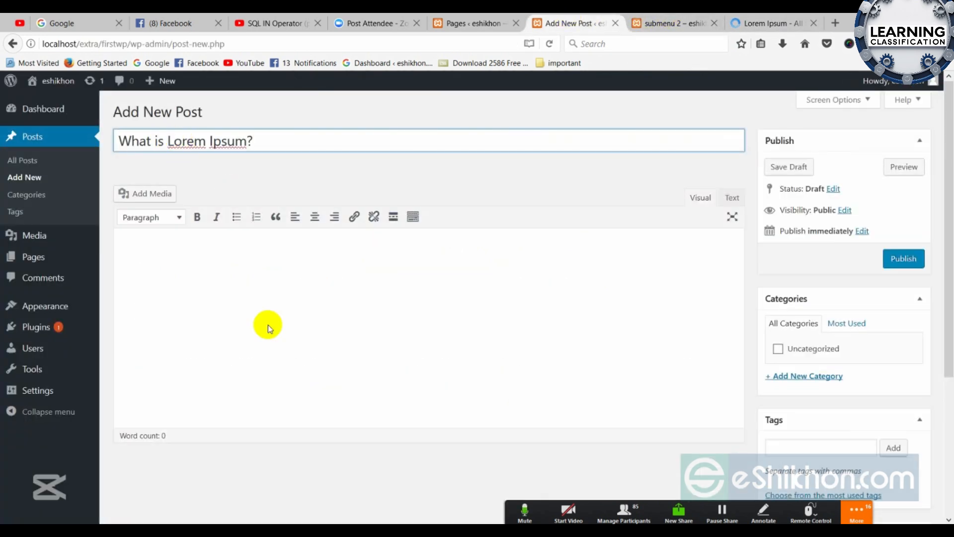
Copy the paragraph under "What is Lorem Ipsum?" from lipsum.com into the post body and publish the post
{"action": "left_click", "coordinate": [266, 329]}
{"action": "left_click", "coordinate": [758, 24]}
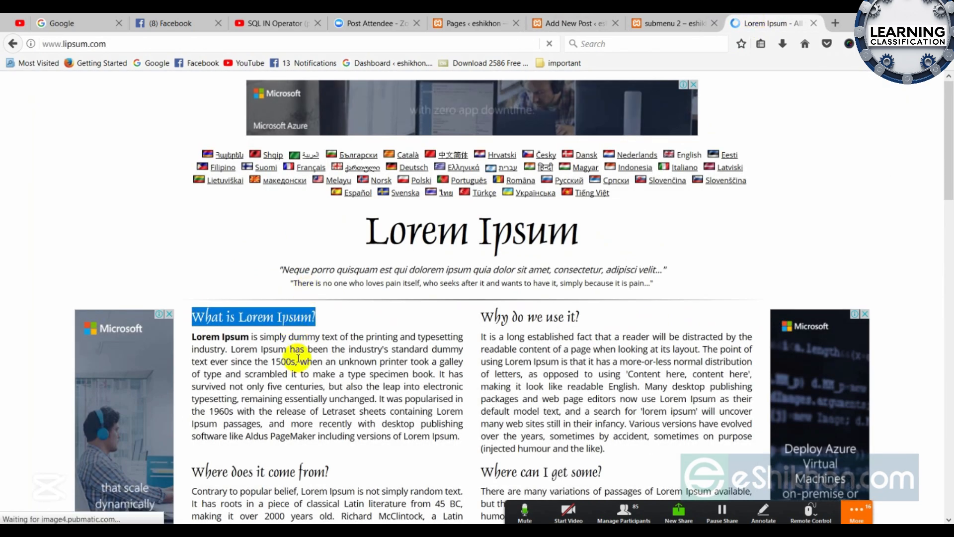
{"action": "left_click_drag", "start_coordinate": [189, 335], "coordinate": [457, 441]}
{"action": "key", "text": "ctrl+c"}
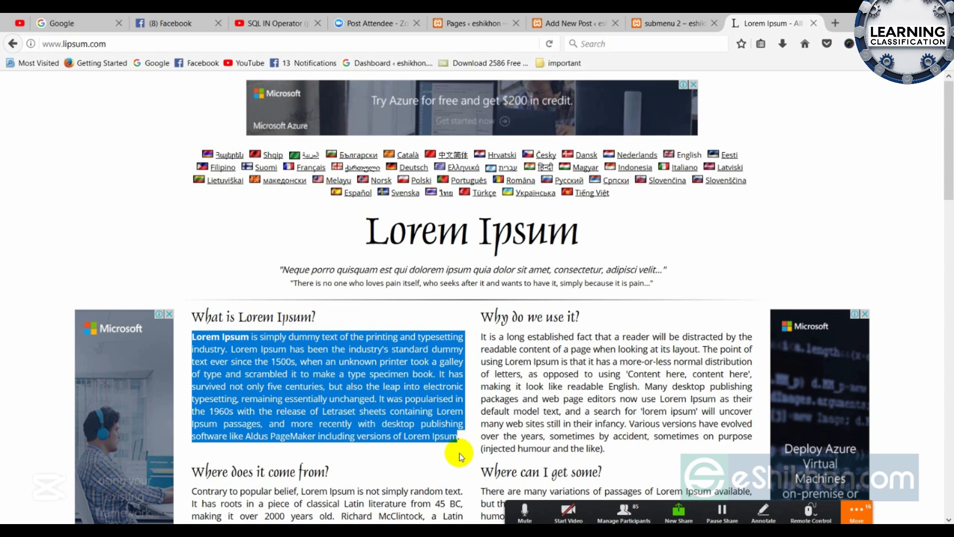
{"action": "left_click", "coordinate": [636, 23]}
{"action": "left_click", "coordinate": [557, 23]}
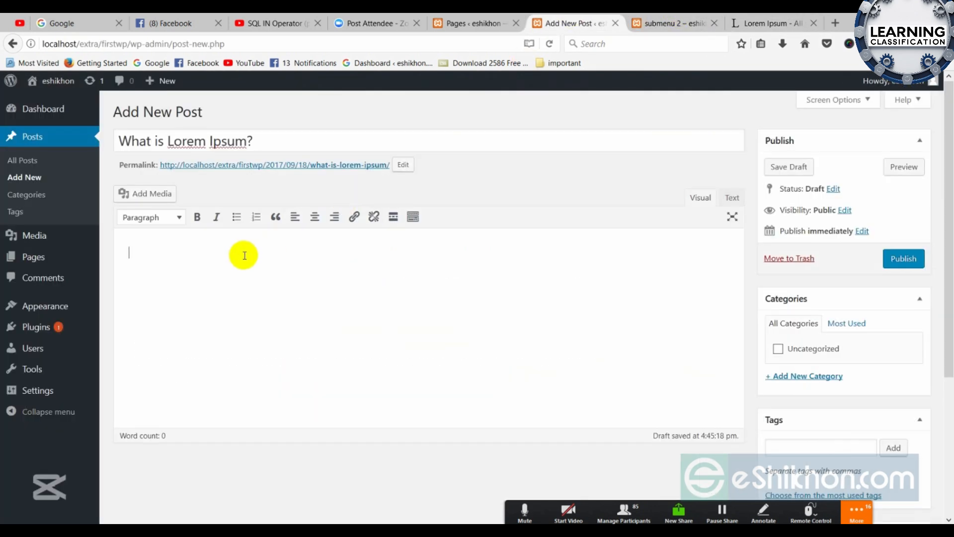
{"action": "key", "text": "ctrl+v"}
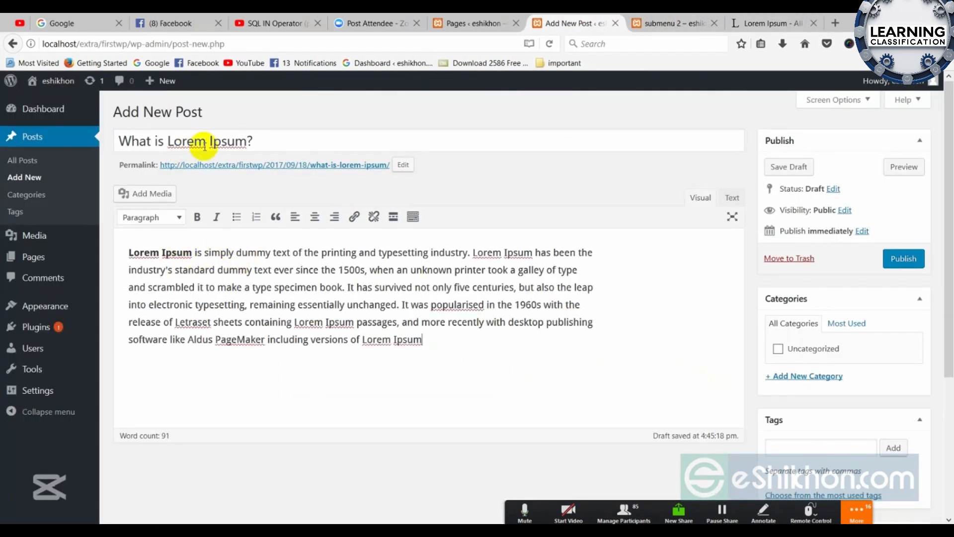
{"action": "left_click", "coordinate": [893, 263]}
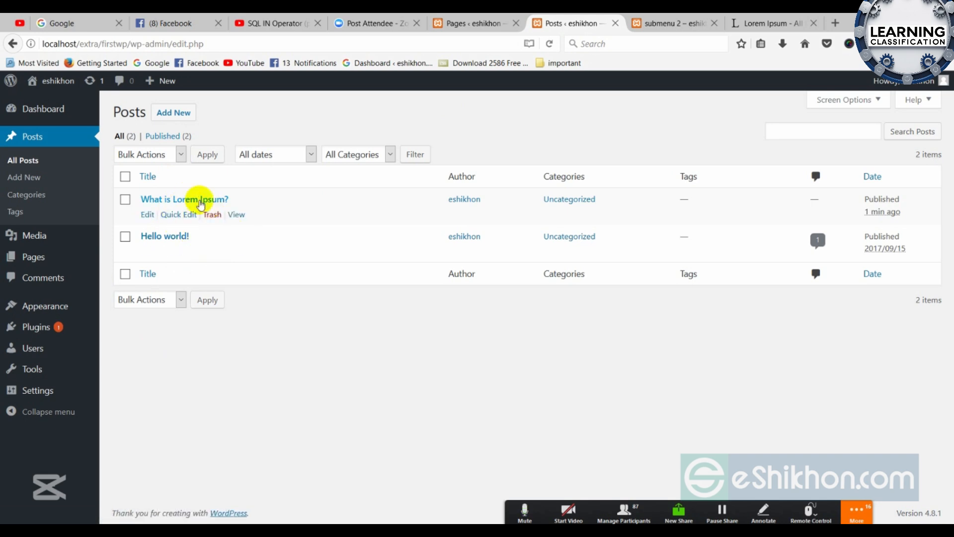
Reload the public site, open the "What is Lorem Ipsum?" post from the recent posts and review its title and content
{"action": "key", "text": "ctrl+Tab"}
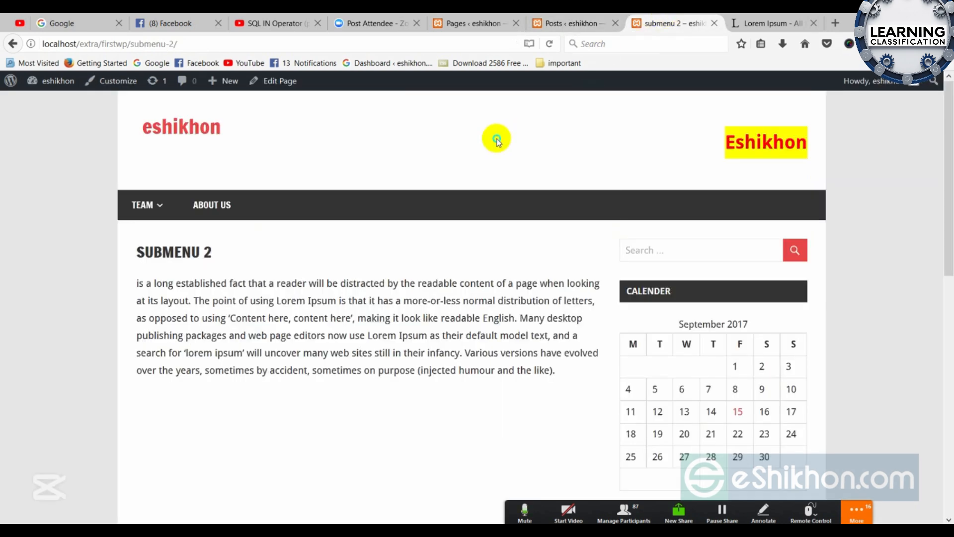
{"action": "right_click", "coordinate": [497, 141]}
{"action": "left_click", "coordinate": [564, 148]}
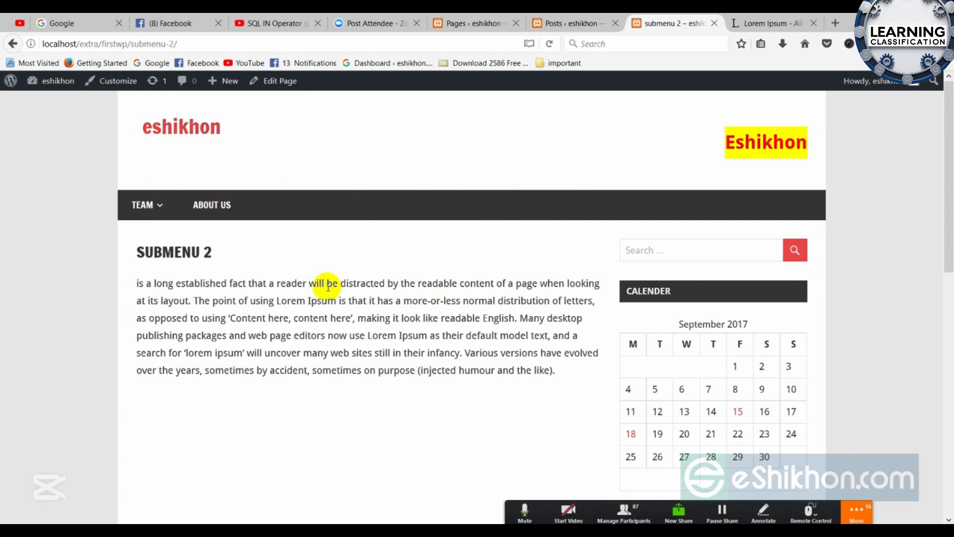
{"action": "scroll", "coordinate": [340, 276], "scroll_direction": "down", "scroll_amount": 10}
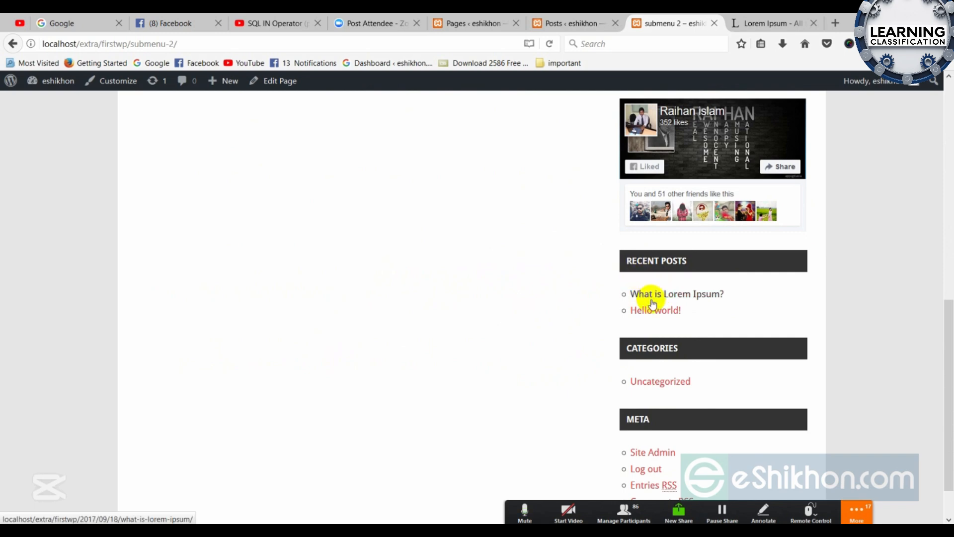
{"action": "left_click", "coordinate": [701, 297]}
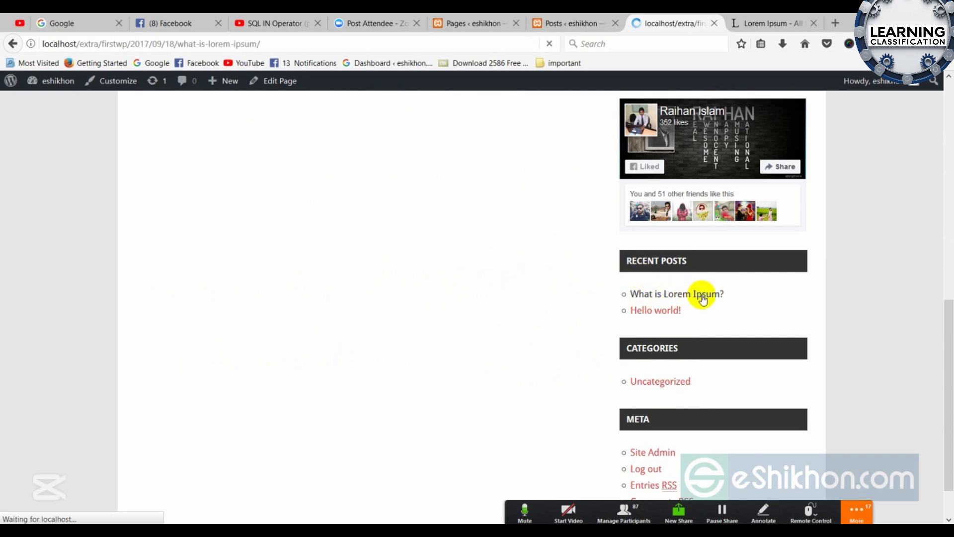
{"action": "left_click_drag", "start_coordinate": [143, 244], "coordinate": [305, 245]}
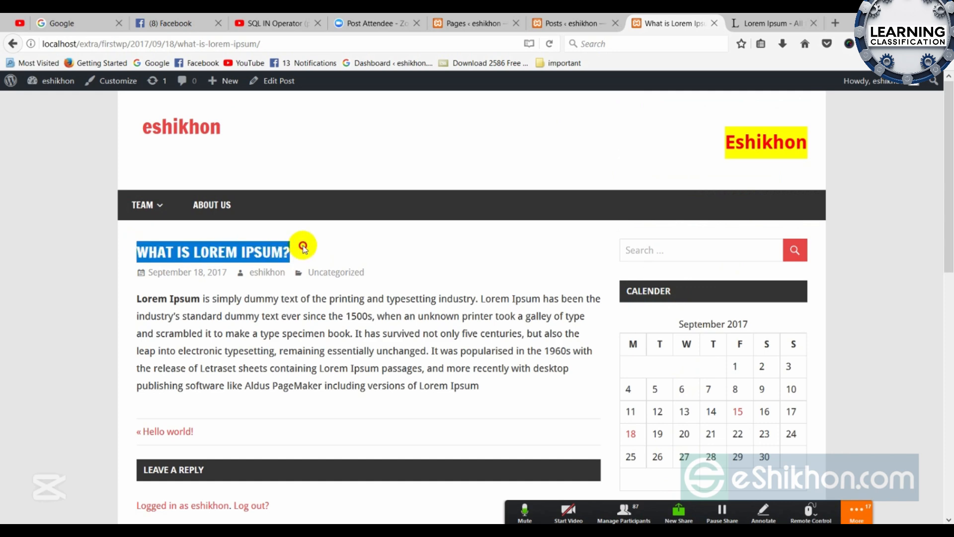
{"action": "left_click", "coordinate": [364, 240]}
{"action": "scroll", "coordinate": [198, 228], "scroll_direction": "down", "scroll_amount": 4}
{"action": "scroll", "coordinate": [309, 295], "scroll_direction": "up", "scroll_amount": 4}
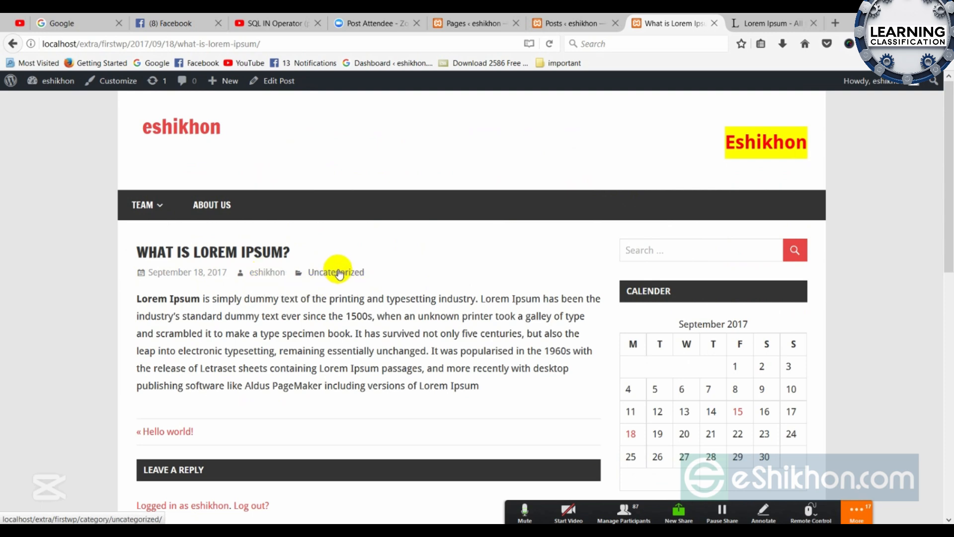
Open the "What is Lorem Ipsum?" post for editing, add the tag "lorem" and update the post
{"action": "left_click", "coordinate": [580, 20]}
{"action": "left_click", "coordinate": [203, 199]}
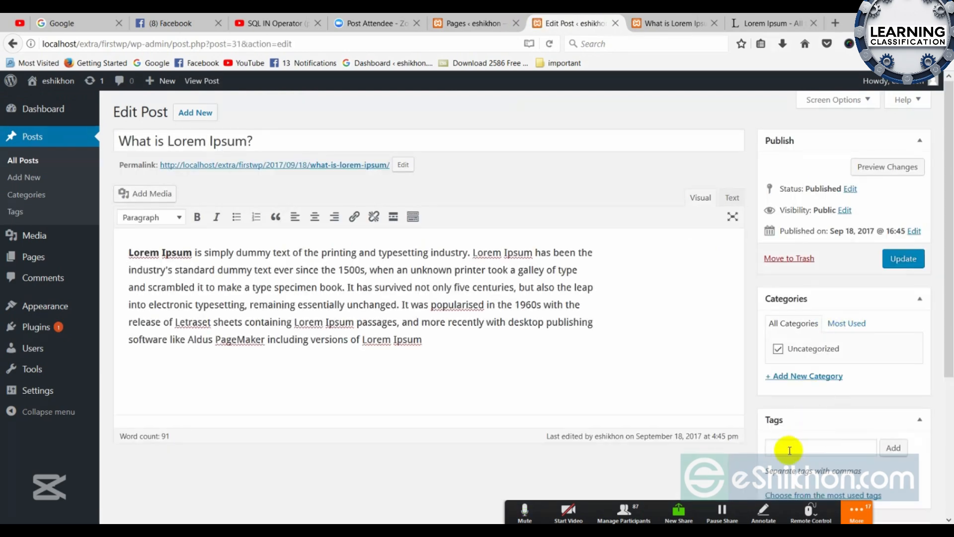
{"action": "scroll", "coordinate": [790, 451], "scroll_direction": "down", "scroll_amount": 3}
{"action": "left_click", "coordinate": [785, 312]}
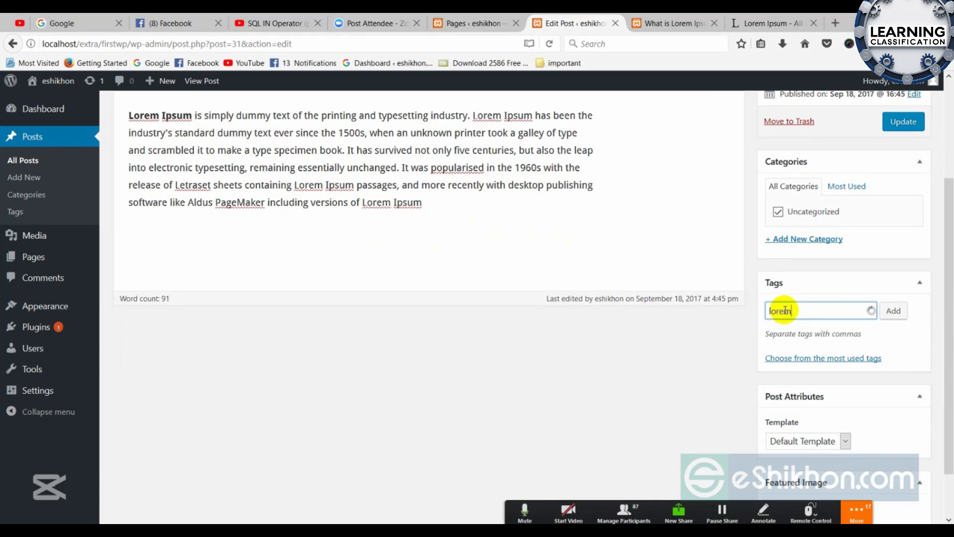
{"action": "left_click", "coordinate": [893, 311]}
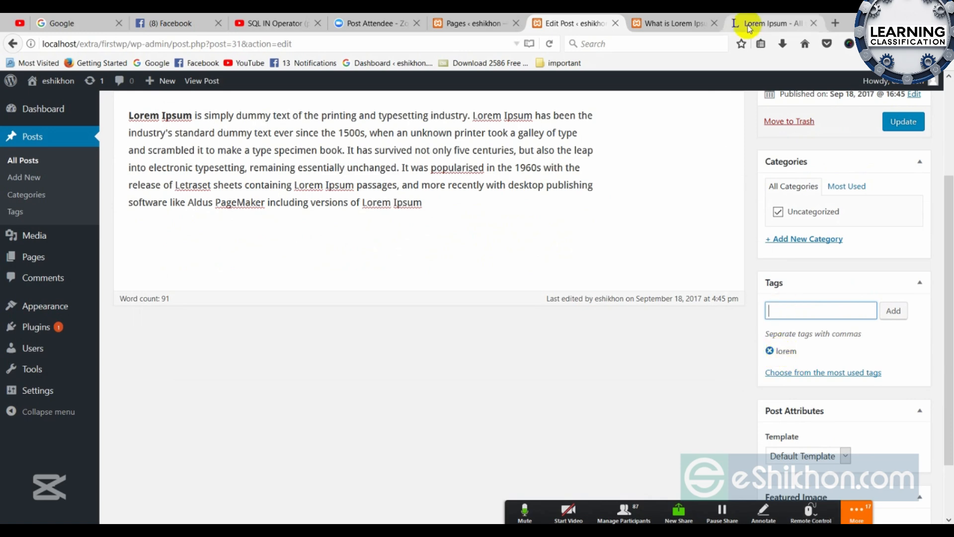
{"action": "left_click", "coordinate": [904, 121]}
Reload the published post page and check its tag, comment form and category
{"action": "left_click", "coordinate": [723, 17]}
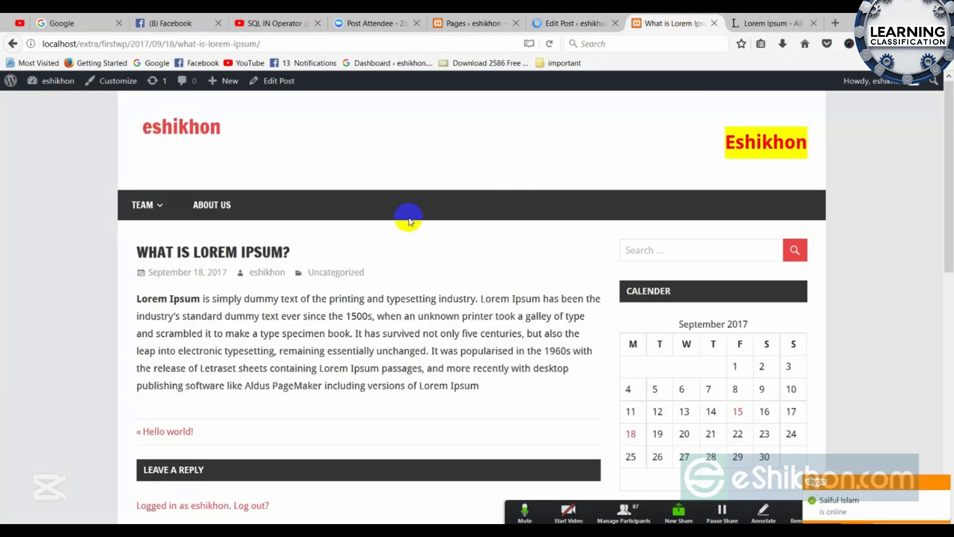
{"action": "right_click", "coordinate": [469, 258]}
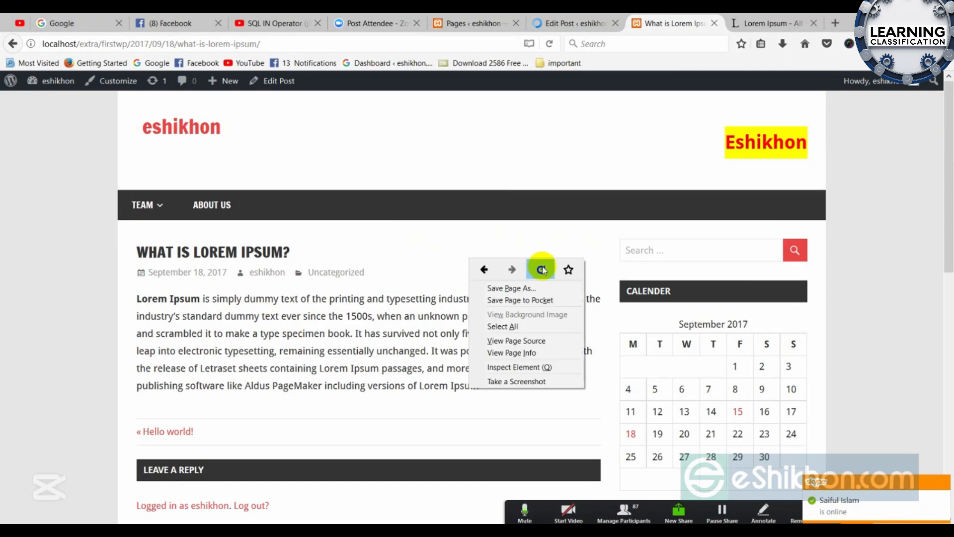
{"action": "left_click", "coordinate": [542, 270]}
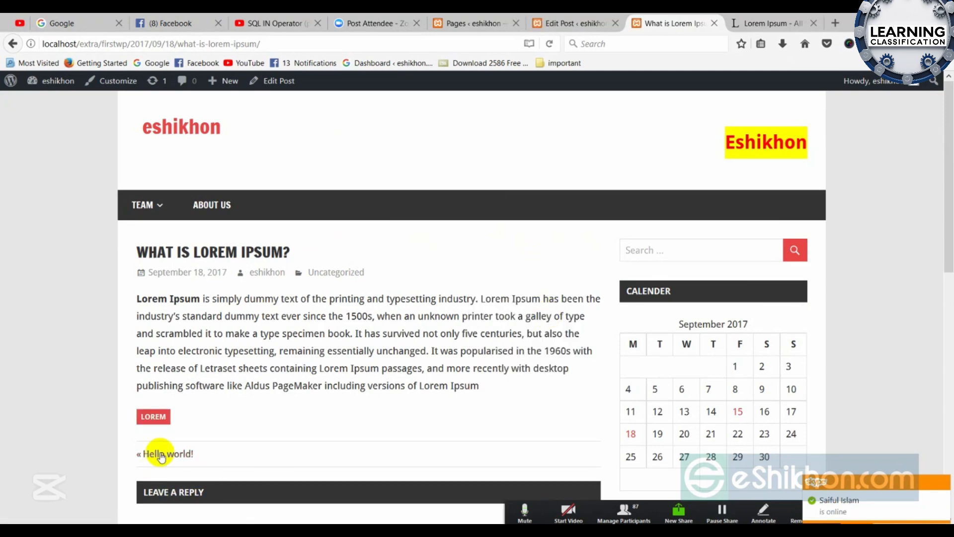
{"action": "scroll", "coordinate": [348, 367], "scroll_direction": "down", "scroll_amount": 3}
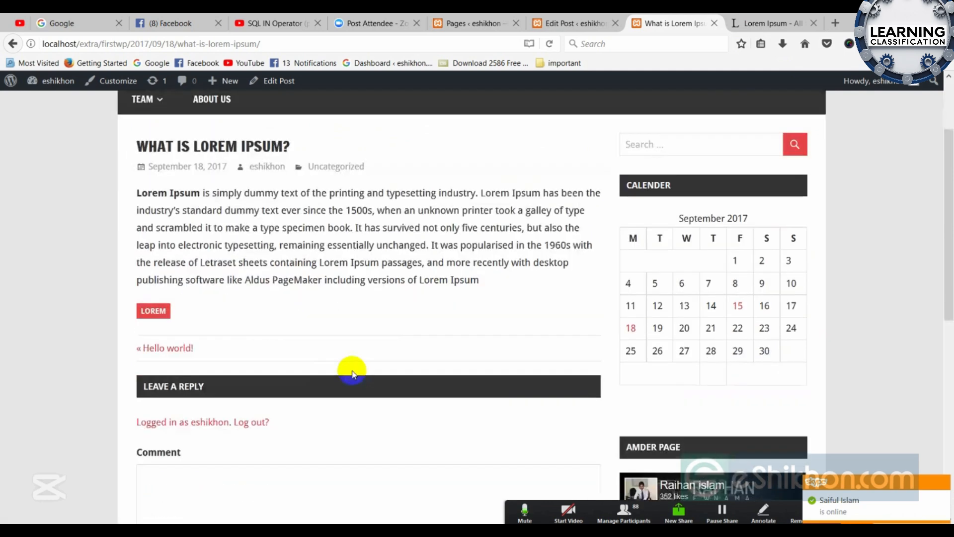
{"action": "scroll", "coordinate": [235, 373], "scroll_direction": "down", "scroll_amount": 5}
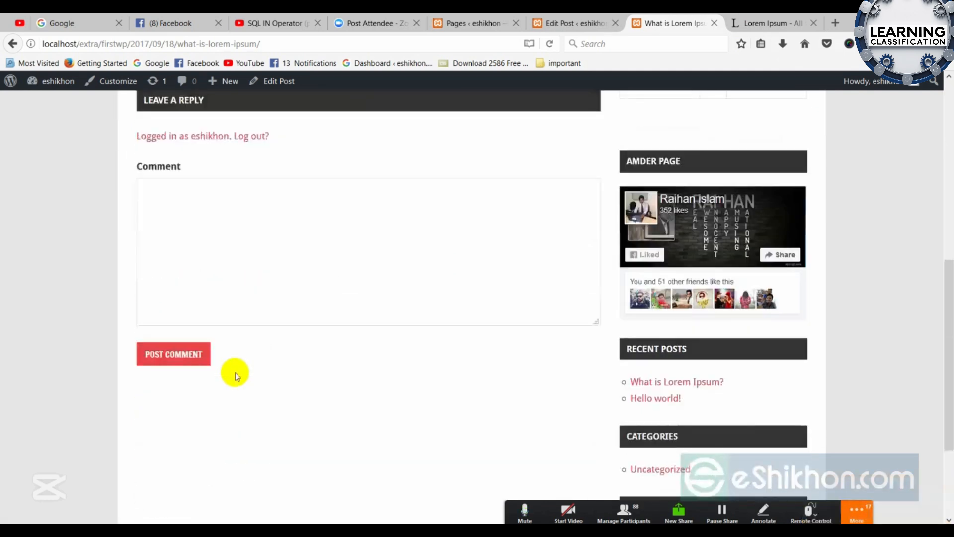
{"action": "scroll", "coordinate": [244, 375], "scroll_direction": "up", "scroll_amount": 8}
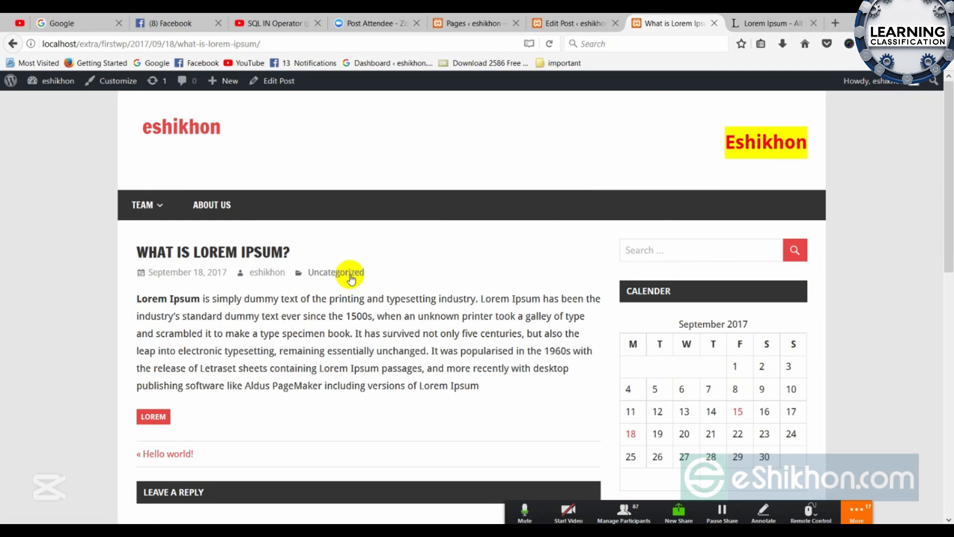
Add a new category "test text" to the post, remove it from Uncategorized and update the post
{"action": "left_click", "coordinate": [568, 18]}
{"action": "scroll", "coordinate": [841, 375], "scroll_direction": "down", "scroll_amount": 2}
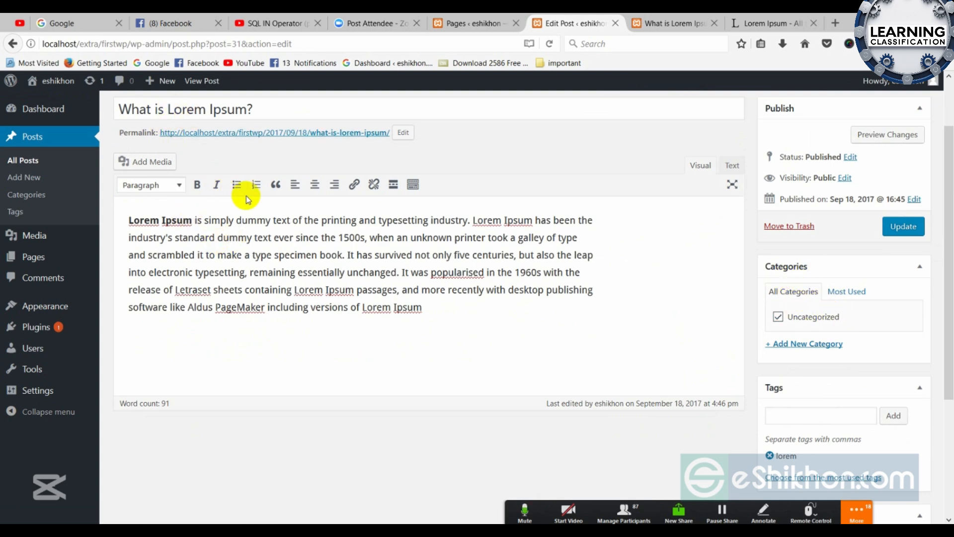
{"action": "left_click", "coordinate": [790, 343]}
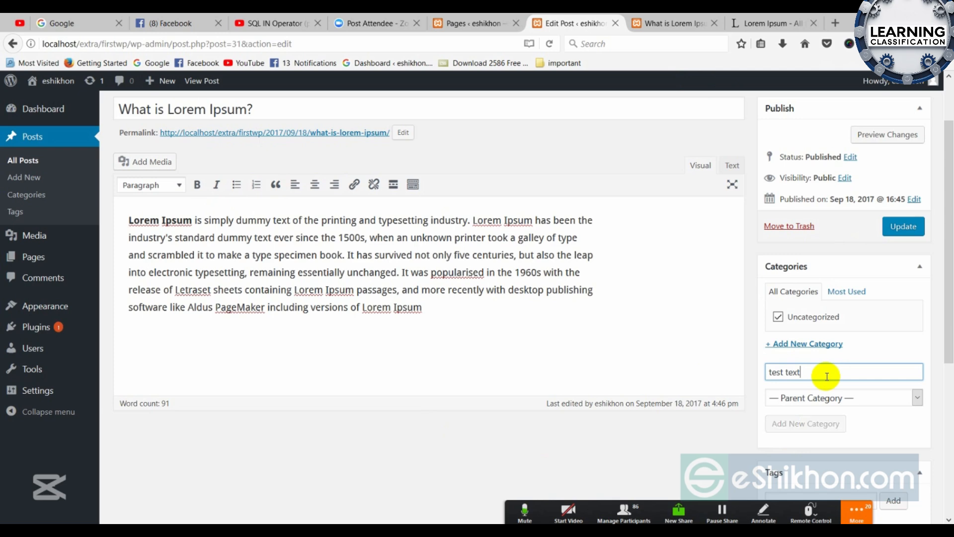
{"action": "key", "text": "Return"}
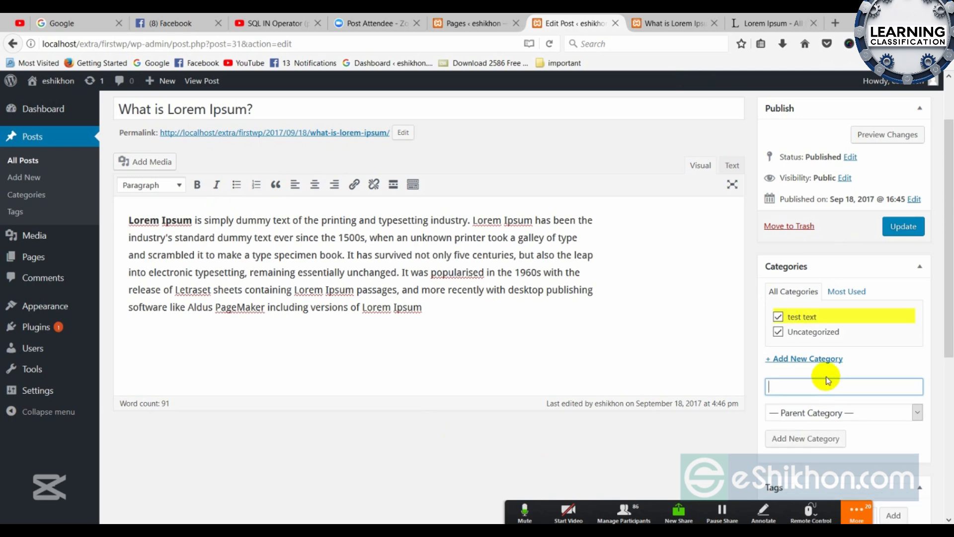
{"action": "left_click", "coordinate": [779, 332]}
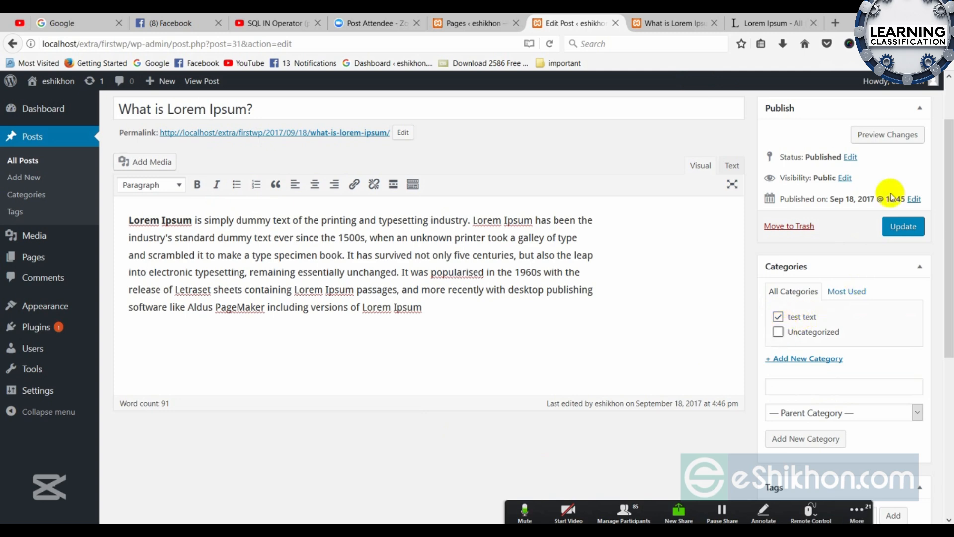
{"action": "left_click", "coordinate": [895, 226]}
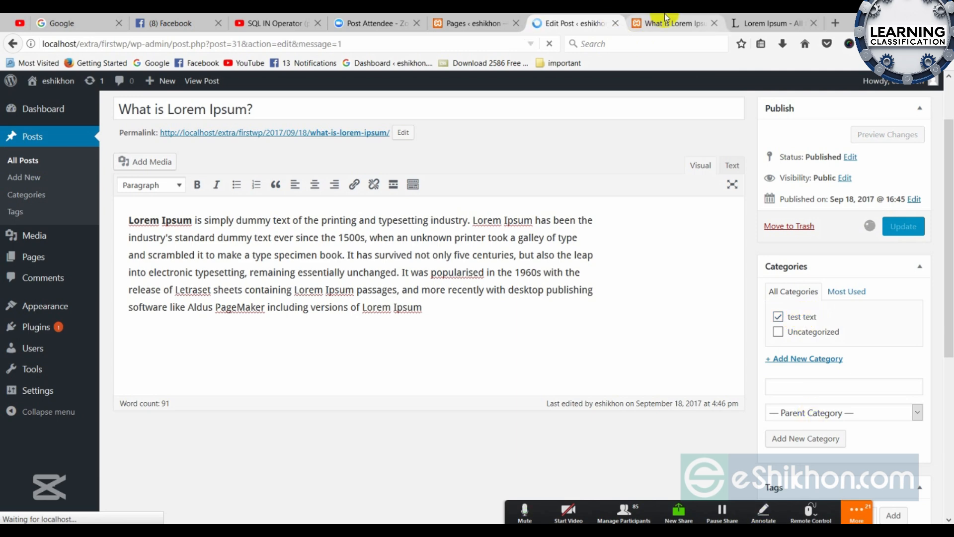
Reload the published "What is Lorem Ipsum?" page to check the post's category
{"action": "key", "text": "ctrl+Tab"}
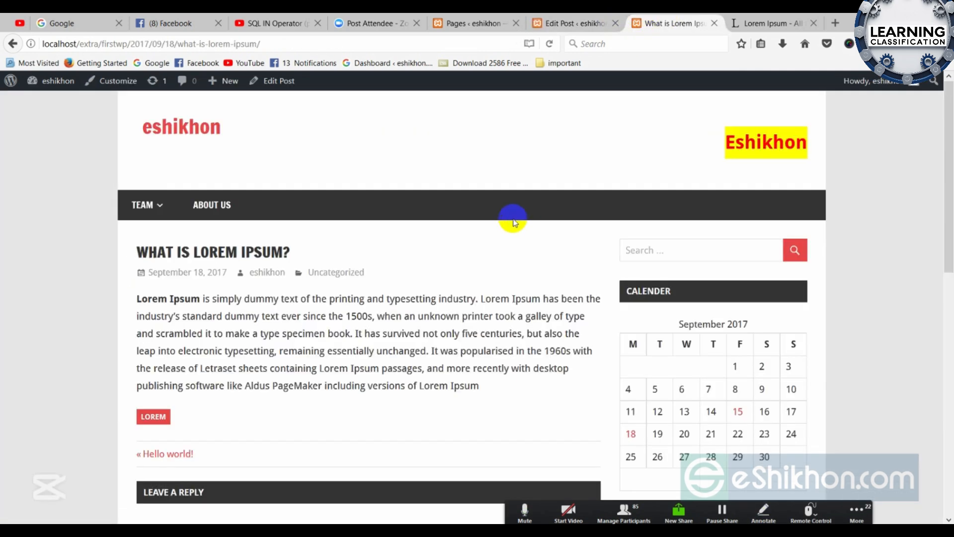
{"action": "right_click", "coordinate": [512, 221]}
{"action": "left_click", "coordinate": [580, 235]}
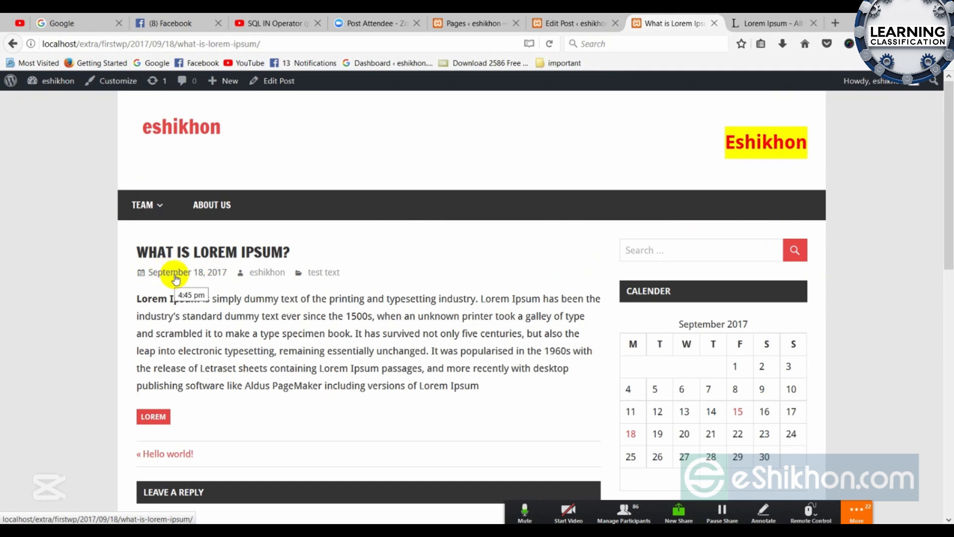
Examine the published post's body text, tag and comment section
{"action": "scroll", "coordinate": [218, 299], "scroll_direction": "down", "scroll_amount": 7}
{"action": "left_click", "coordinate": [187, 240]}
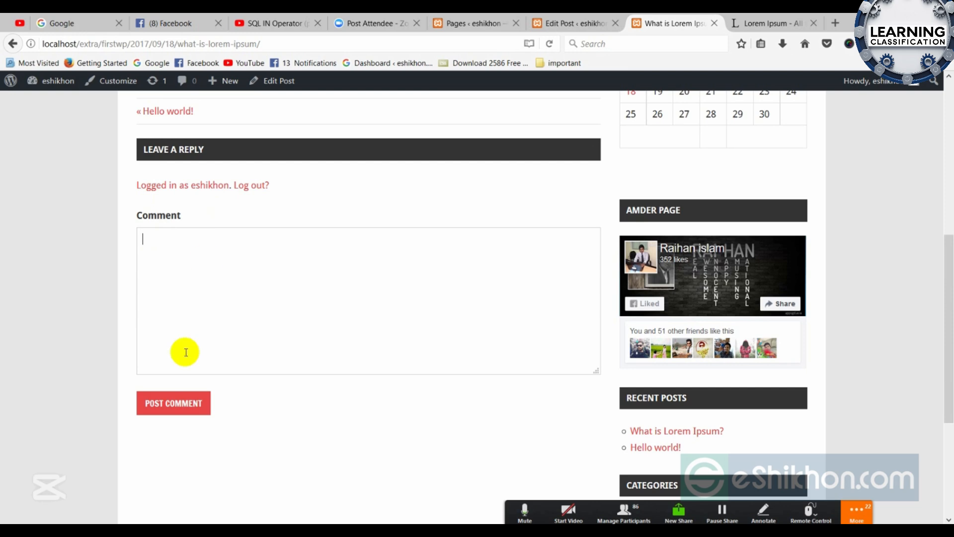
{"action": "scroll", "coordinate": [210, 371], "scroll_direction": "up", "scroll_amount": 5}
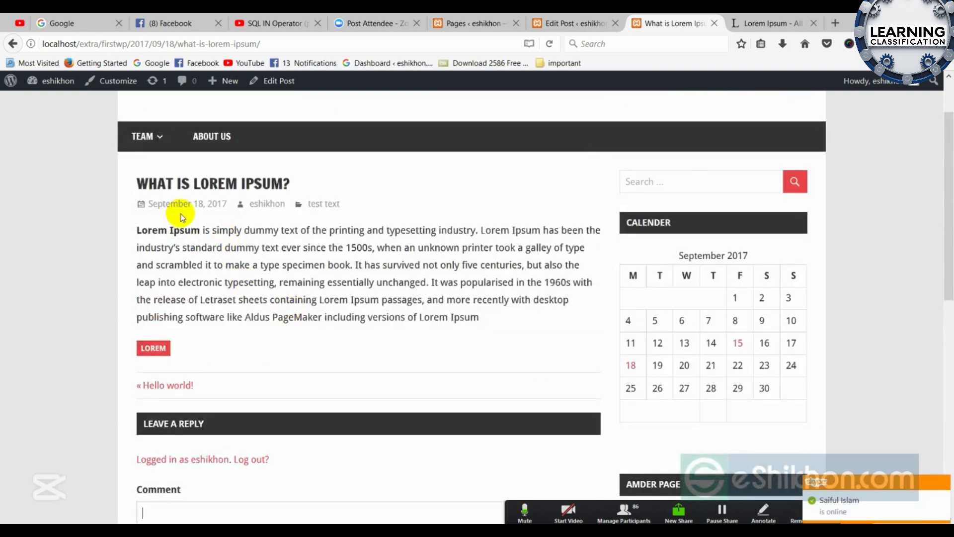
{"action": "left_click_drag", "start_coordinate": [140, 230], "coordinate": [254, 285]}
{"action": "left_click", "coordinate": [264, 295]}
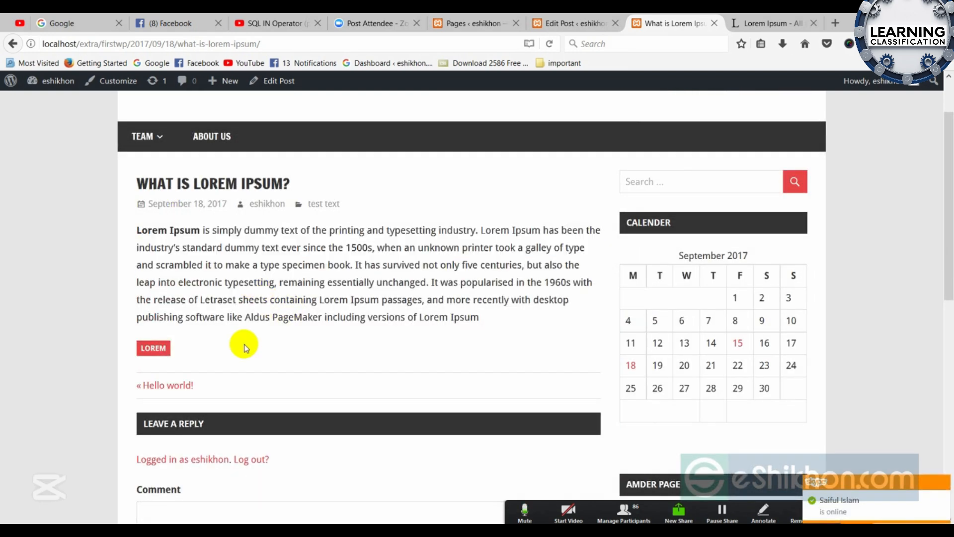
{"action": "scroll", "coordinate": [240, 341], "scroll_direction": "down", "scroll_amount": 3}
{"action": "left_click", "coordinate": [167, 377]}
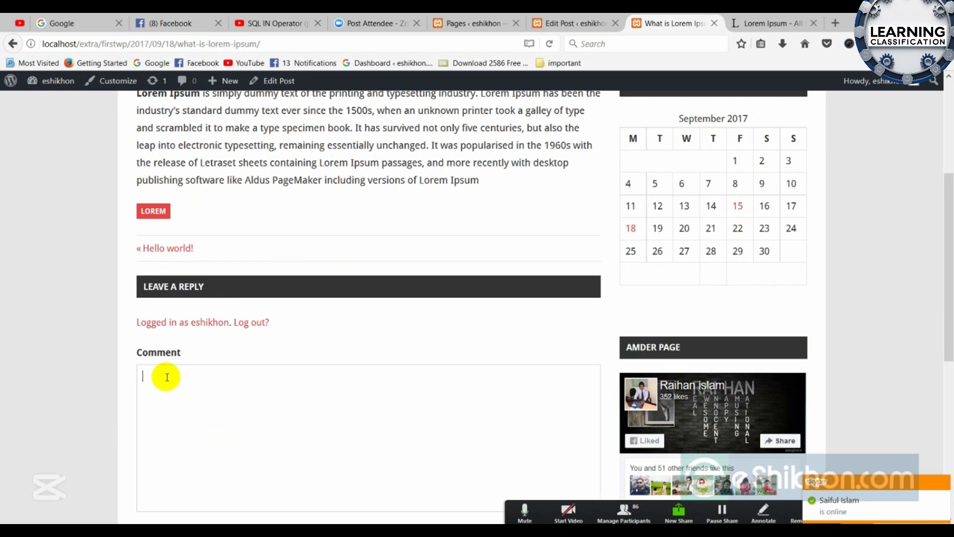
{"action": "scroll", "coordinate": [181, 398], "scroll_direction": "down", "scroll_amount": 4}
{"action": "scroll", "coordinate": [175, 351], "scroll_direction": "up", "scroll_amount": 8}
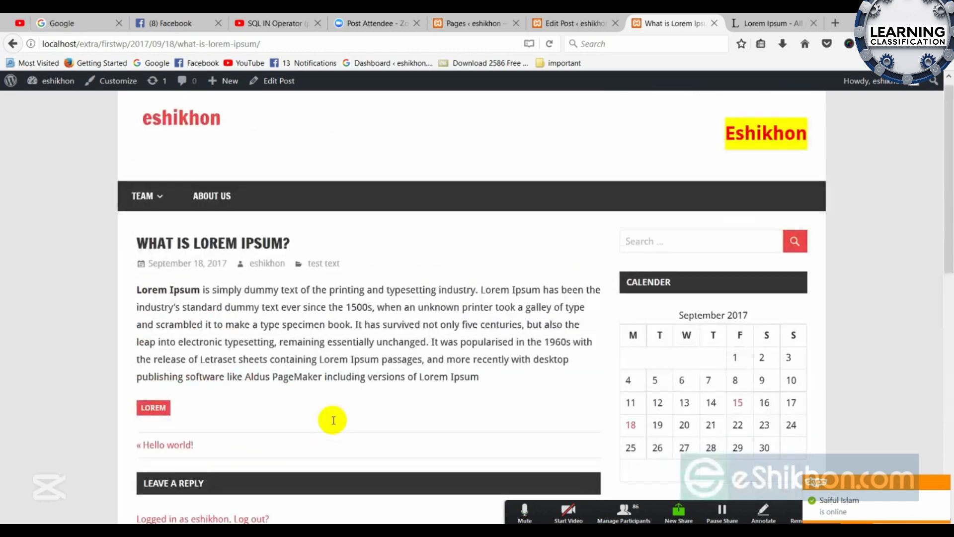
{"action": "scroll", "coordinate": [330, 411], "scroll_direction": "down", "scroll_amount": 7}
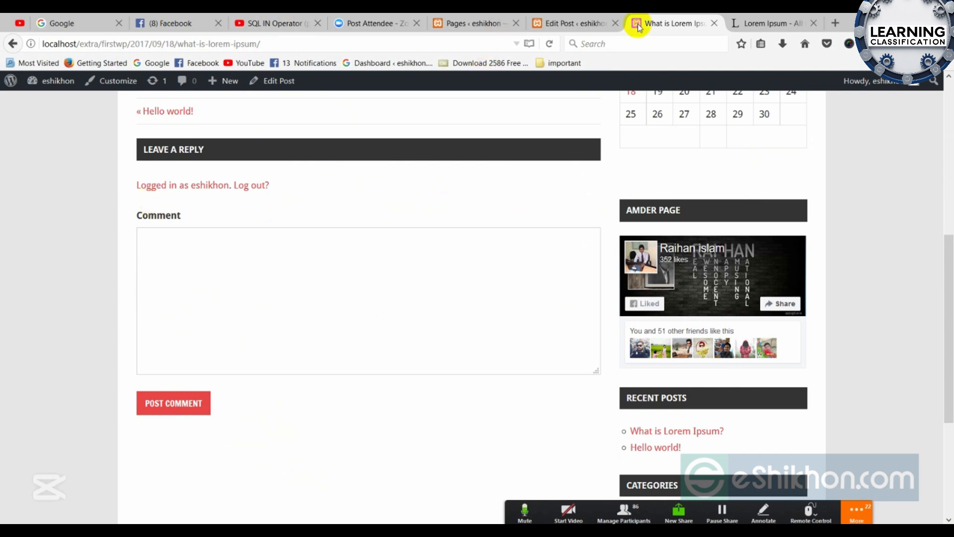
Compare the "What is Lorem Ipsum?" post's editor with its published page, checking its content, category, tag and the site's navigation menu
{"action": "left_click", "coordinate": [575, 23]}
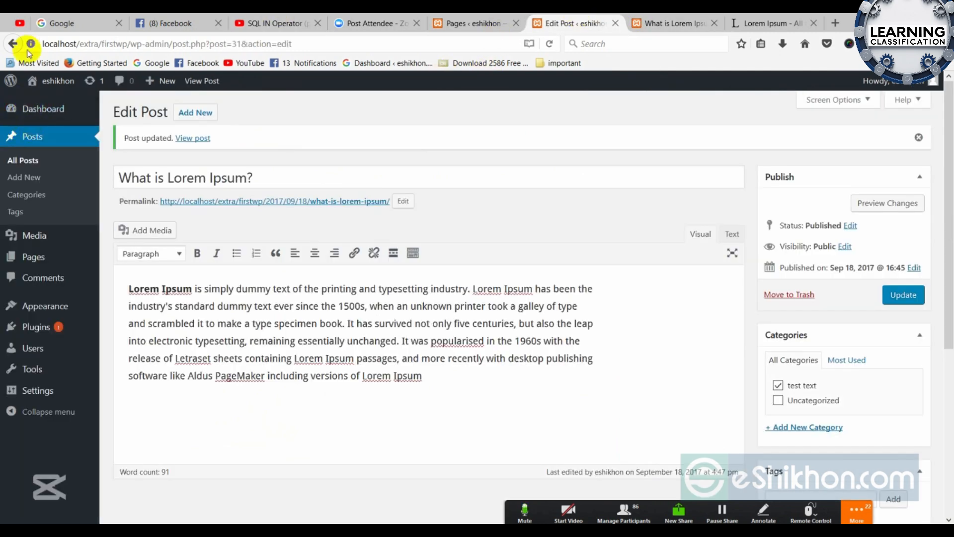
{"action": "left_click", "coordinate": [673, 23]}
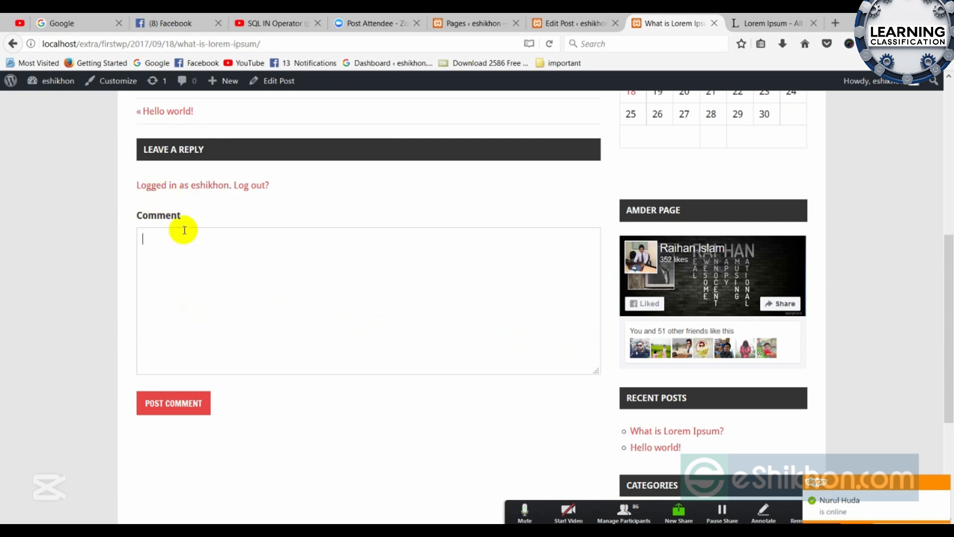
{"action": "scroll", "coordinate": [258, 253], "scroll_direction": "up", "scroll_amount": 7}
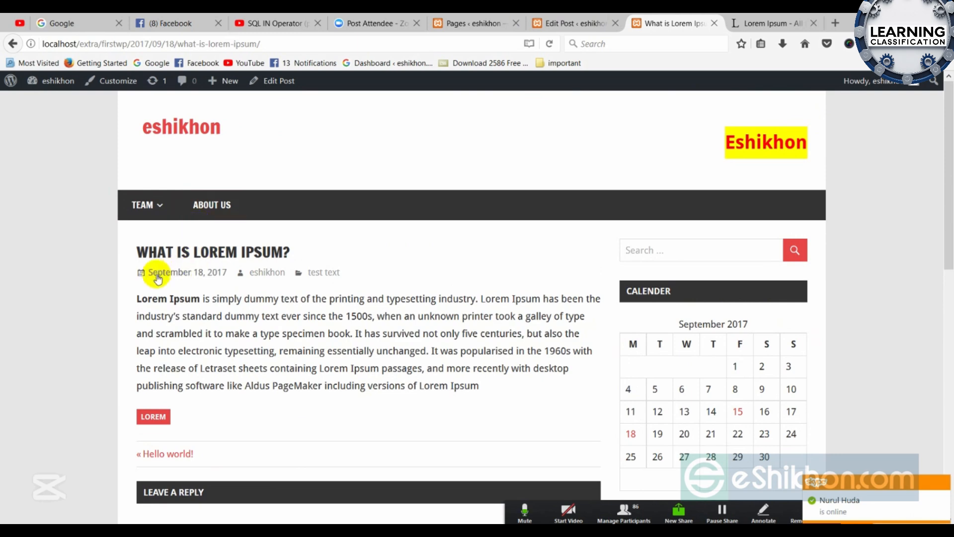
{"action": "key", "text": "ctrl+a"}
{"action": "left_click", "coordinate": [351, 243]}
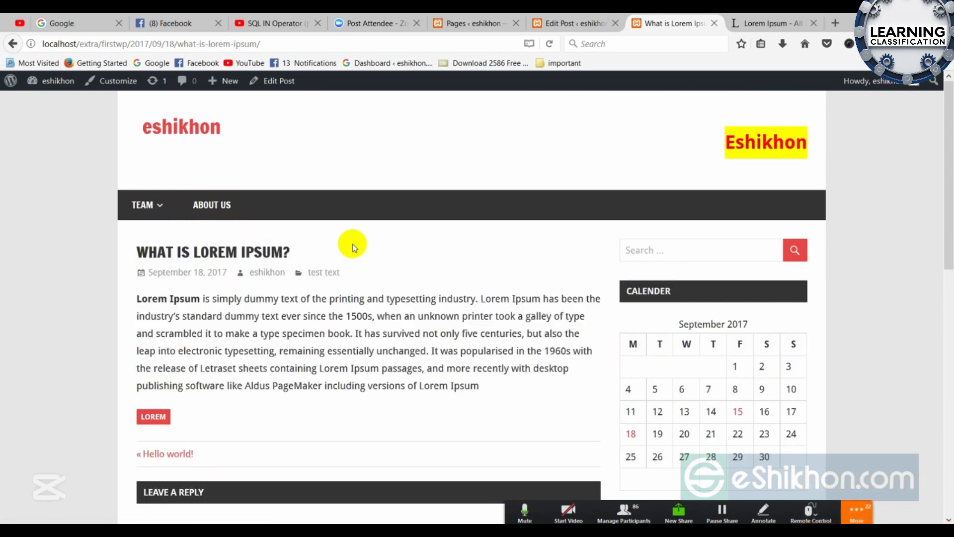
{"action": "scroll", "coordinate": [283, 309], "scroll_direction": "down", "scroll_amount": 4}
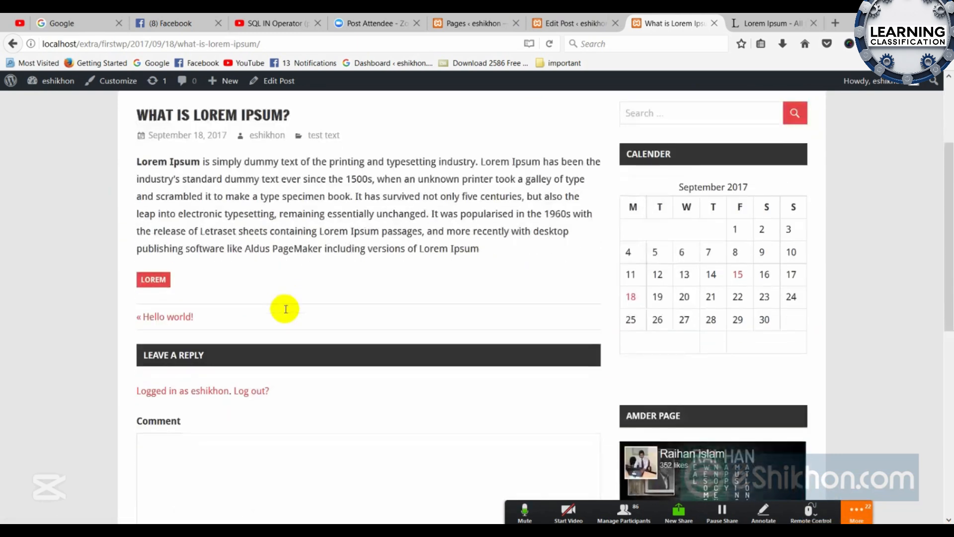
{"action": "scroll", "coordinate": [259, 204], "scroll_direction": "up", "scroll_amount": 4}
{"action": "left_click", "coordinate": [259, 204]}
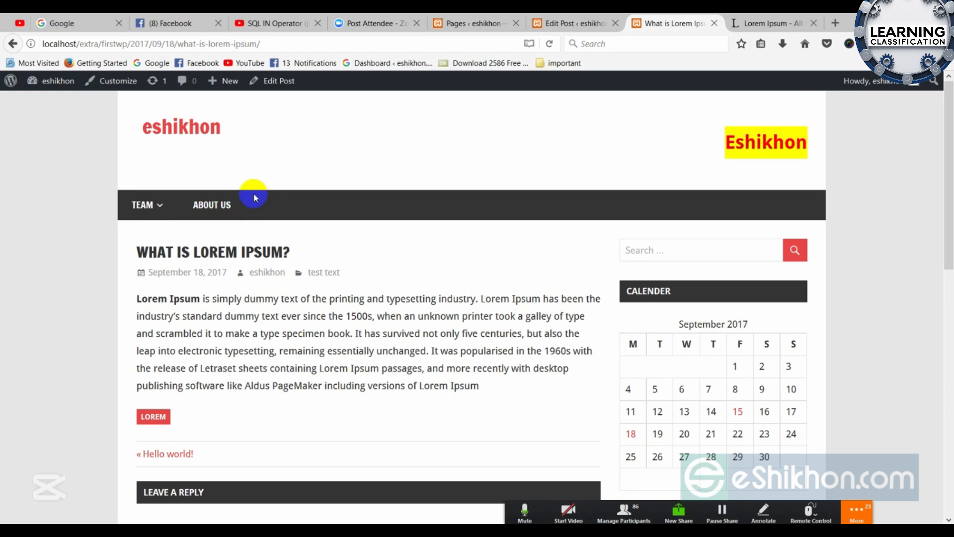
{"action": "left_click", "coordinate": [590, 29]}
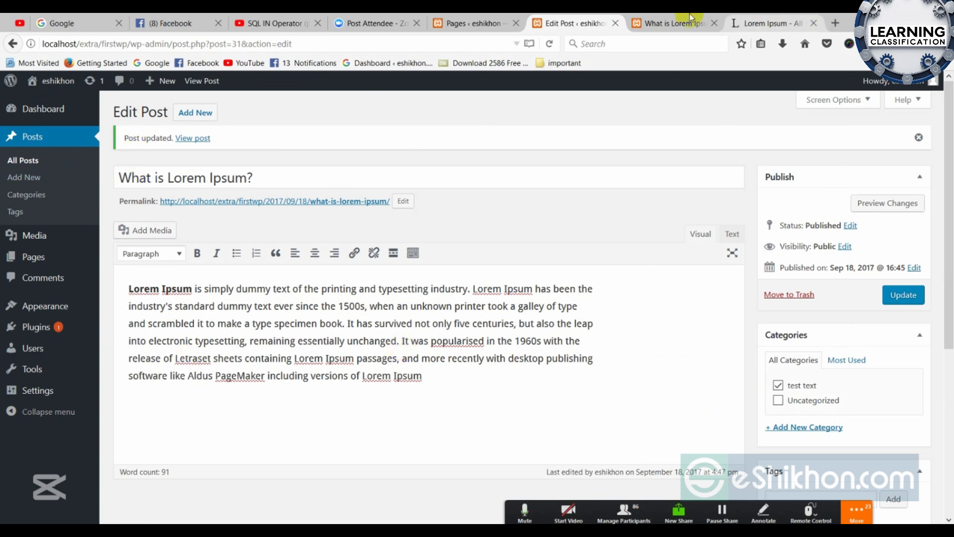
{"action": "left_click", "coordinate": [663, 20]}
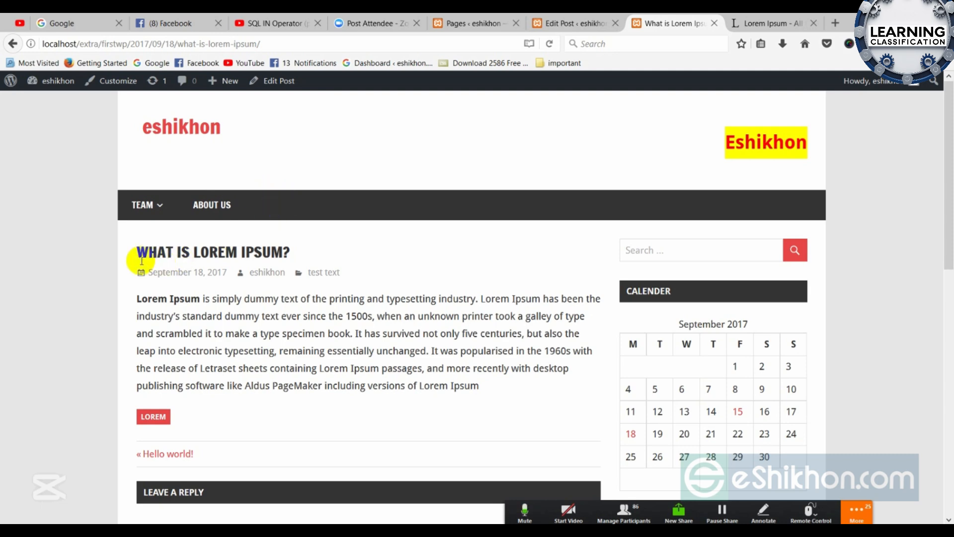
{"action": "left_click", "coordinate": [536, 22]}
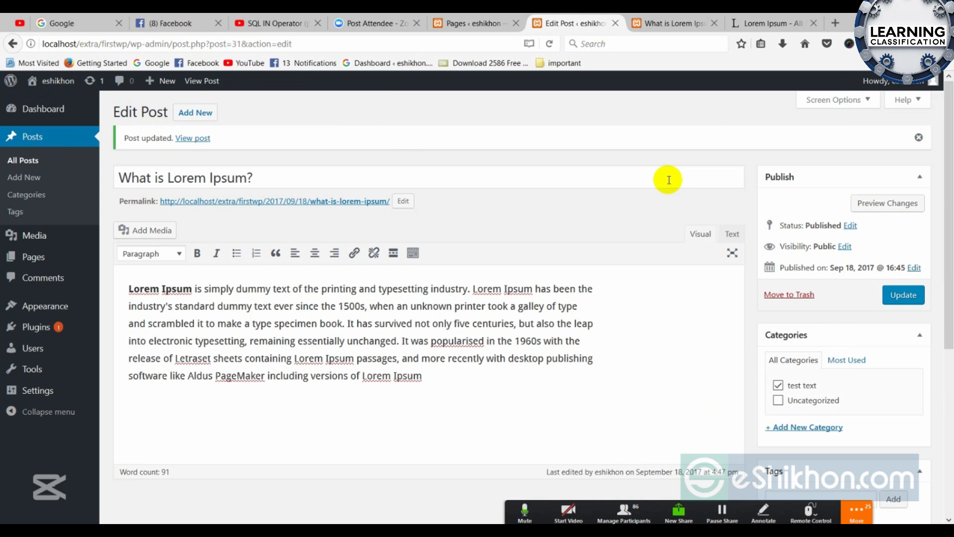
{"action": "left_click", "coordinate": [671, 23]}
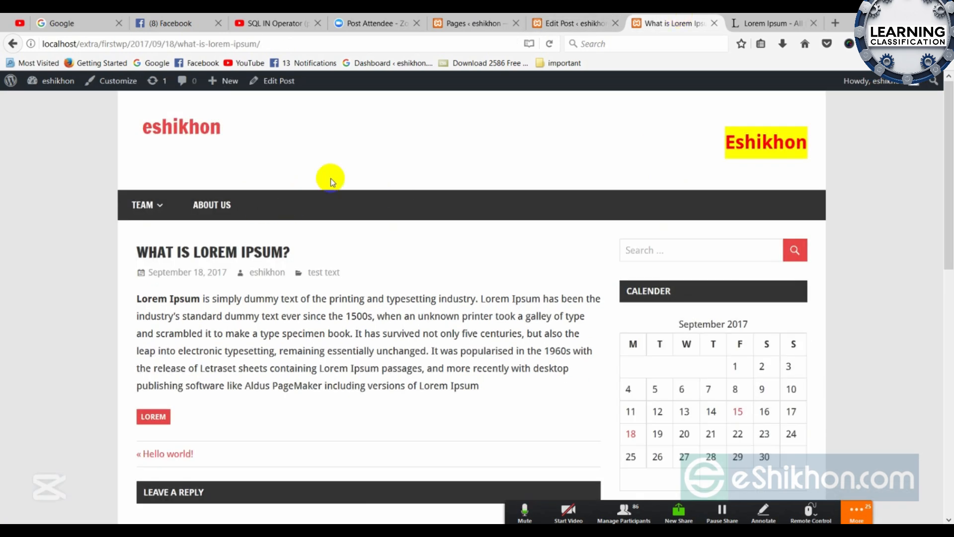
Create a new page titled "Blog" with no body content and publish it
{"action": "left_click", "coordinate": [575, 23]}
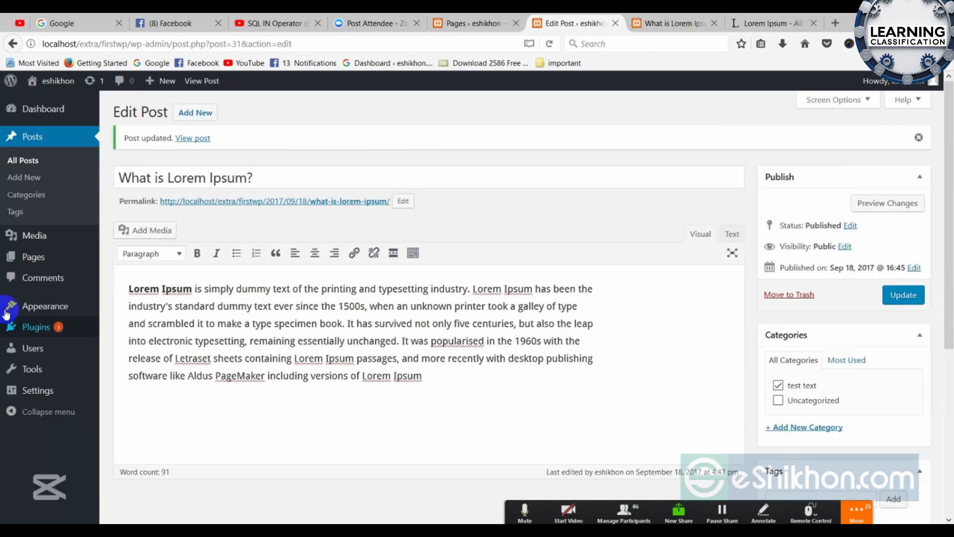
{"action": "left_click", "coordinate": [36, 258]}
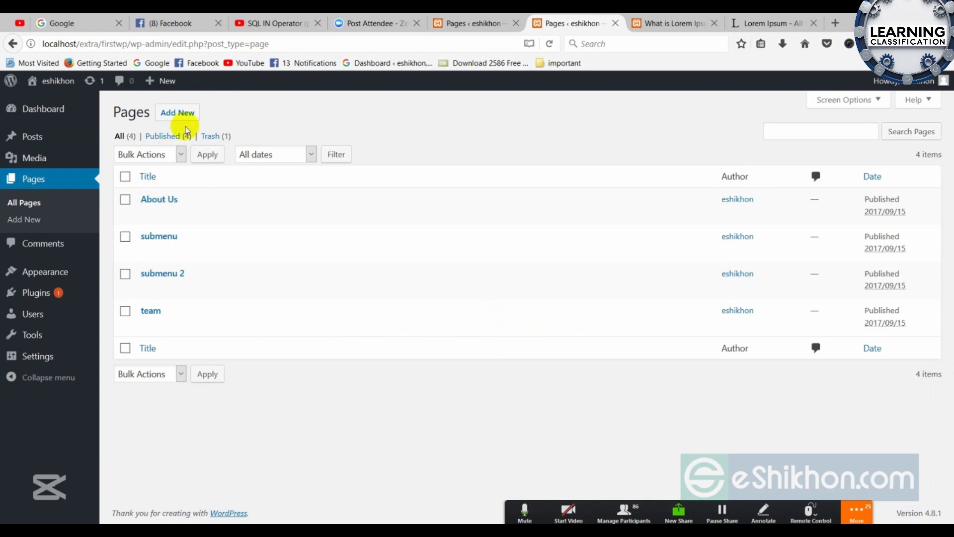
{"action": "left_click", "coordinate": [175, 115]}
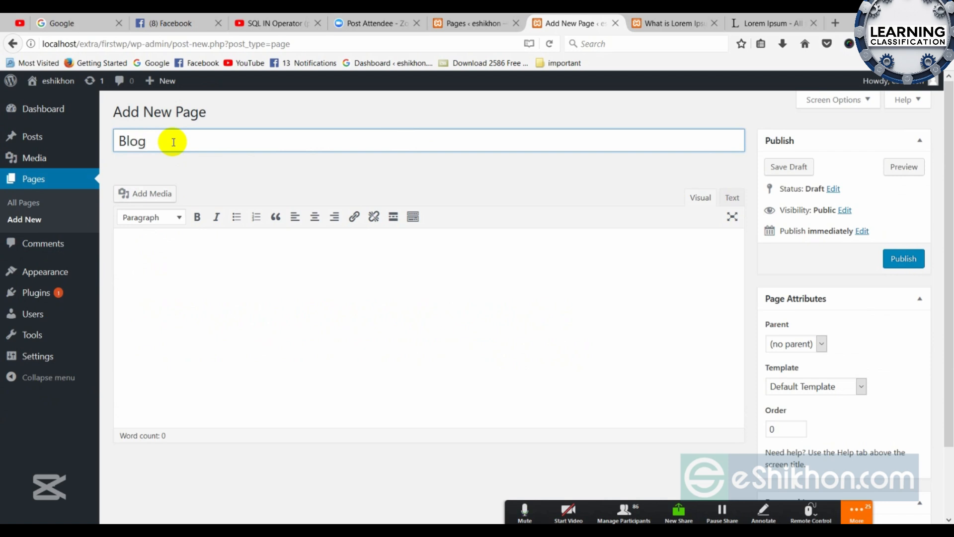
{"action": "left_click", "coordinate": [125, 263]}
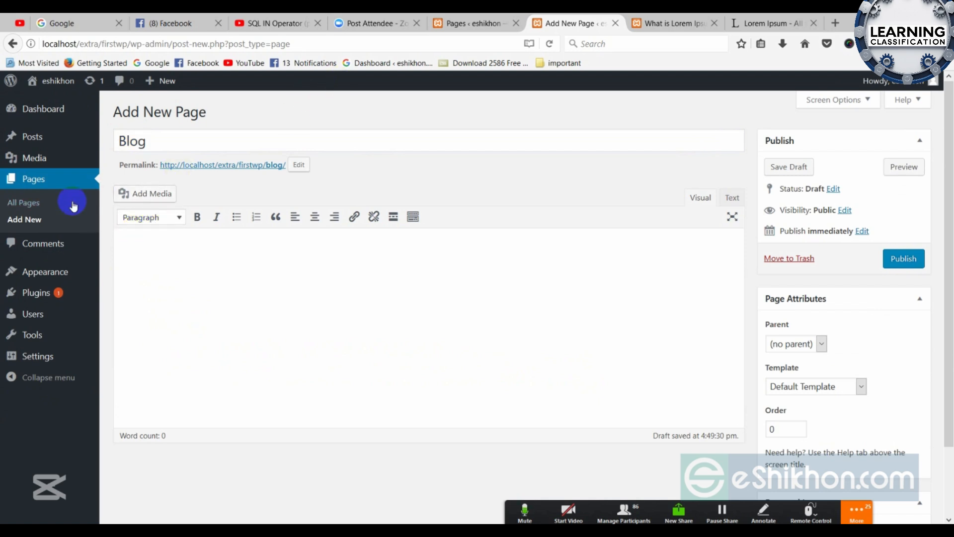
{"action": "mouse_move", "coordinate": [38, 143]}
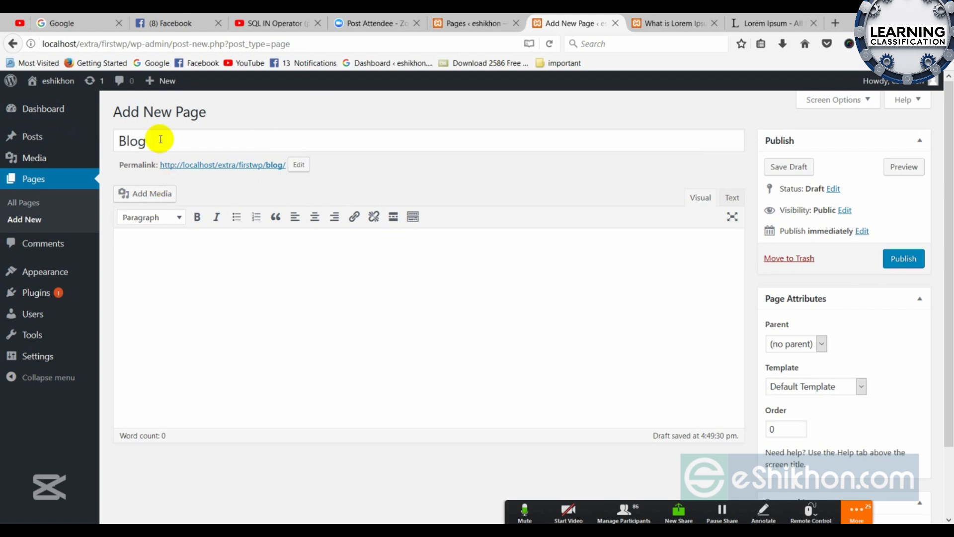
{"action": "left_click", "coordinate": [897, 255]}
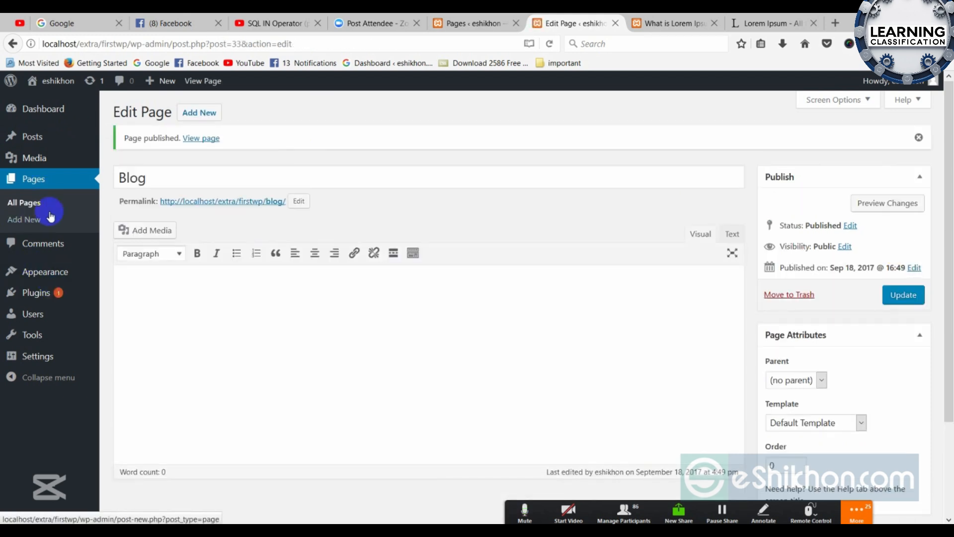
Add the Blog page to the "new" menu after About Us and save the menu
{"action": "mouse_move", "coordinate": [45, 272]}
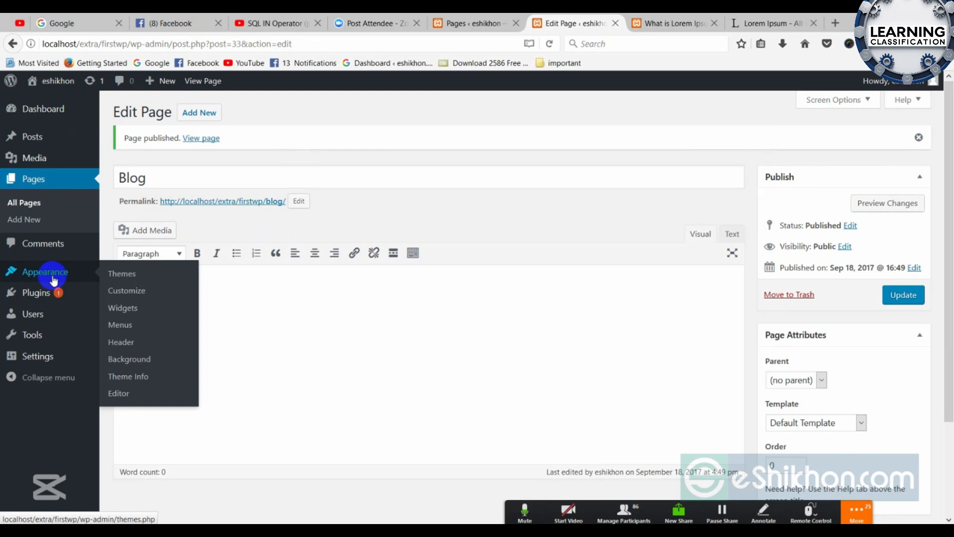
{"action": "left_click", "coordinate": [128, 329]}
{"action": "scroll", "coordinate": [288, 304], "scroll_direction": "down", "scroll_amount": 2}
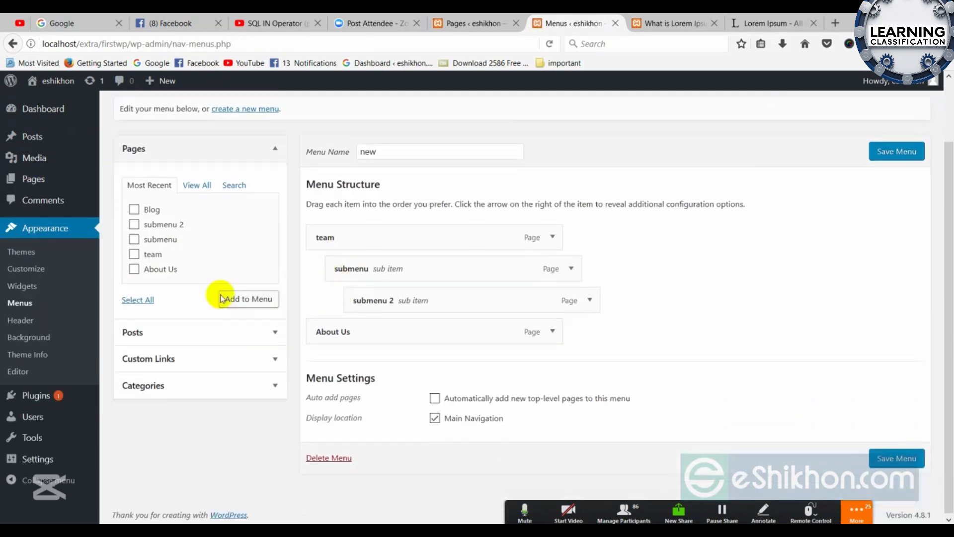
{"action": "left_click", "coordinate": [149, 210]}
{"action": "left_click", "coordinate": [240, 298]}
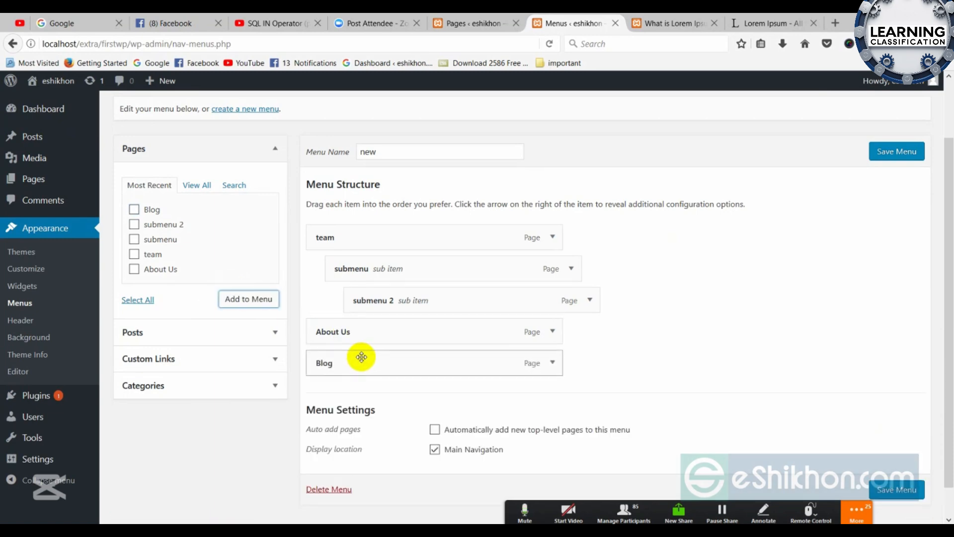
{"action": "left_click", "coordinate": [898, 153]}
Reload the published post page and open the Blog page from the site's navigation
{"action": "left_click", "coordinate": [694, 23]}
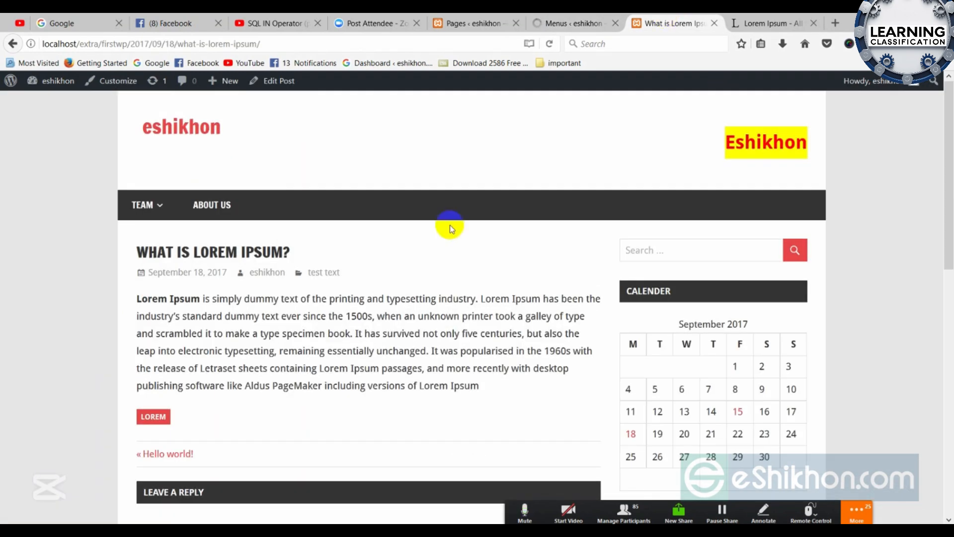
{"action": "right_click", "coordinate": [363, 147]}
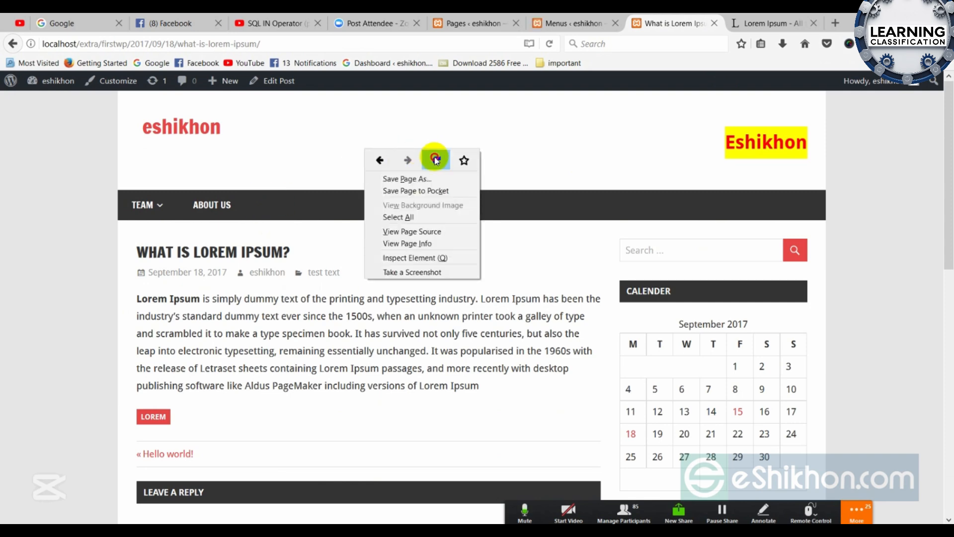
{"action": "left_click", "coordinate": [436, 158]}
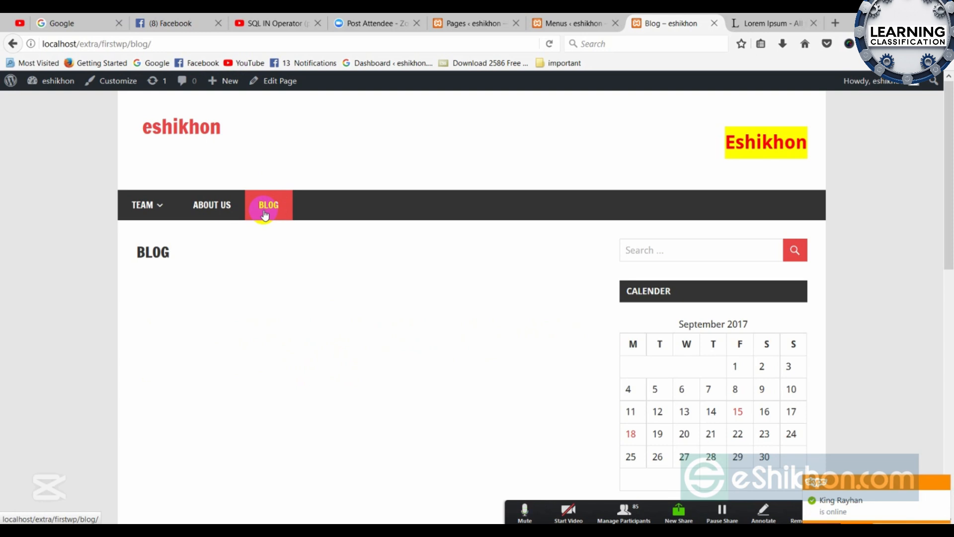
Show the list of all posts in the admin area and compare it with the site's Blog page
{"action": "left_click", "coordinate": [492, 23]}
{"action": "mouse_move", "coordinate": [36, 138]}
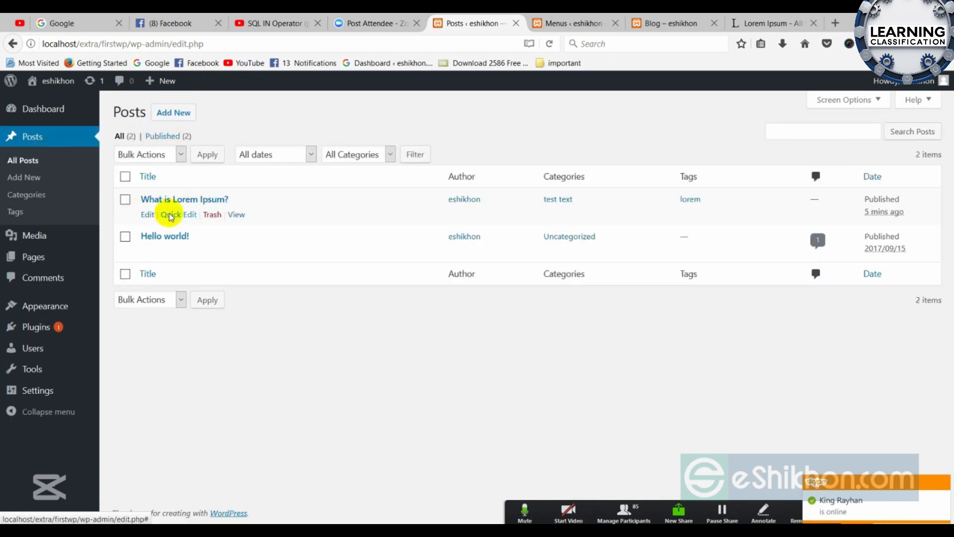
{"action": "left_click", "coordinate": [661, 22]}
{"action": "left_click", "coordinate": [271, 222]}
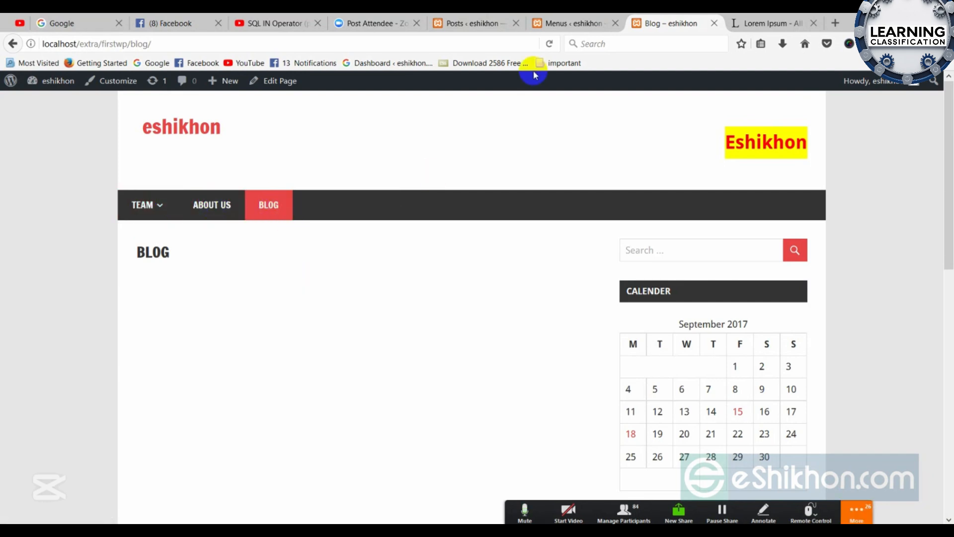
Open the Reading settings and review the front page display option, keeping "Your latest posts" selected
{"action": "left_click", "coordinate": [567, 23]}
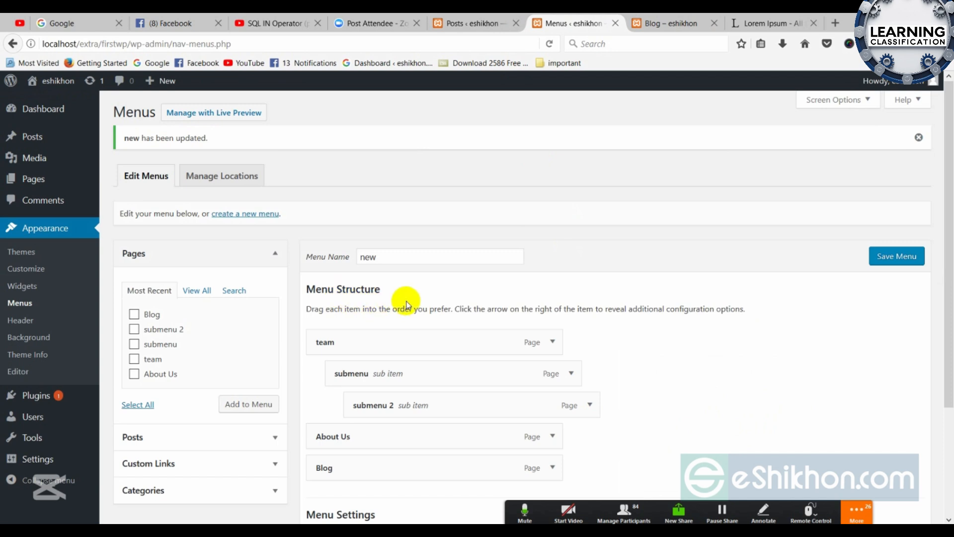
{"action": "scroll", "coordinate": [406, 304], "scroll_direction": "down", "scroll_amount": 2}
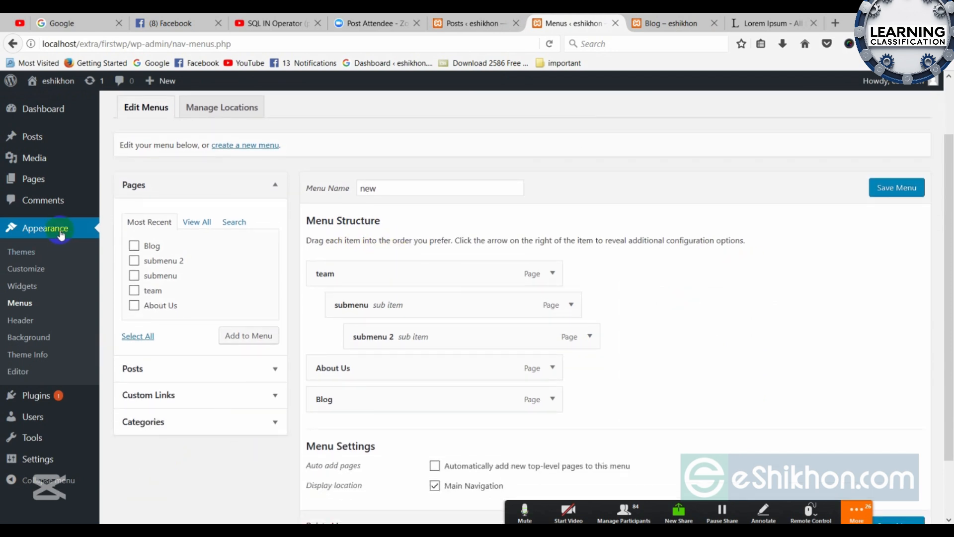
{"action": "mouse_move", "coordinate": [41, 457]}
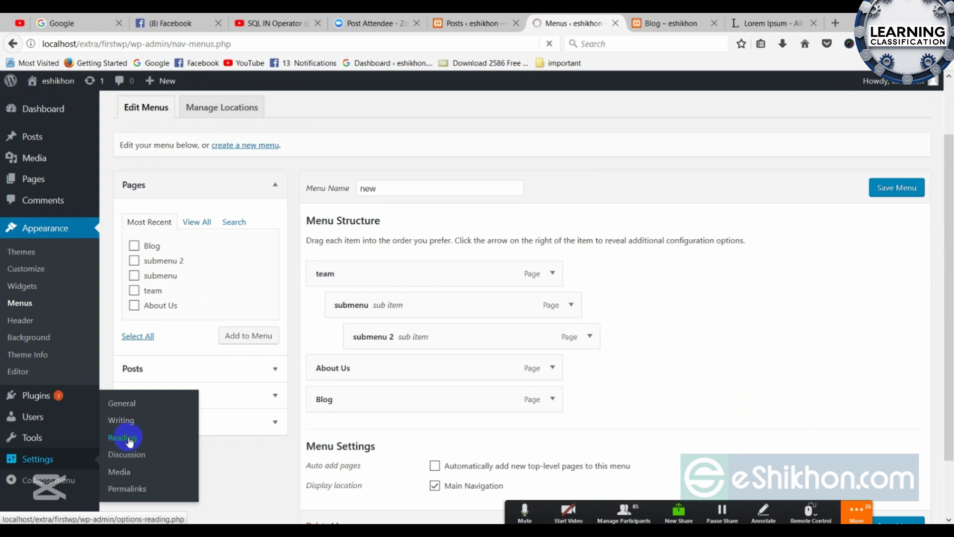
{"action": "left_click", "coordinate": [130, 441]}
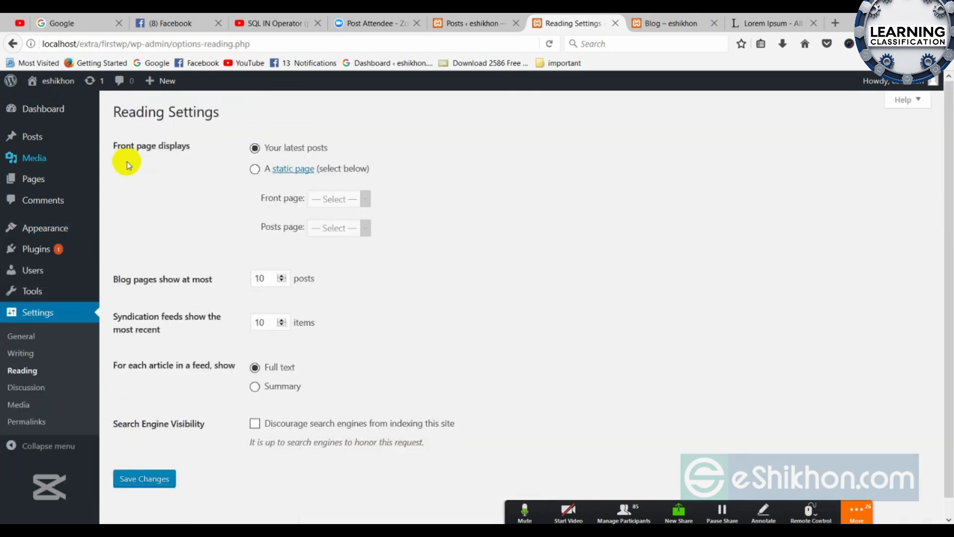
{"action": "left_click_drag", "start_coordinate": [111, 143], "coordinate": [171, 138]}
{"action": "left_click", "coordinate": [168, 170]}
{"action": "left_click", "coordinate": [328, 148]}
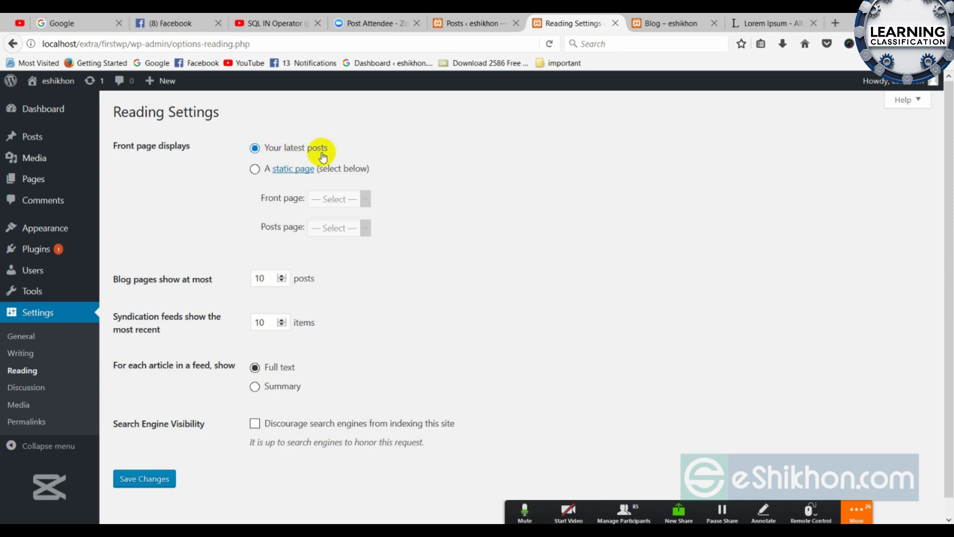
Open the site's home page at localhost/extra/firstwp/ and examine its Latest Posts section
{"action": "left_click", "coordinate": [676, 23]}
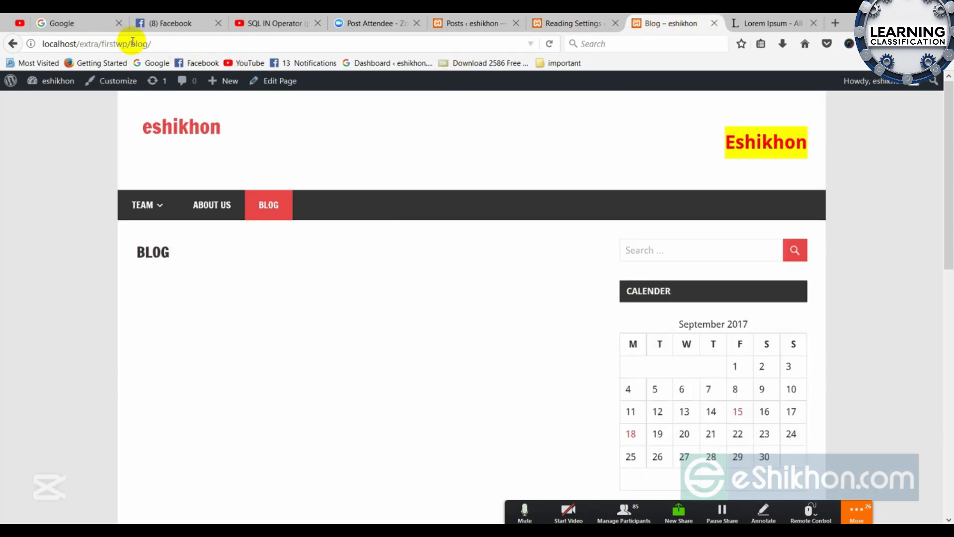
{"action": "left_click_drag", "start_coordinate": [130, 44], "coordinate": [194, 44]}
{"action": "key", "text": "BackSpace"}
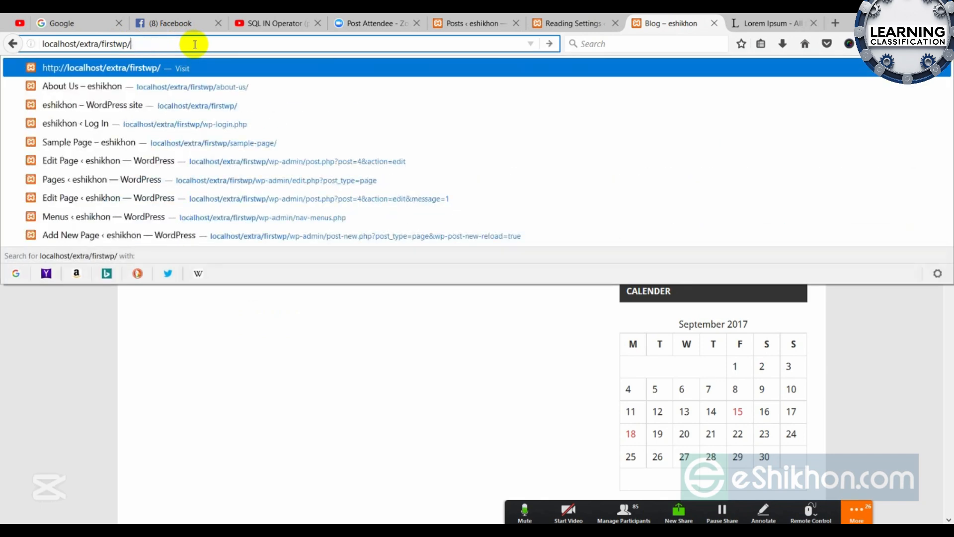
{"action": "key", "text": "Return"}
{"action": "scroll", "coordinate": [94, 176], "scroll_direction": "down", "scroll_amount": 2}
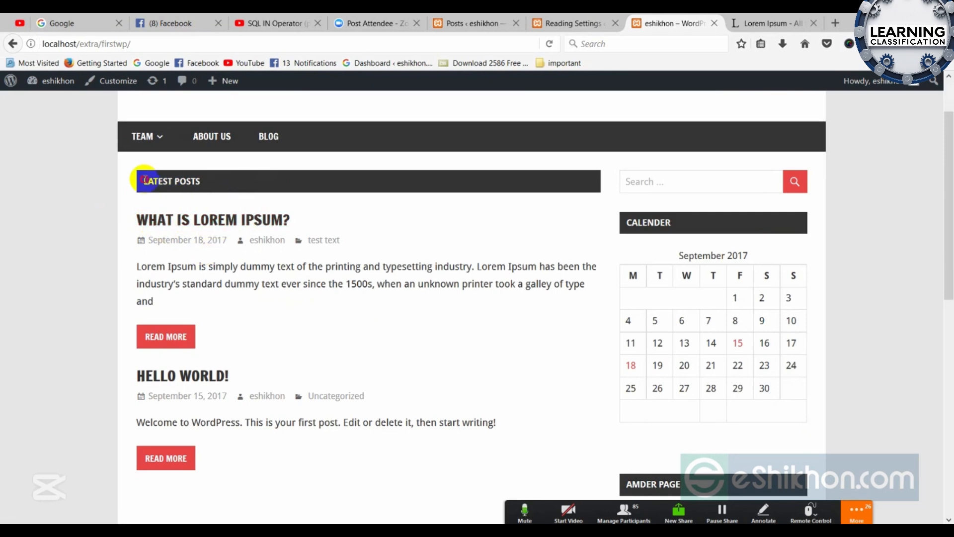
{"action": "left_click_drag", "start_coordinate": [142, 180], "coordinate": [205, 182]}
{"action": "left_click", "coordinate": [229, 291]}
{"action": "scroll", "coordinate": [242, 248], "scroll_direction": "up", "scroll_amount": 2}
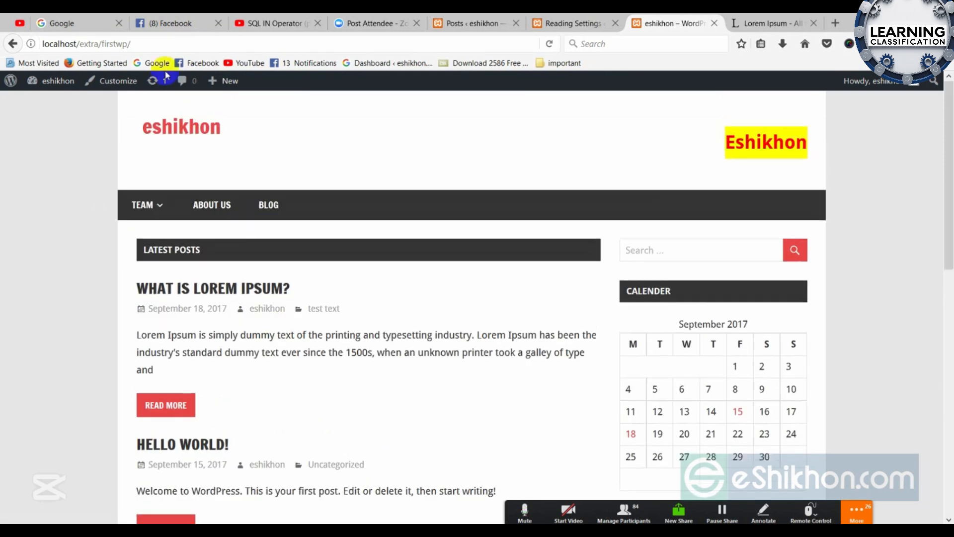
{"action": "scroll", "coordinate": [172, 248], "scroll_direction": "down", "scroll_amount": 2}
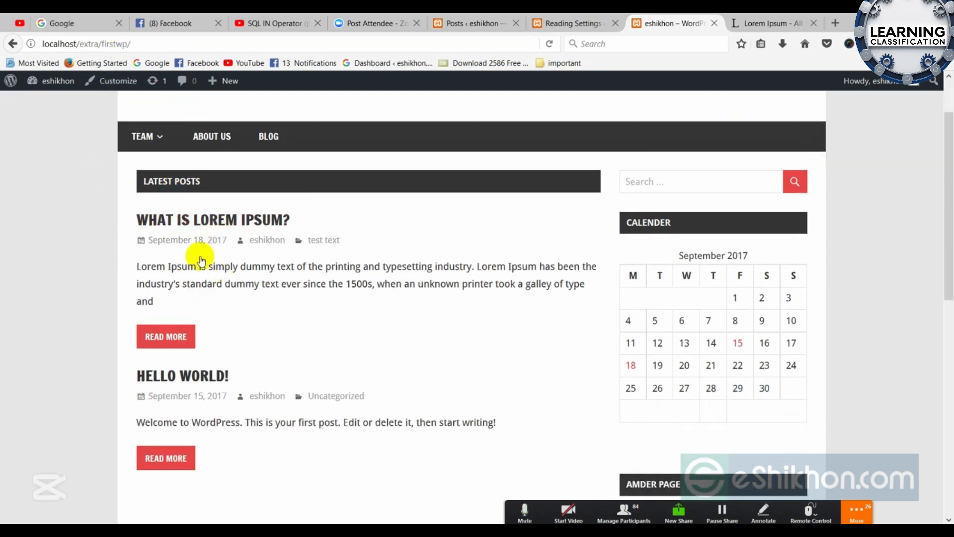
{"action": "scroll", "coordinate": [188, 183], "scroll_direction": "up", "scroll_amount": 2}
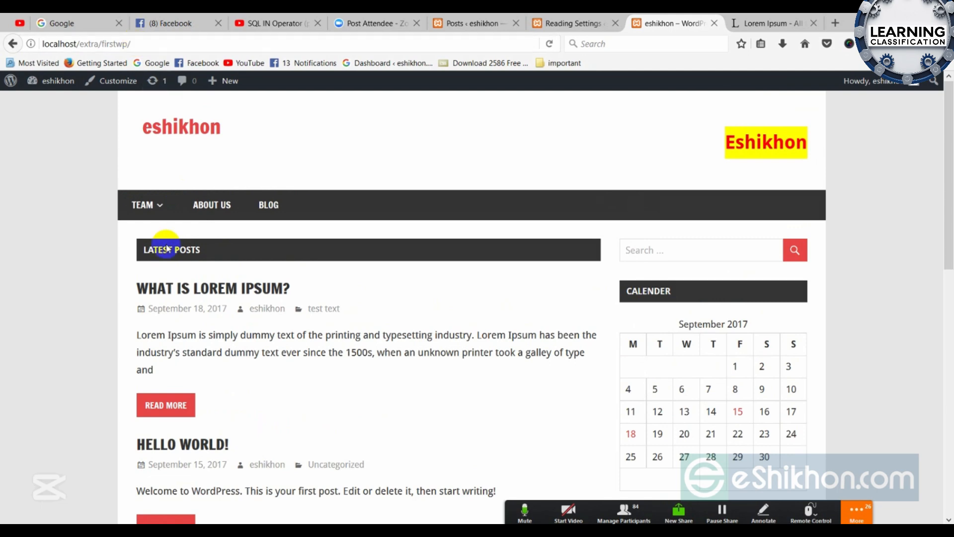
Set the front page display to a static page, choose Blog as the posts page, and save the Reading settings
{"action": "scroll", "coordinate": [166, 188], "scroll_direction": "down", "scroll_amount": 4}
{"action": "scroll", "coordinate": [200, 208], "scroll_direction": "up", "scroll_amount": 4}
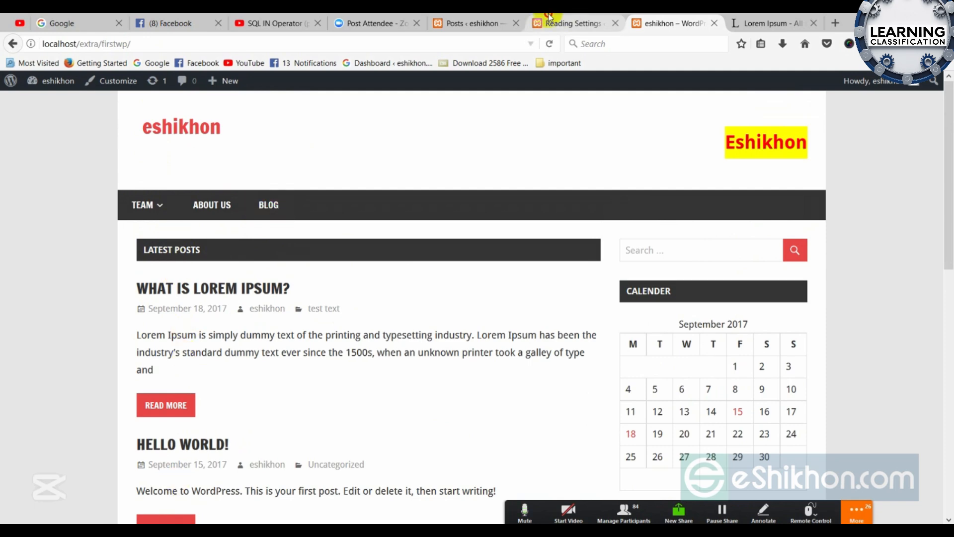
{"action": "left_click", "coordinate": [572, 23]}
{"action": "left_click", "coordinate": [255, 170]}
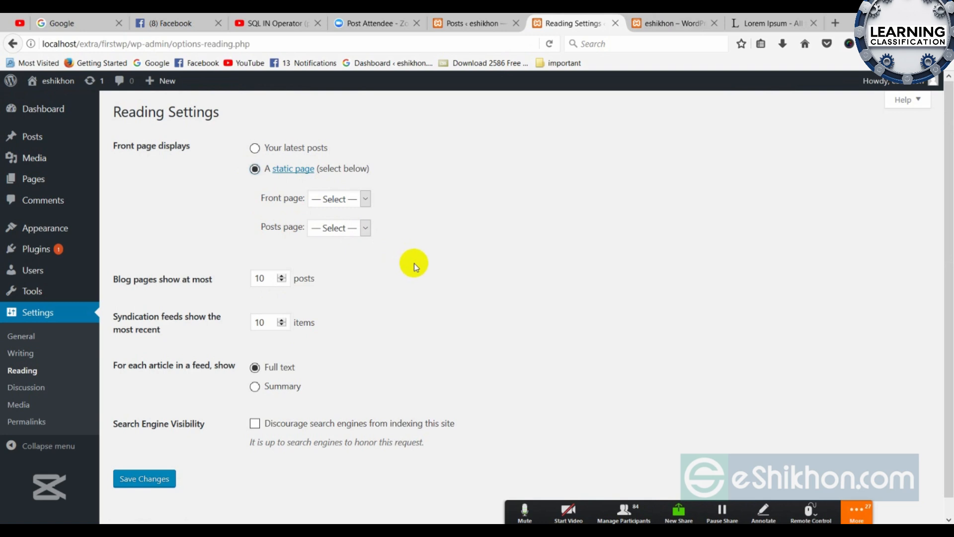
{"action": "left_click", "coordinate": [330, 234]}
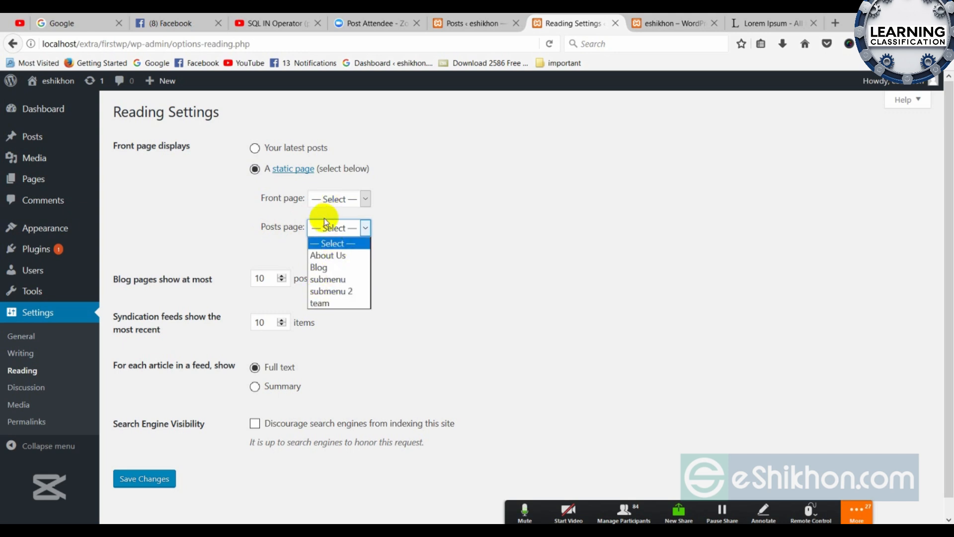
{"action": "mouse_move", "coordinate": [40, 186]}
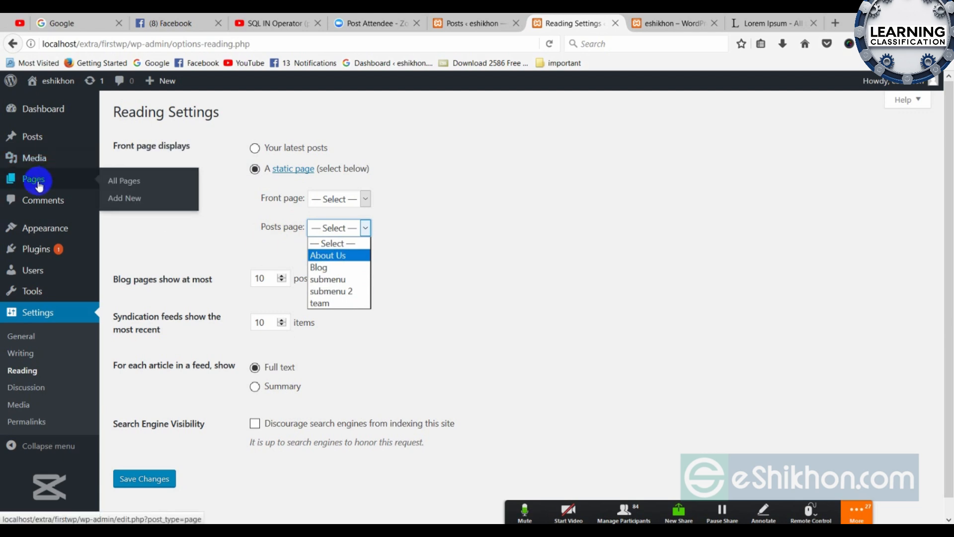
{"action": "left_click", "coordinate": [325, 268]}
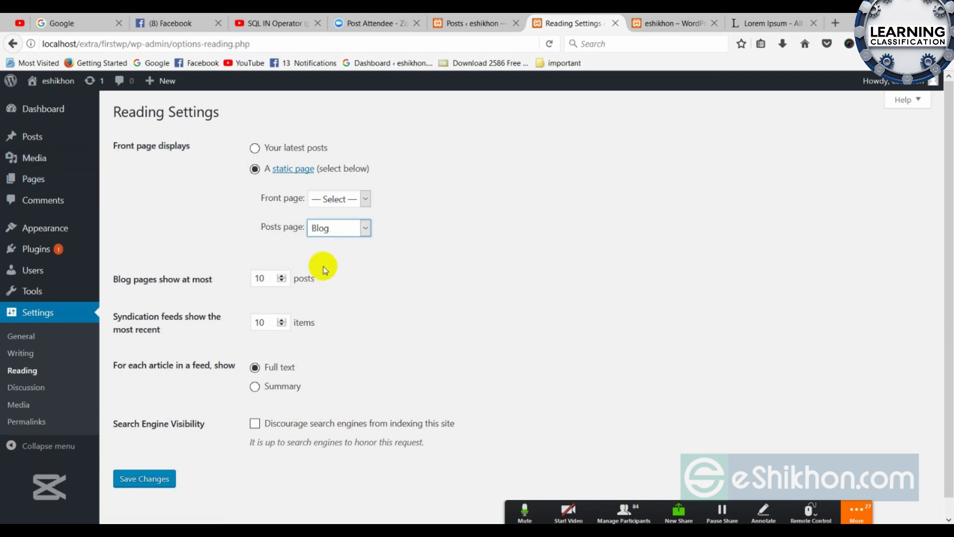
{"action": "left_click", "coordinate": [157, 478]}
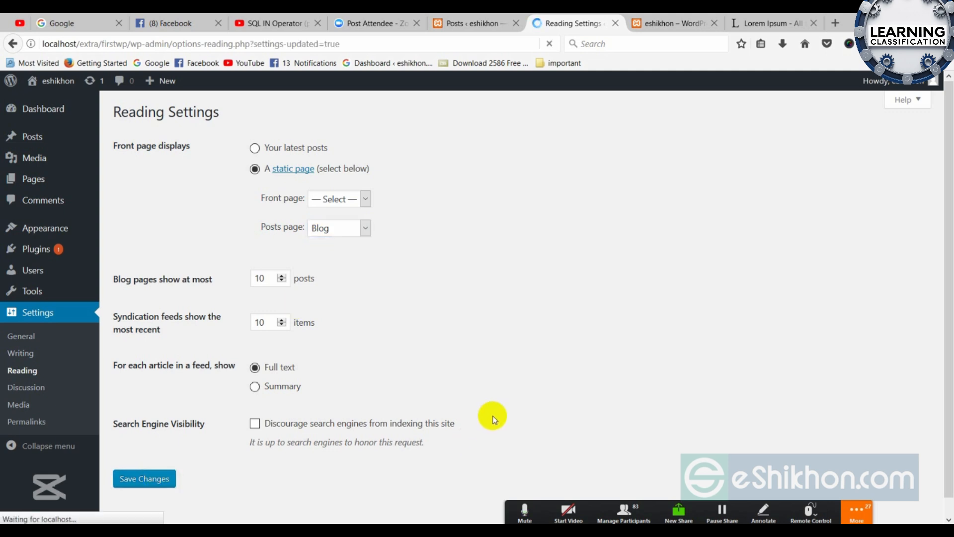
Reload the site's home page at localhost/extra/firstwp/ and check its Latest Posts section
{"action": "left_click", "coordinate": [661, 23]}
{"action": "right_click", "coordinate": [298, 127]}
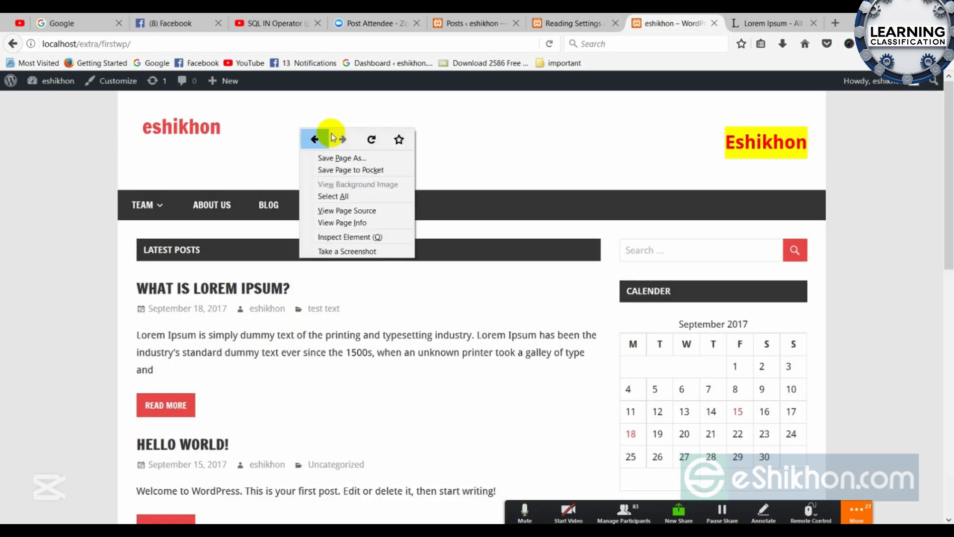
{"action": "left_click", "coordinate": [369, 136]}
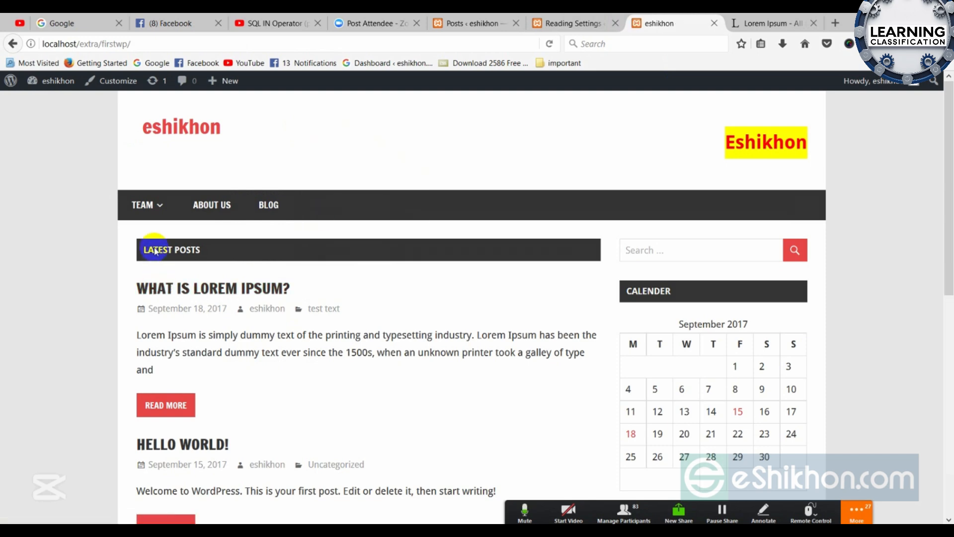
{"action": "left_click", "coordinate": [151, 45]}
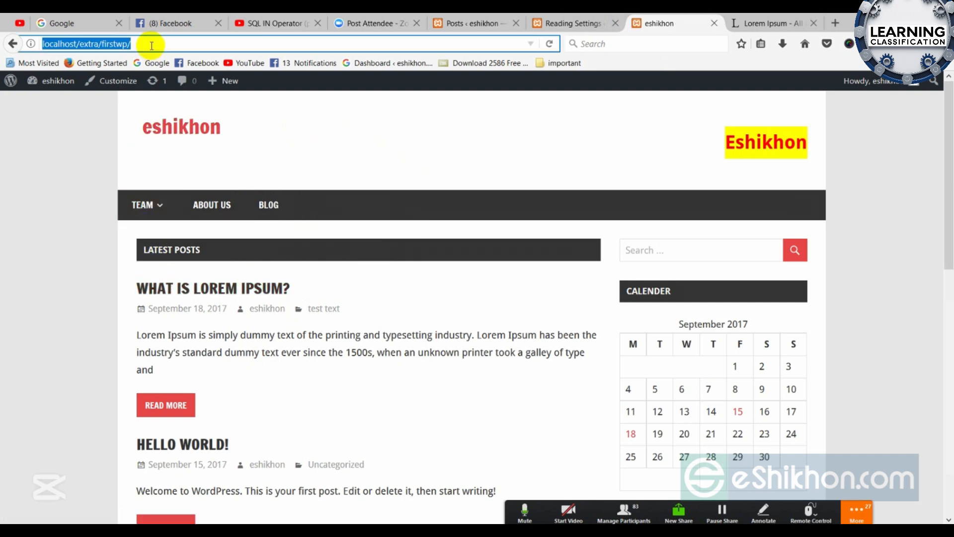
{"action": "key", "text": "Return"}
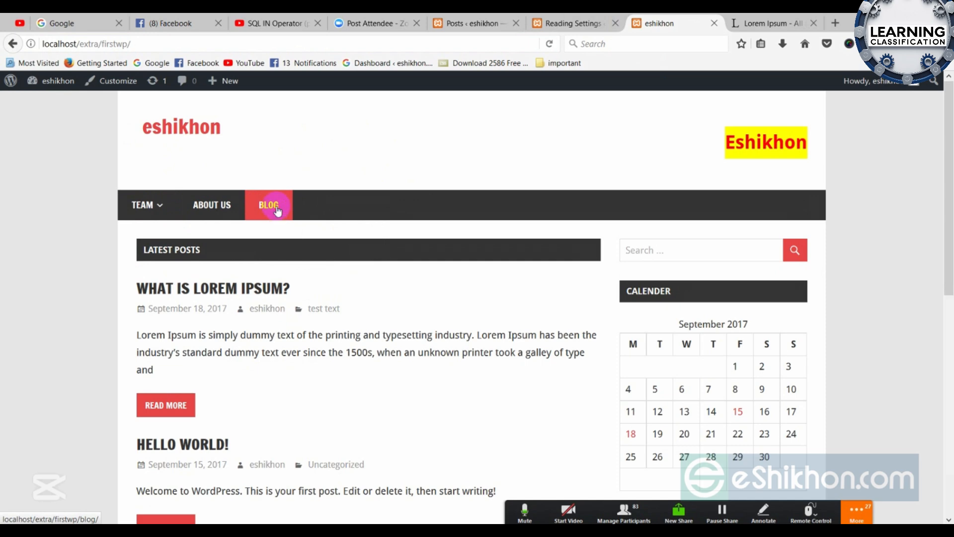
Open the Blog page from the site's navigation and look through its listed posts
{"action": "left_click", "coordinate": [277, 211]}
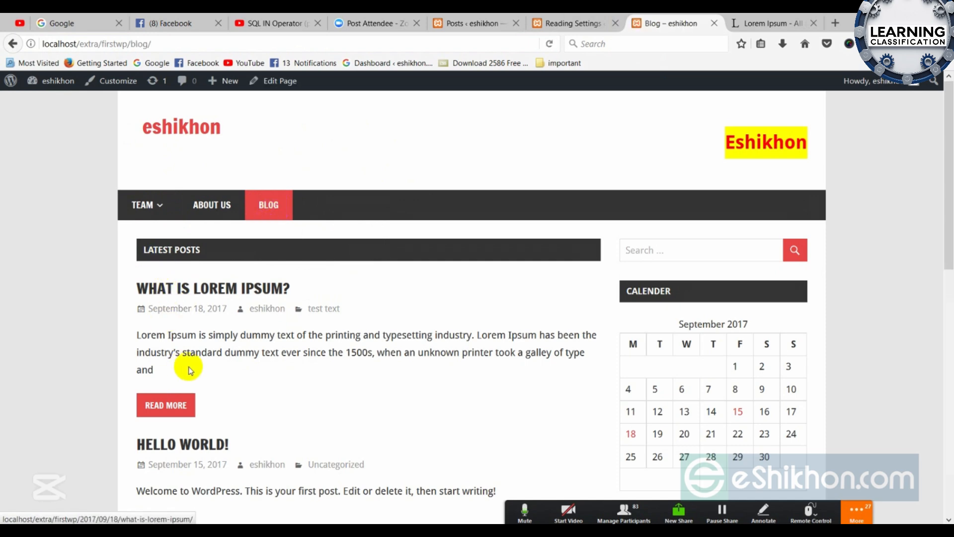
{"action": "scroll", "coordinate": [223, 389], "scroll_direction": "down", "scroll_amount": 5}
{"action": "scroll", "coordinate": [224, 390], "scroll_direction": "up", "scroll_amount": 5}
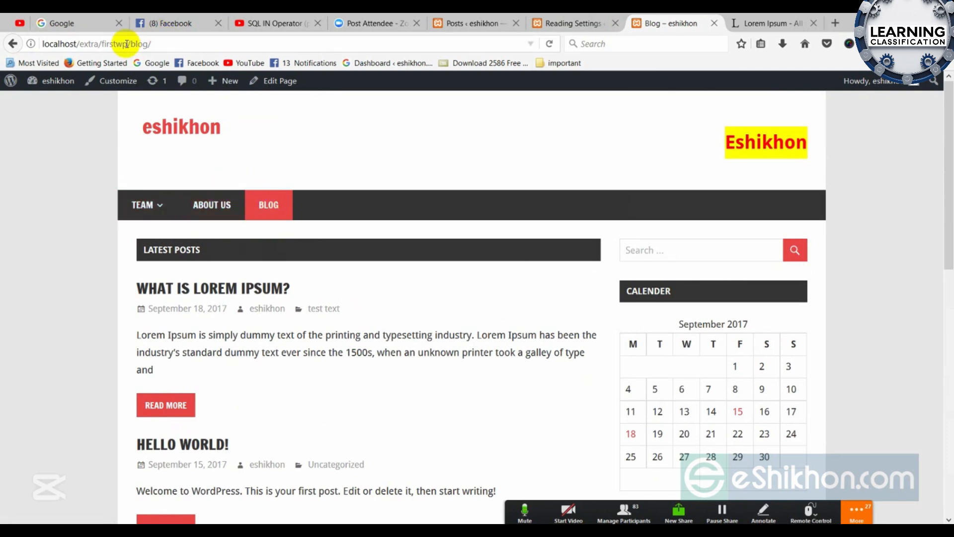
Return to the home page by removing blog/ from the address, and compare its posts with the Blog page
{"action": "left_click_drag", "start_coordinate": [131, 43], "coordinate": [169, 44]}
{"action": "key", "text": "BackSpace"}
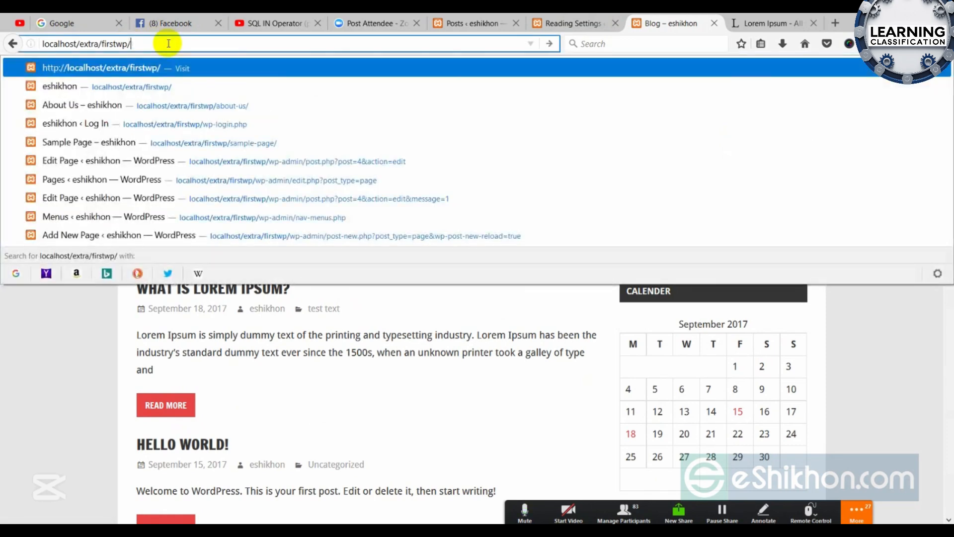
{"action": "key", "text": "Return"}
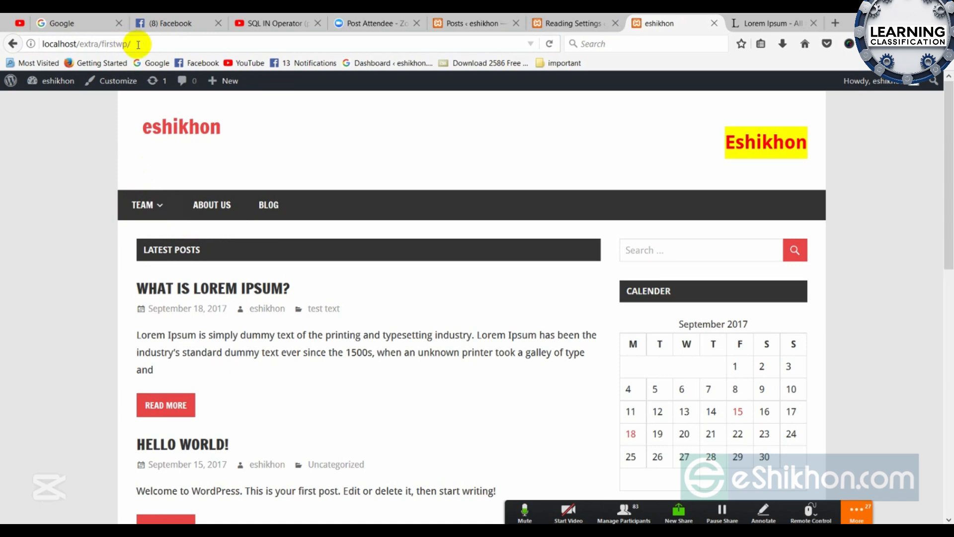
{"action": "left_click", "coordinate": [38, 43]}
{"action": "scroll", "coordinate": [279, 362], "scroll_direction": "down", "scroll_amount": 1}
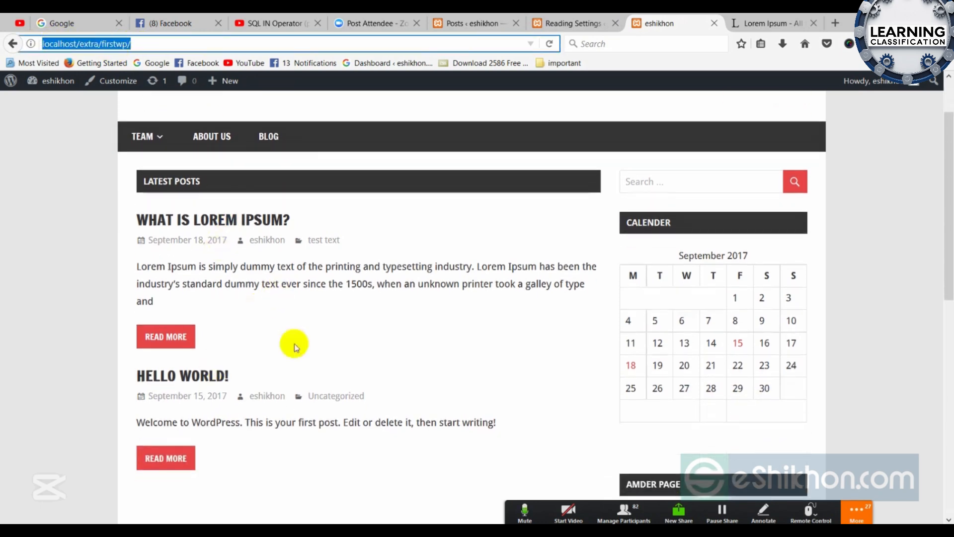
{"action": "left_click", "coordinate": [377, 270]}
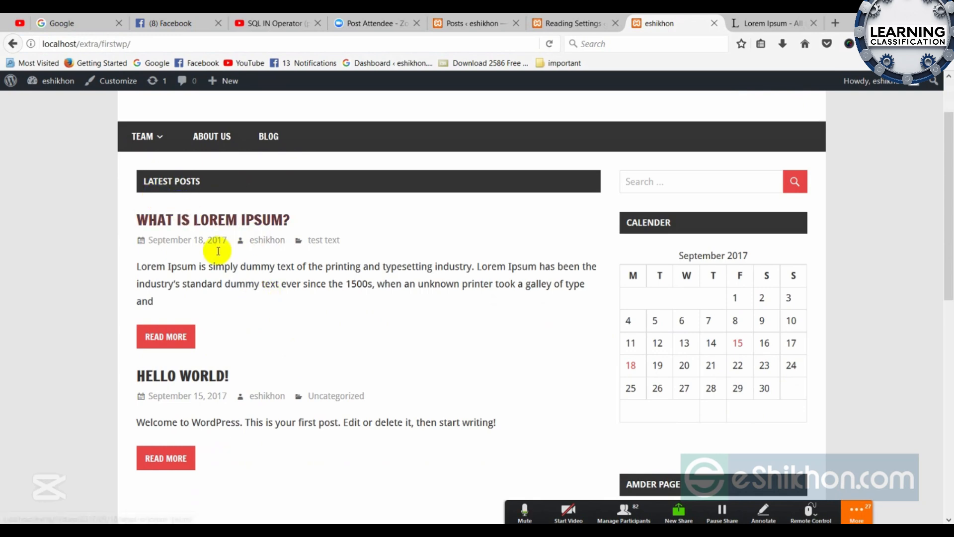
{"action": "scroll", "coordinate": [241, 272], "scroll_direction": "up", "scroll_amount": 1}
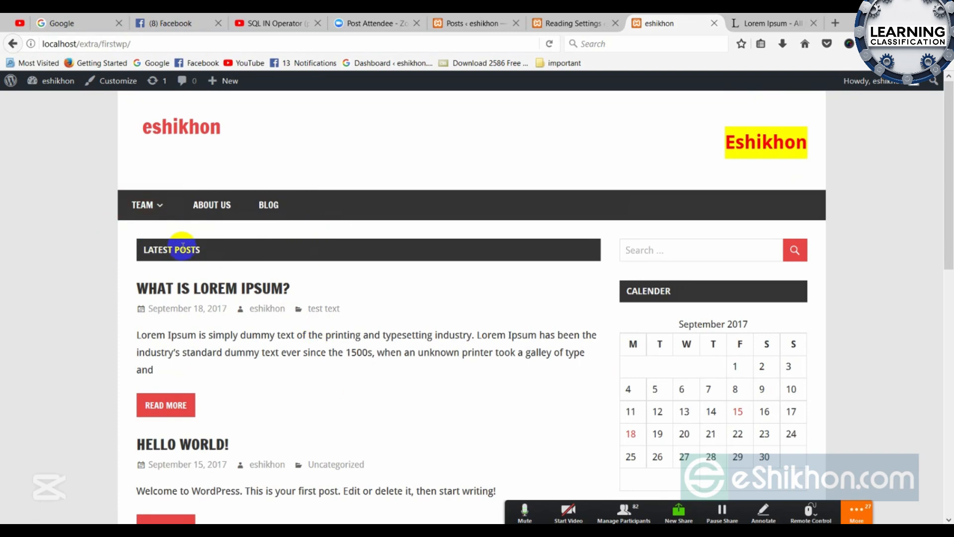
Create a new page in the admin area with the title "Home"
{"action": "left_click", "coordinate": [486, 20]}
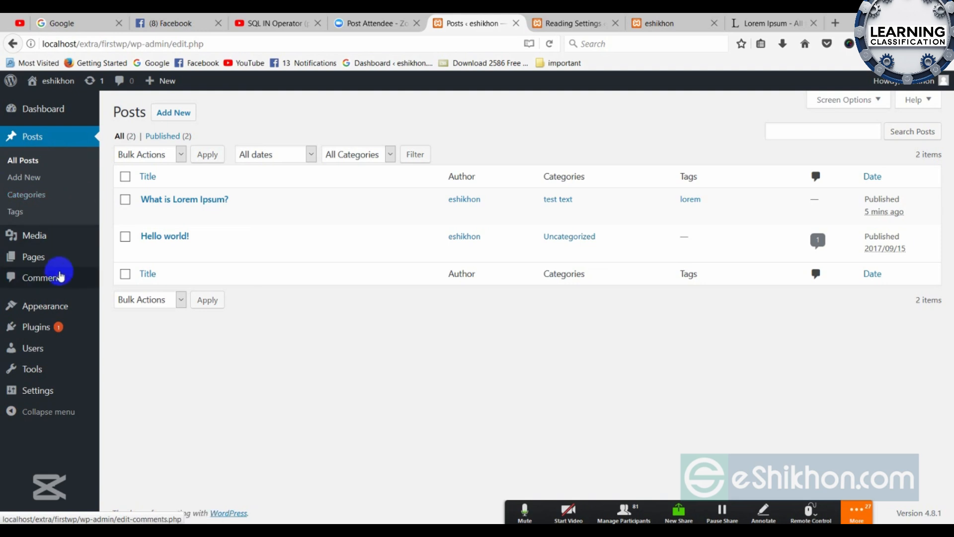
{"action": "left_click", "coordinate": [41, 264]}
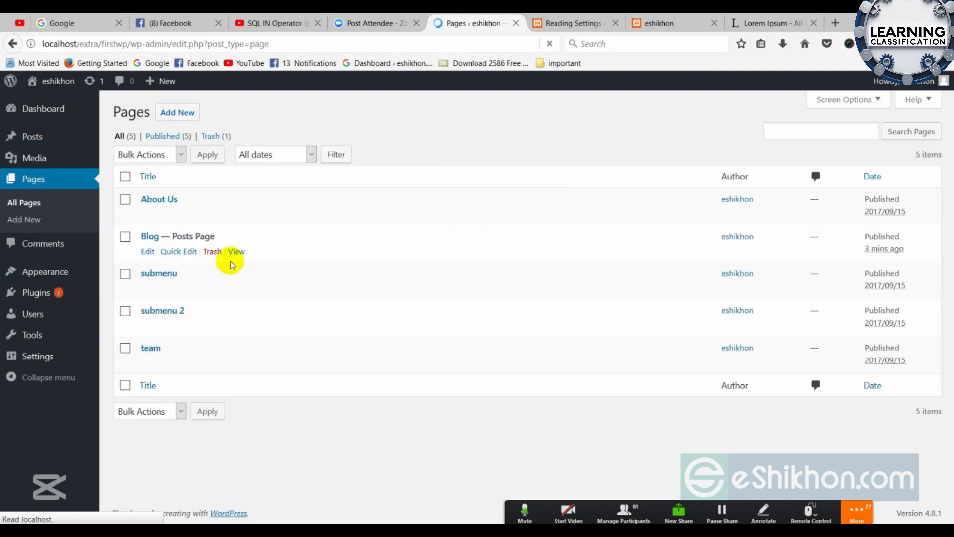
{"action": "left_click", "coordinate": [174, 114]}
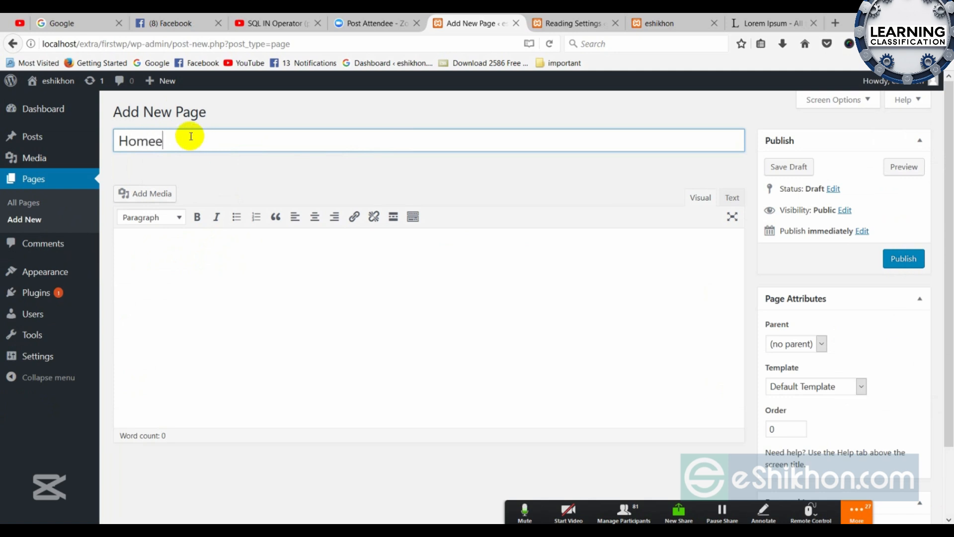
{"action": "left_click", "coordinate": [313, 288]}
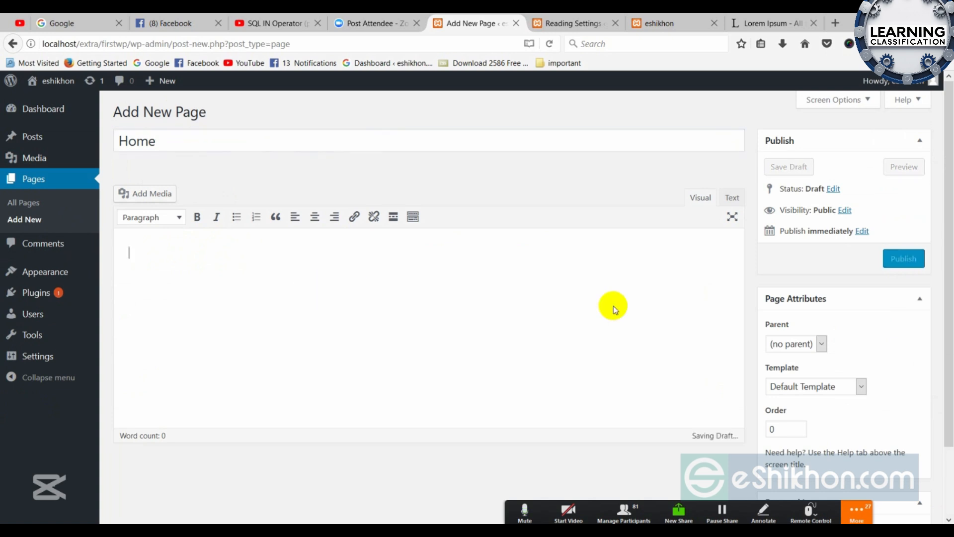
Upload owl3.jpg from the lightbox images folder as the Home page's featured image, and publish the page
{"action": "scroll", "coordinate": [646, 306], "scroll_direction": "down", "scroll_amount": 3}
{"action": "left_click", "coordinate": [792, 449]}
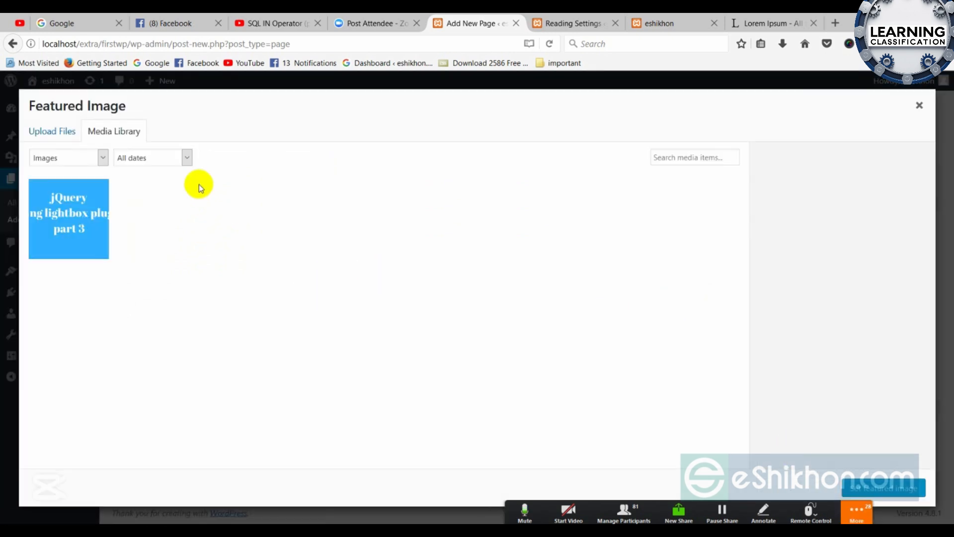
{"action": "left_click", "coordinate": [53, 133]}
{"action": "left_click", "coordinate": [447, 308]}
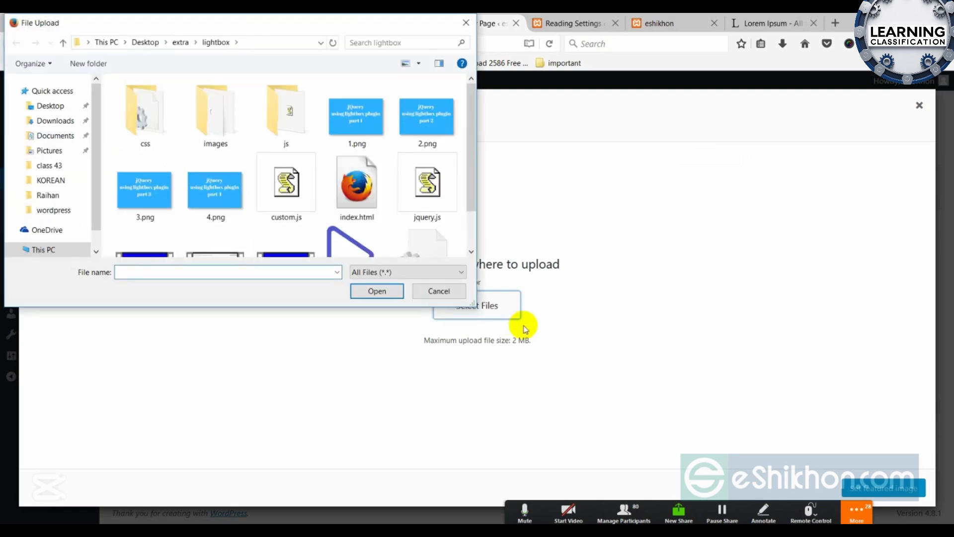
{"action": "double_click", "coordinate": [213, 128]}
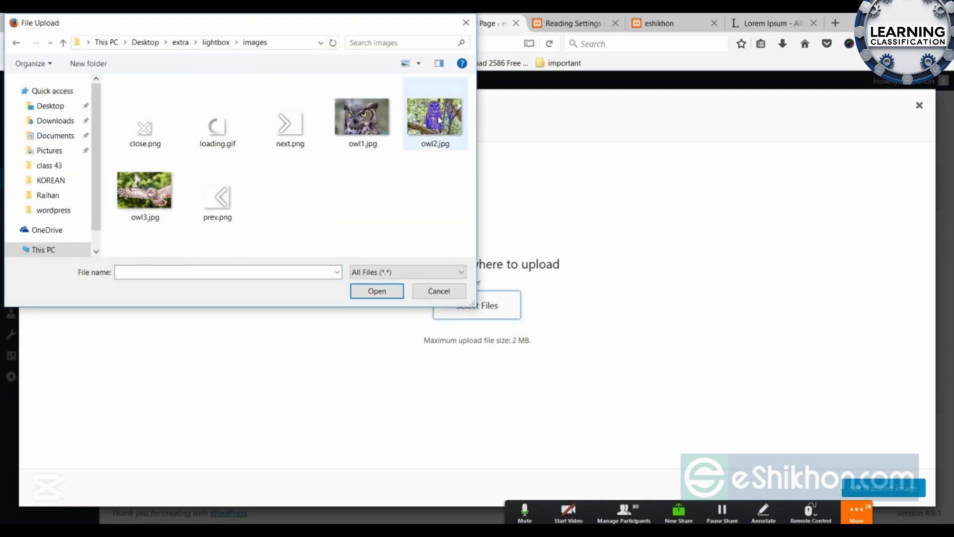
{"action": "left_click", "coordinate": [139, 195]}
{"action": "left_click", "coordinate": [376, 291]}
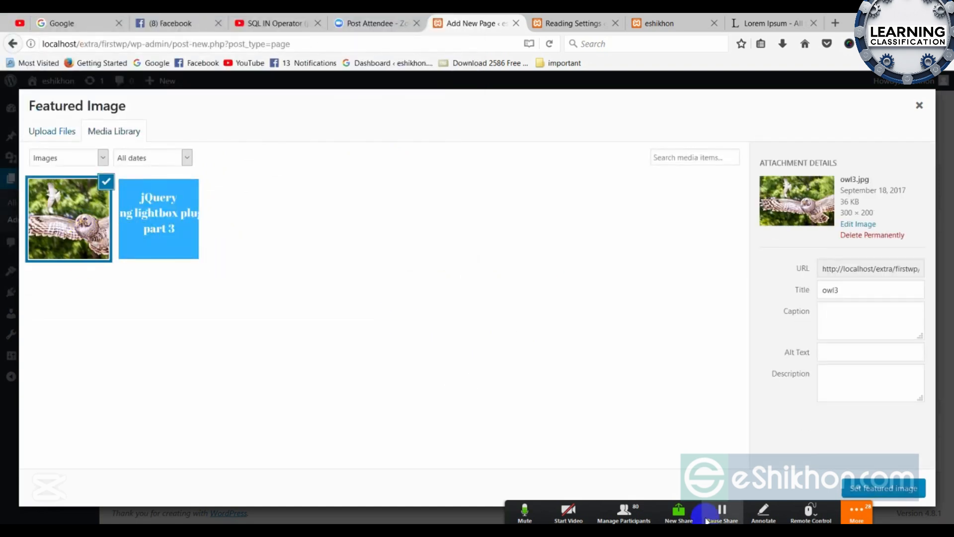
{"action": "left_click", "coordinate": [855, 487]}
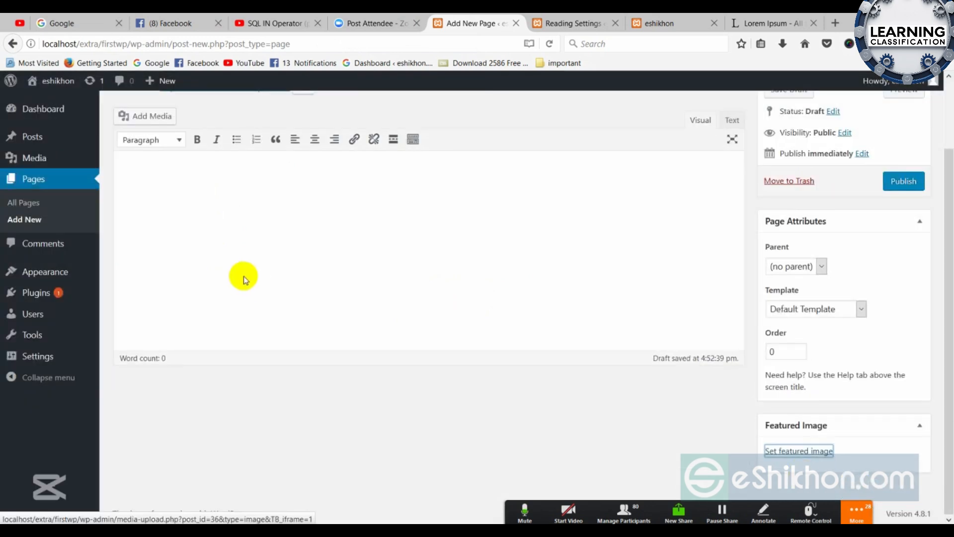
{"action": "left_click", "coordinate": [902, 187]}
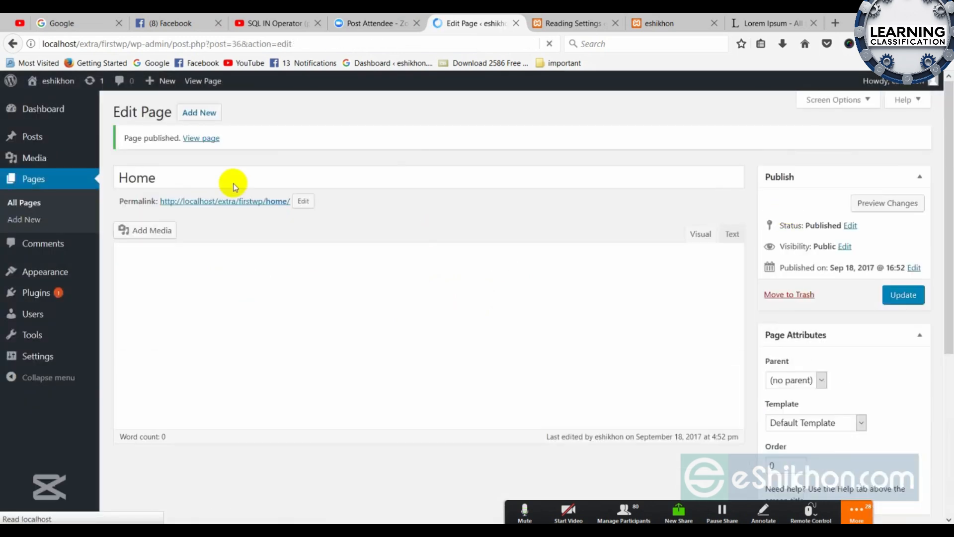
Reload the site's home page and check its navigation menu
{"action": "left_click", "coordinate": [568, 20]}
{"action": "left_click", "coordinate": [658, 23]}
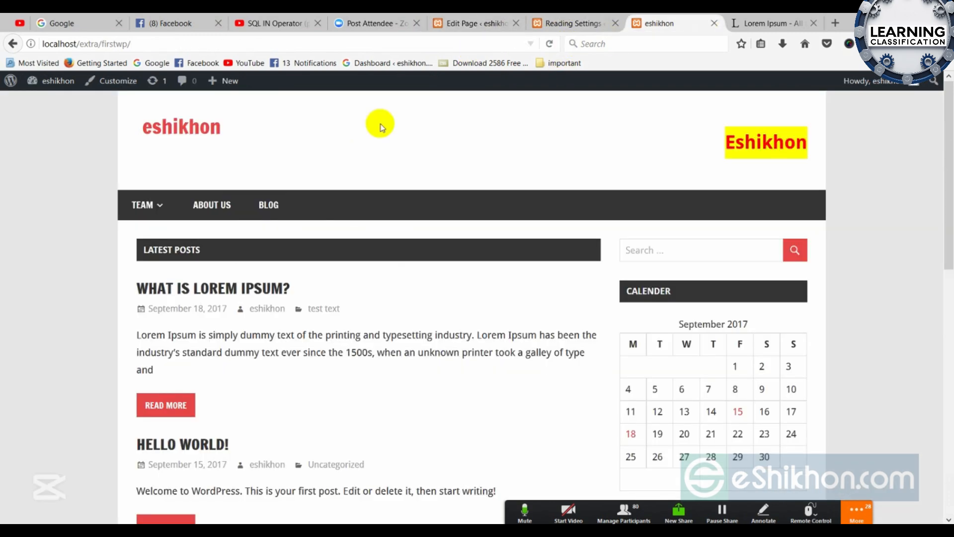
{"action": "right_click", "coordinate": [292, 174]}
{"action": "left_click", "coordinate": [366, 187]}
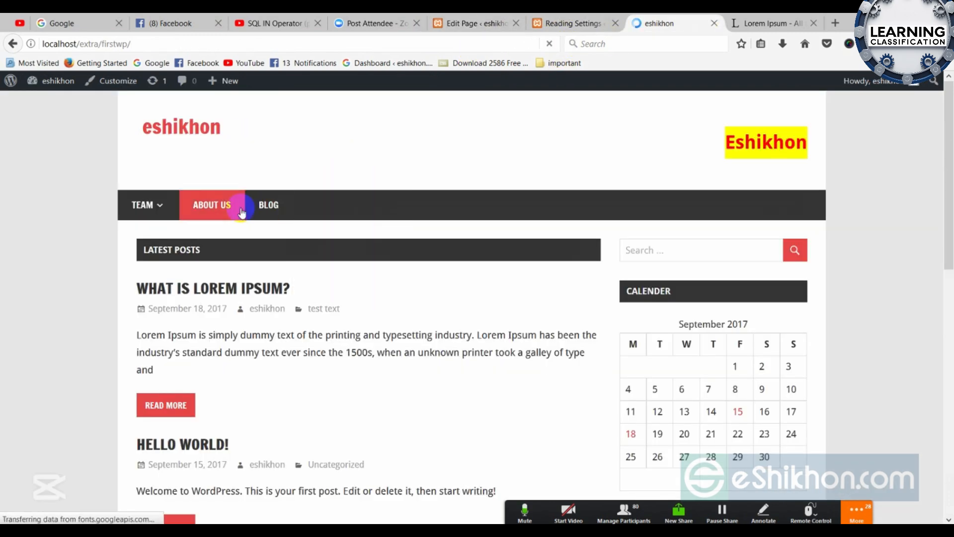
Add the Home page to the menu "new" and place it first, above team
{"action": "left_click", "coordinate": [558, 24]}
{"action": "left_click", "coordinate": [455, 23]}
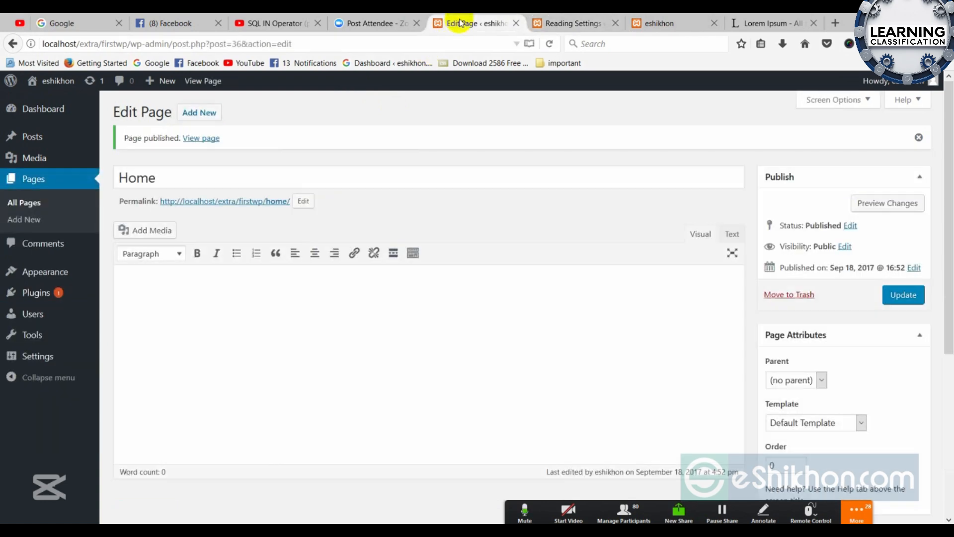
{"action": "mouse_move", "coordinate": [41, 277]}
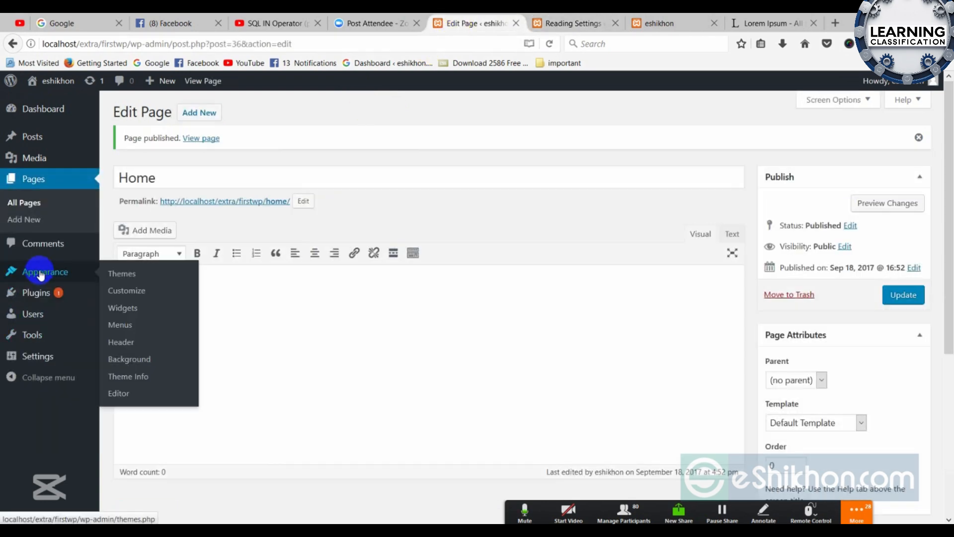
{"action": "left_click", "coordinate": [119, 326]}
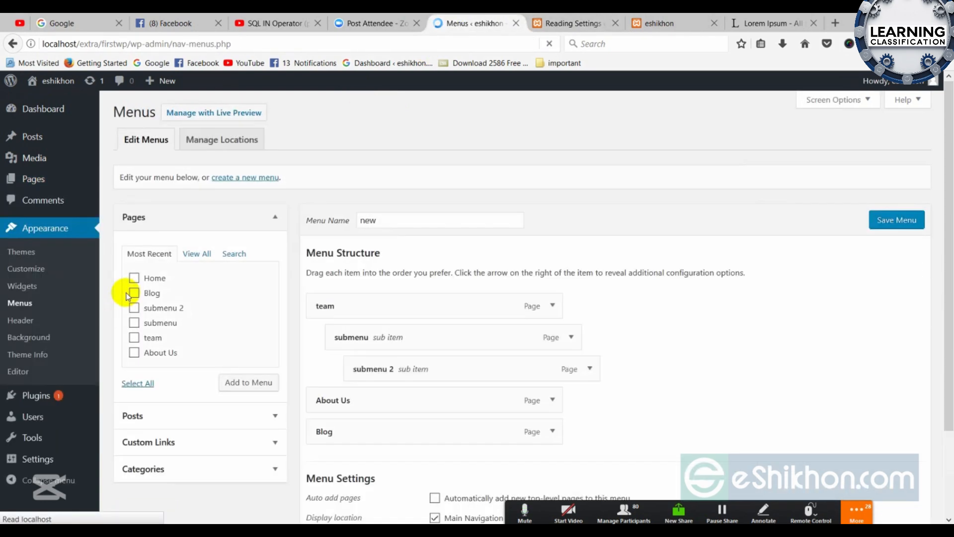
{"action": "left_click", "coordinate": [150, 280]}
{"action": "scroll", "coordinate": [398, 457], "scroll_direction": "down", "scroll_amount": 2}
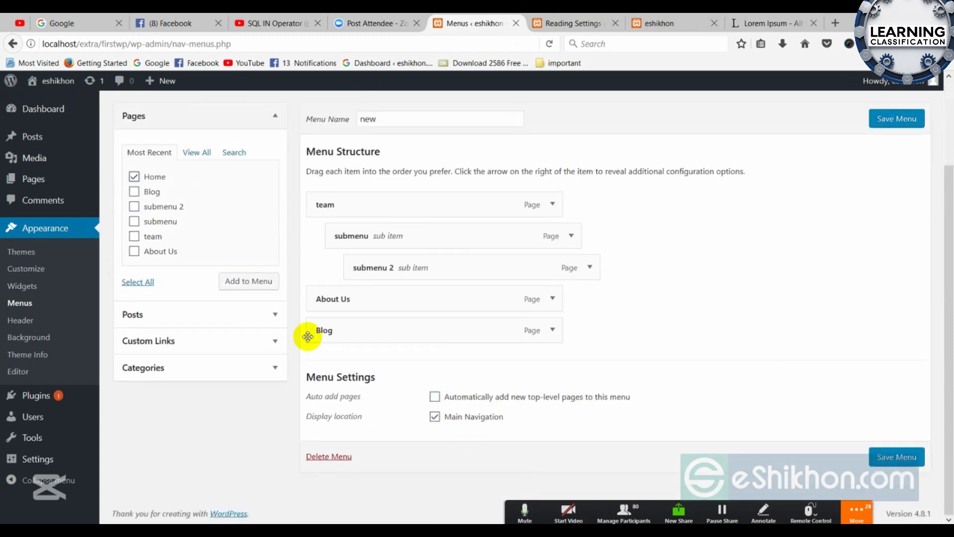
{"action": "left_click", "coordinate": [249, 281]}
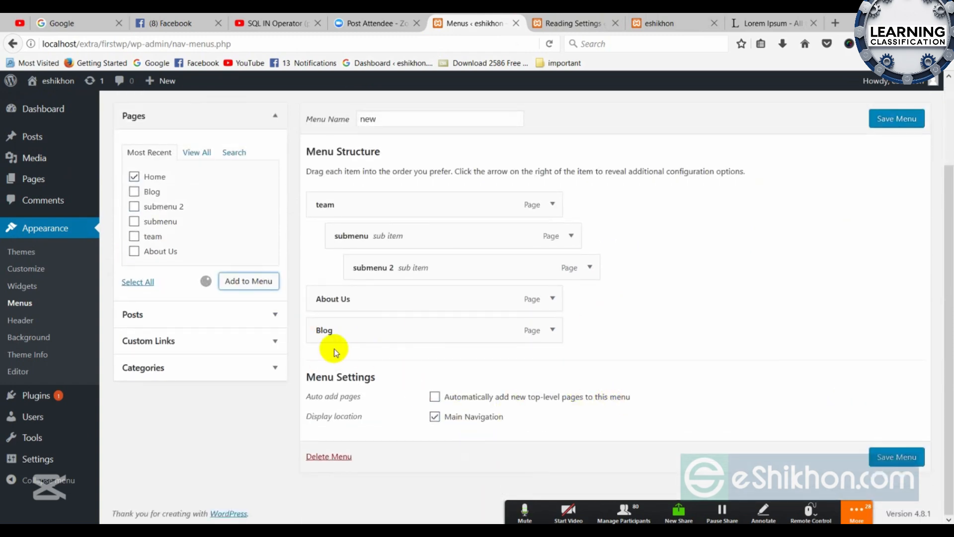
{"action": "left_click_drag", "start_coordinate": [343, 362], "coordinate": [338, 204]}
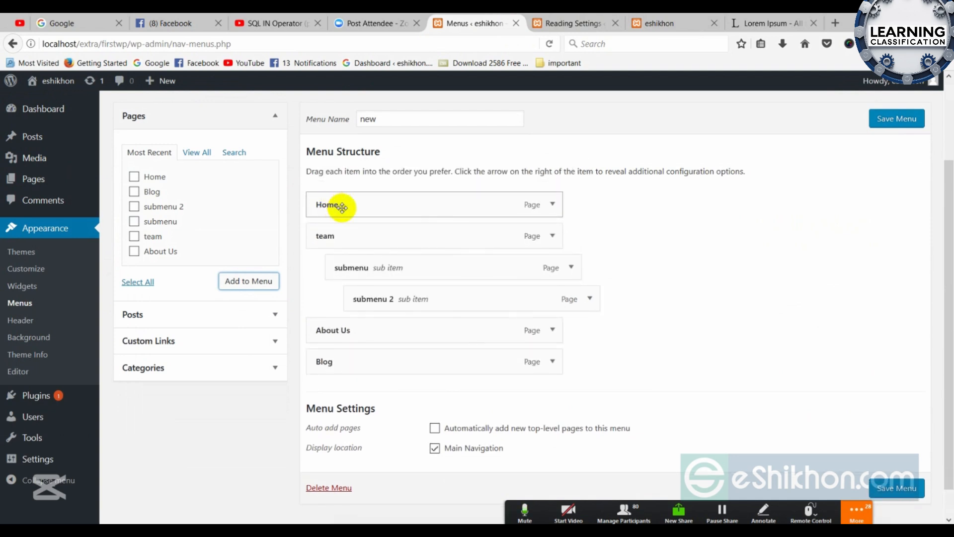
Save the menu "new" and reload the site's front end
{"action": "left_click", "coordinate": [896, 118]}
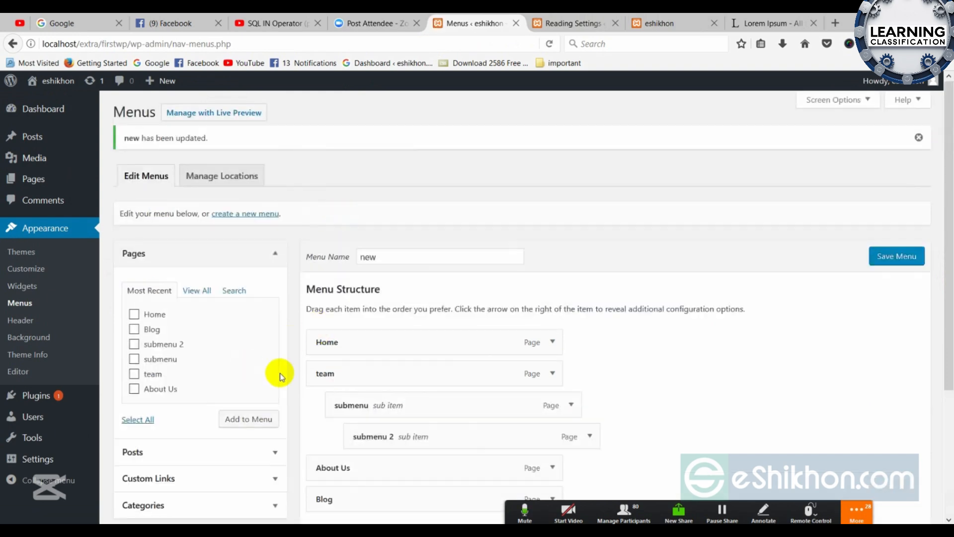
{"action": "scroll", "coordinate": [348, 376], "scroll_direction": "down", "scroll_amount": 3}
{"action": "left_click", "coordinate": [571, 23]}
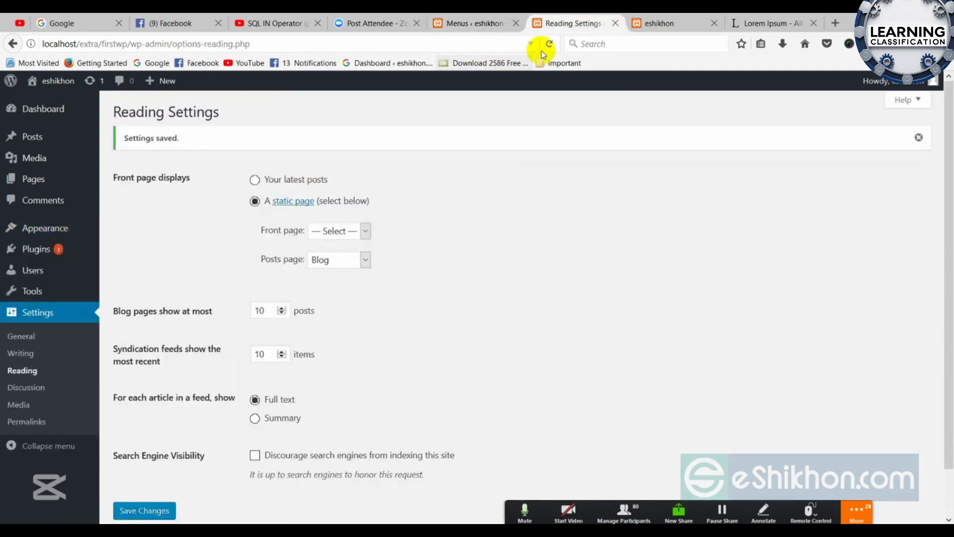
{"action": "key", "text": "ctrl+Tab"}
{"action": "right_click", "coordinate": [363, 120]}
{"action": "left_click", "coordinate": [424, 136]}
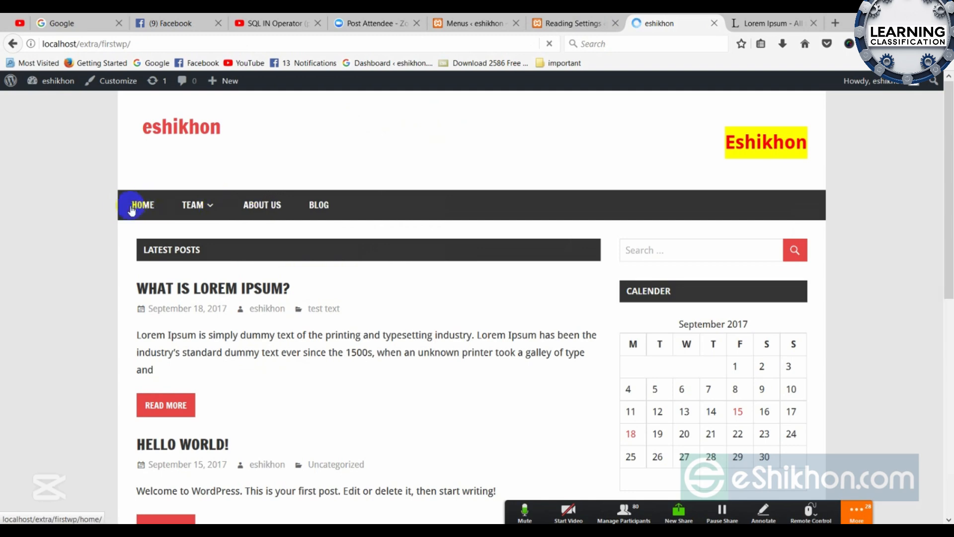
Open the Home page from the site's navigation menu and look over its featured image and content
{"action": "left_click", "coordinate": [131, 208]}
{"action": "left_click", "coordinate": [142, 206]}
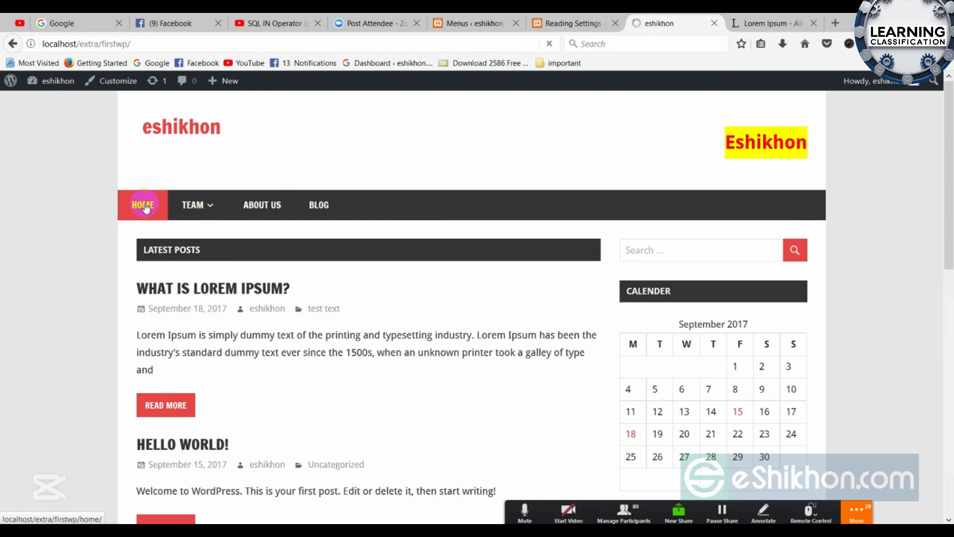
{"action": "scroll", "coordinate": [394, 273], "scroll_direction": "down", "scroll_amount": 3}
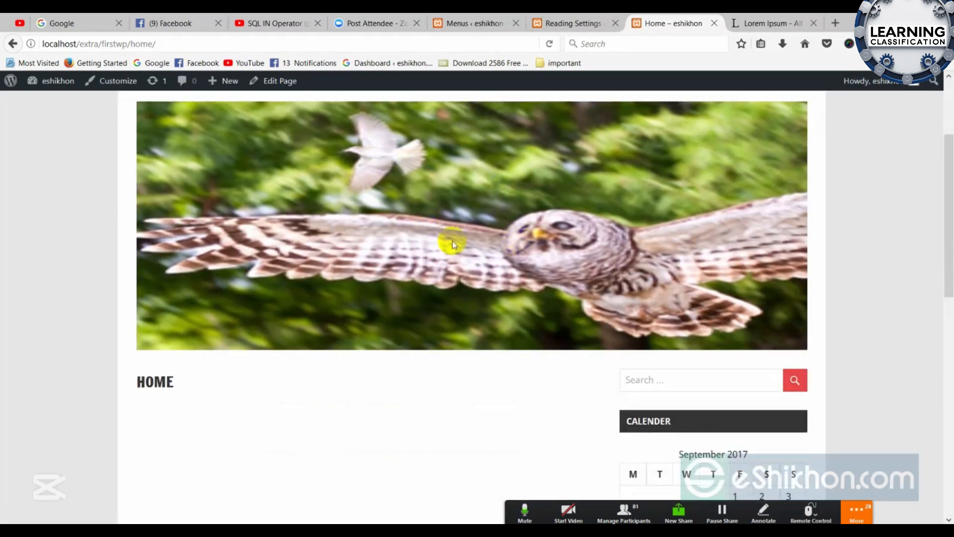
{"action": "scroll", "coordinate": [468, 246], "scroll_direction": "up", "scroll_amount": 3}
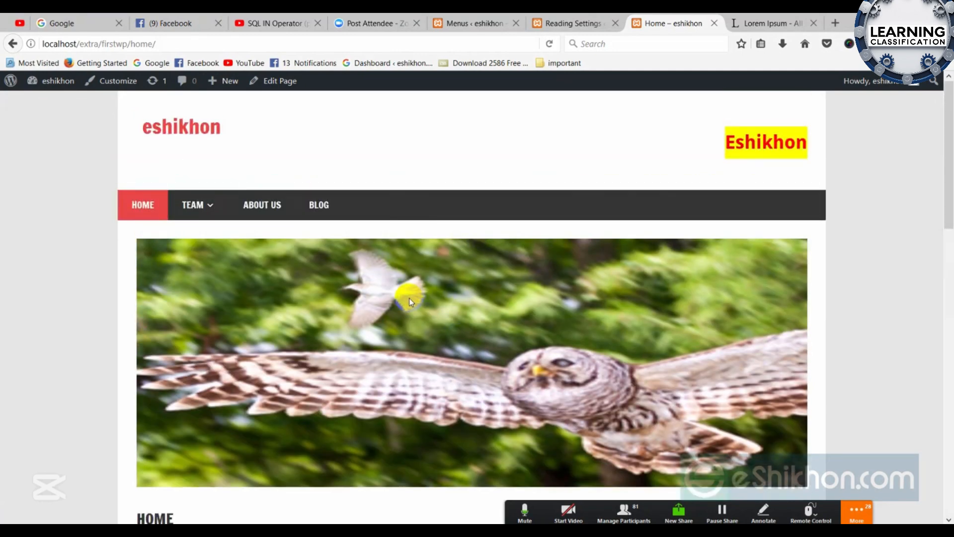
Return to the site root address localhost/extra/firstwp/ and examine what it displays as the front page
{"action": "left_click_drag", "start_coordinate": [135, 44], "coordinate": [246, 46]}
{"action": "key", "text": "BackSpace"}
{"action": "key", "text": "BackSpace"}
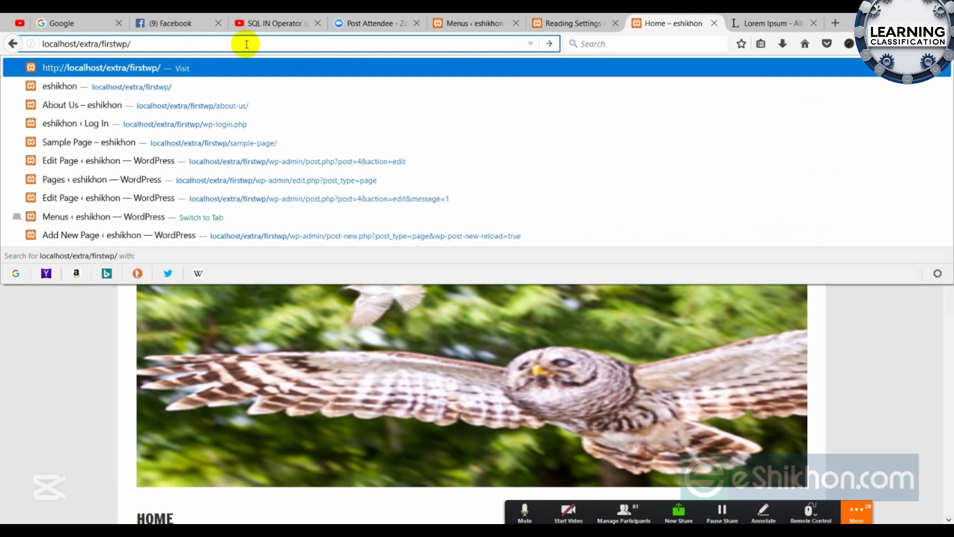
{"action": "key", "text": "Return"}
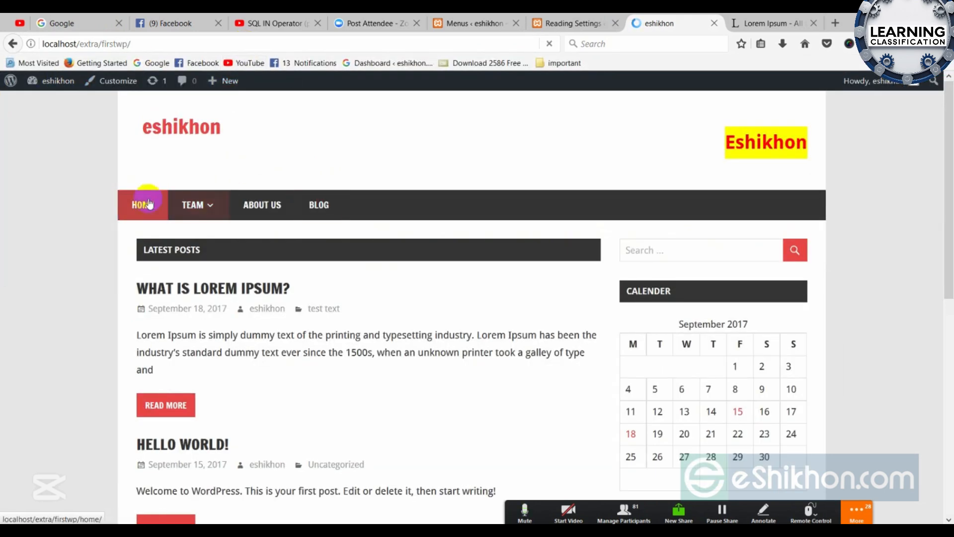
{"action": "scroll", "coordinate": [181, 182], "scroll_direction": "down", "scroll_amount": 2}
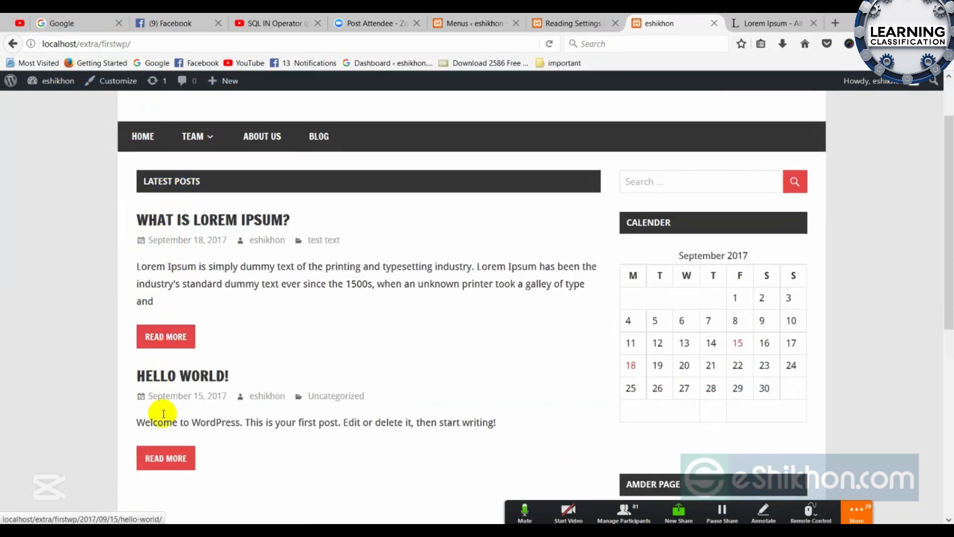
{"action": "left_click", "coordinate": [328, 138]}
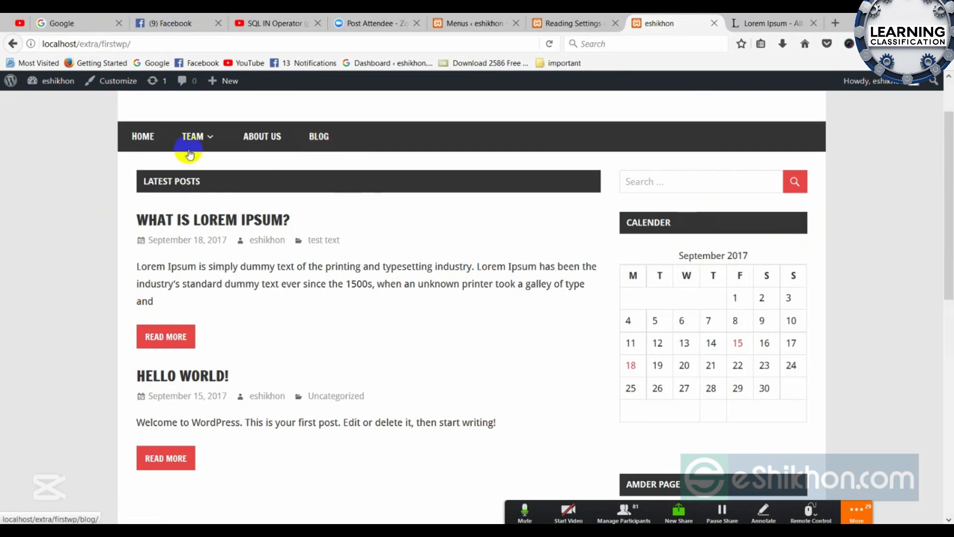
{"action": "scroll", "coordinate": [207, 251], "scroll_direction": "up", "scroll_amount": 2}
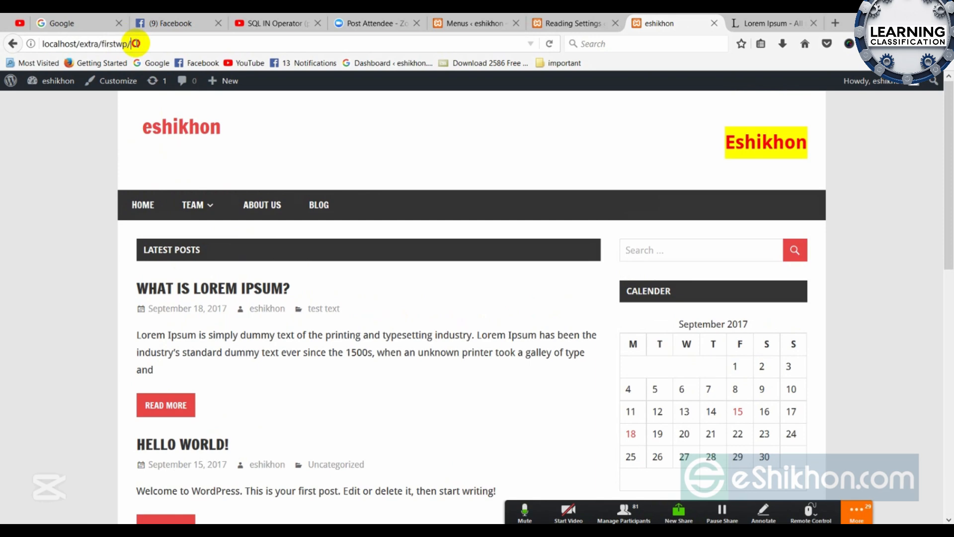
{"action": "left_click", "coordinate": [131, 43]}
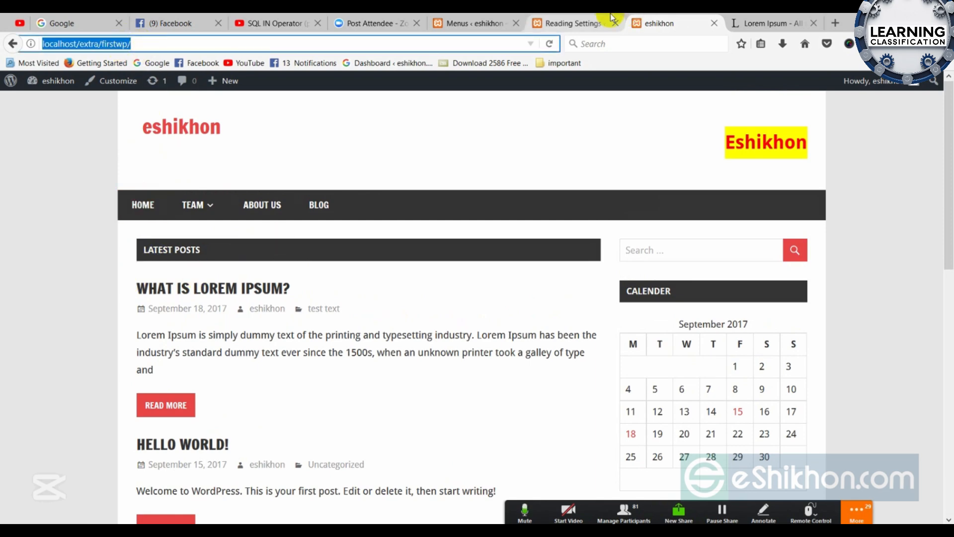
Go back to the Reading Settings and examine which pages are offered as the static front page
{"action": "left_click", "coordinate": [567, 23]}
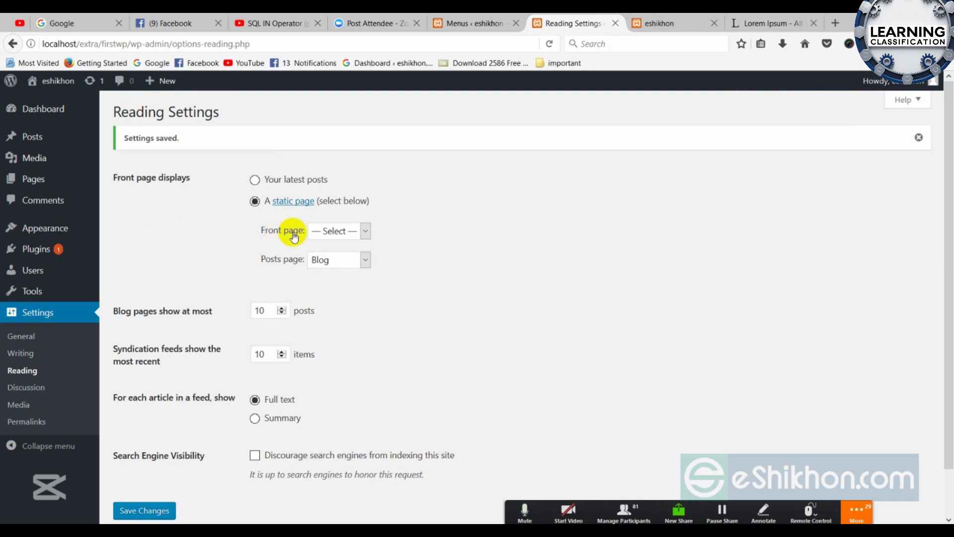
{"action": "left_click", "coordinate": [335, 230]}
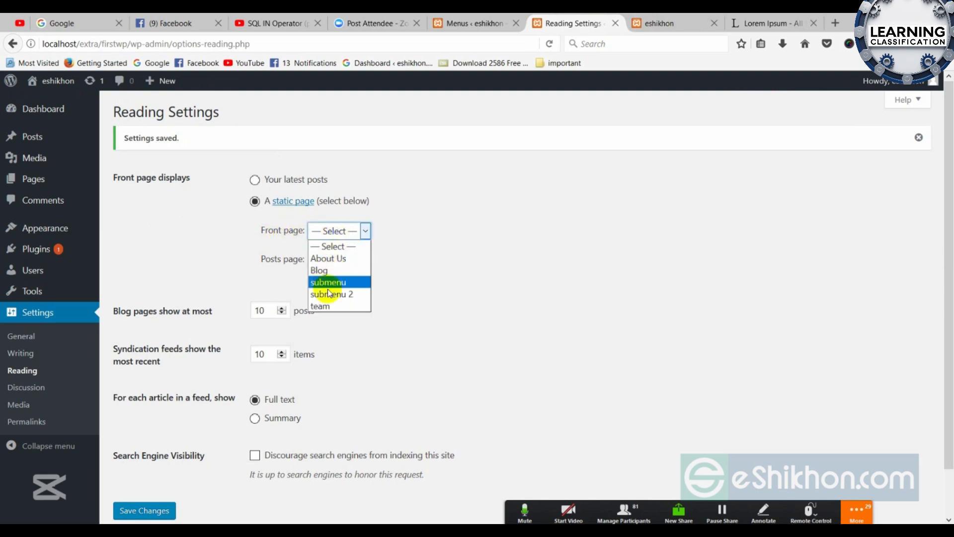
{"action": "left_click", "coordinate": [225, 247]}
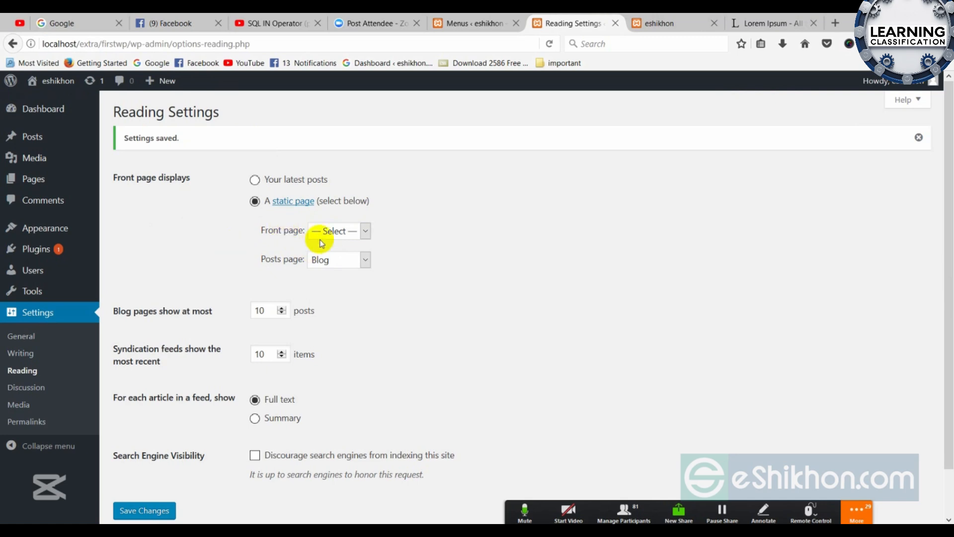
{"action": "left_click", "coordinate": [333, 231]}
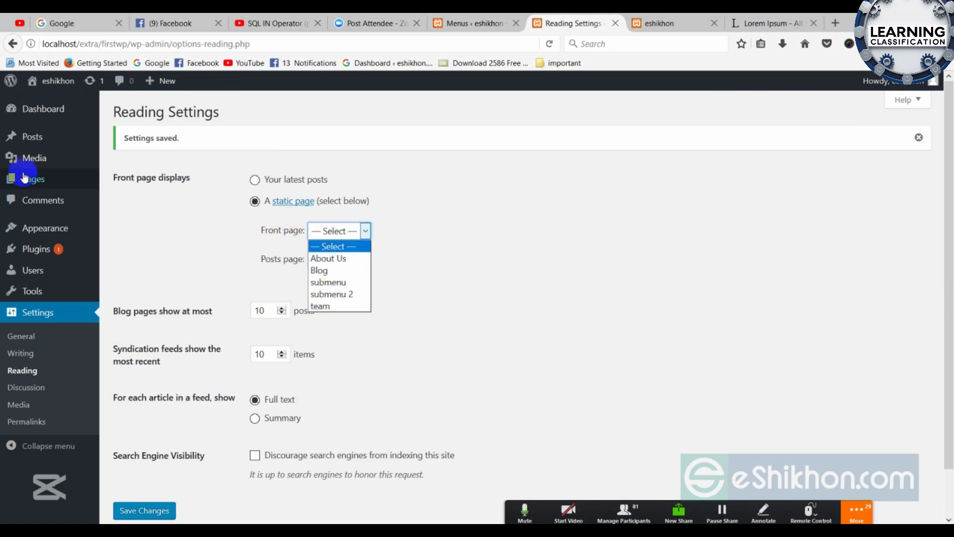
{"action": "left_click", "coordinate": [491, 277]}
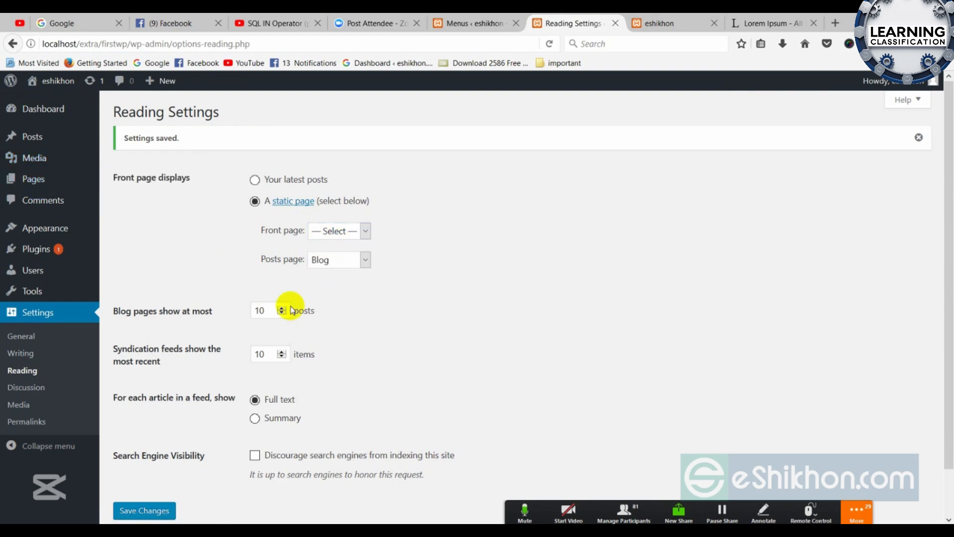
{"action": "left_click", "coordinate": [326, 238]}
{"action": "left_click", "coordinate": [489, 198]}
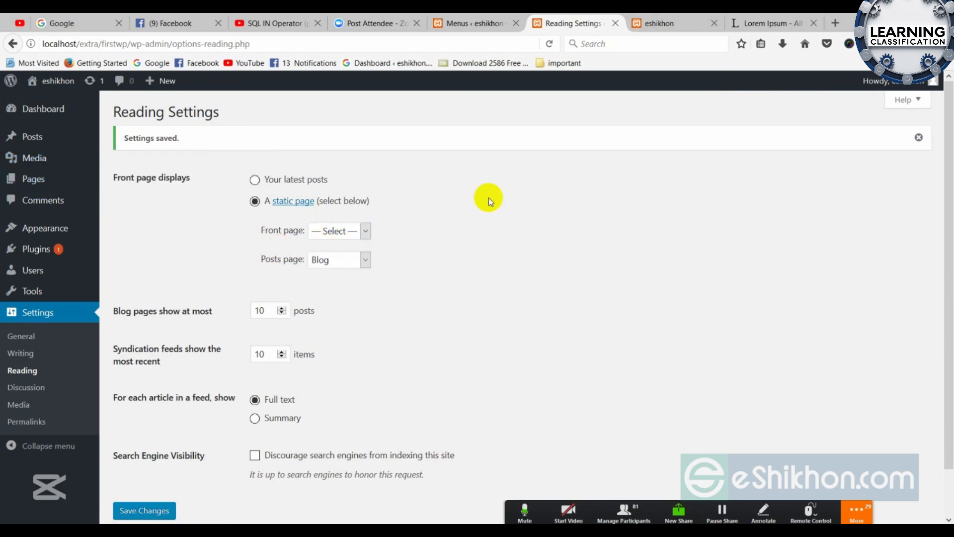
Reload the Reading Settings, choose Home as the static front page, and save the changes
{"action": "right_click", "coordinate": [503, 163]}
{"action": "left_click", "coordinate": [553, 173]}
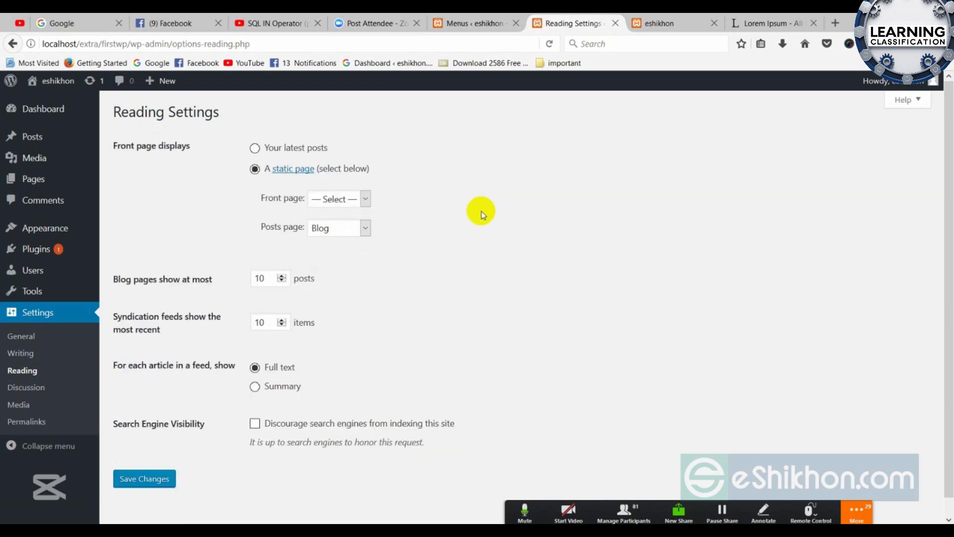
{"action": "left_click", "coordinate": [348, 198]}
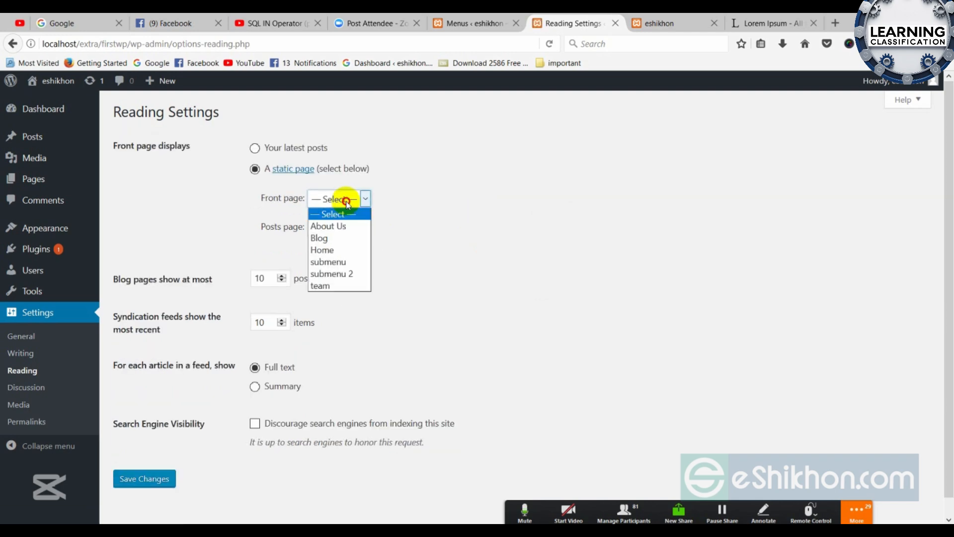
{"action": "left_click", "coordinate": [322, 250]}
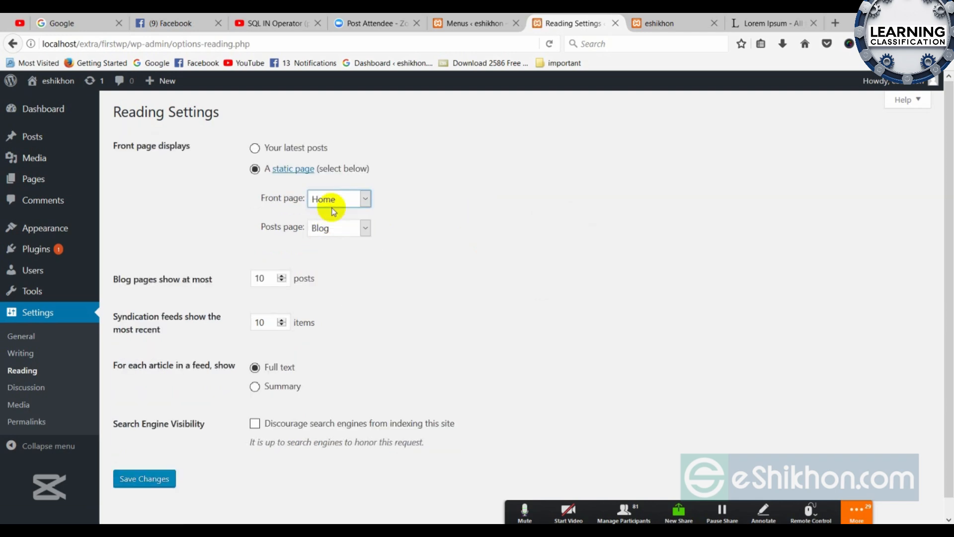
{"action": "left_click", "coordinate": [155, 480]}
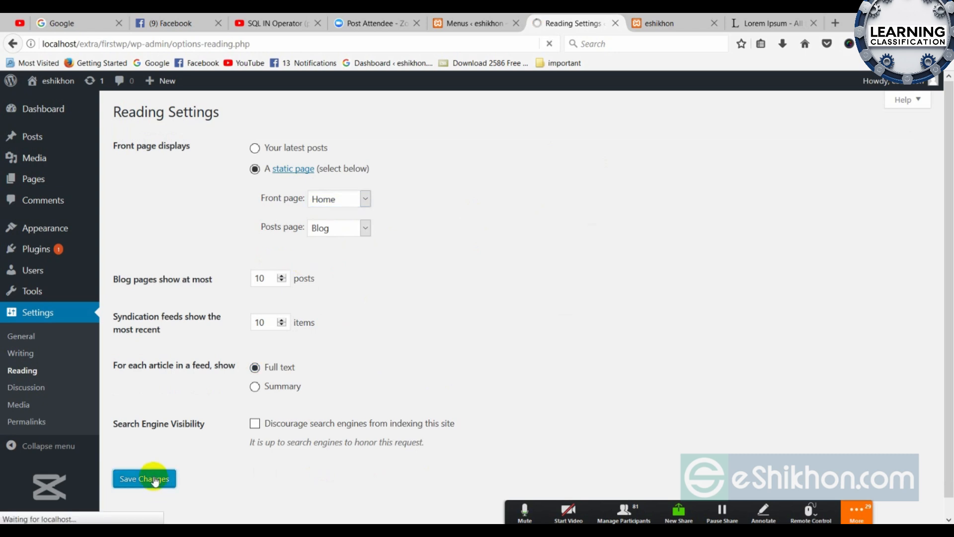
Load the site root address localhost/extra/firstwp/ again and check the front page from header to sidebar widgets
{"action": "left_click", "coordinate": [661, 23]}
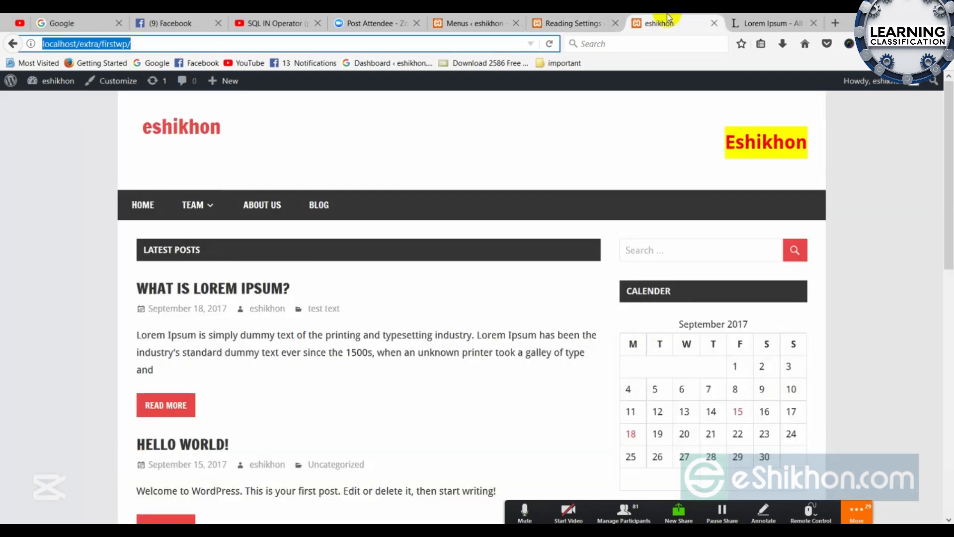
{"action": "left_click", "coordinate": [48, 44]}
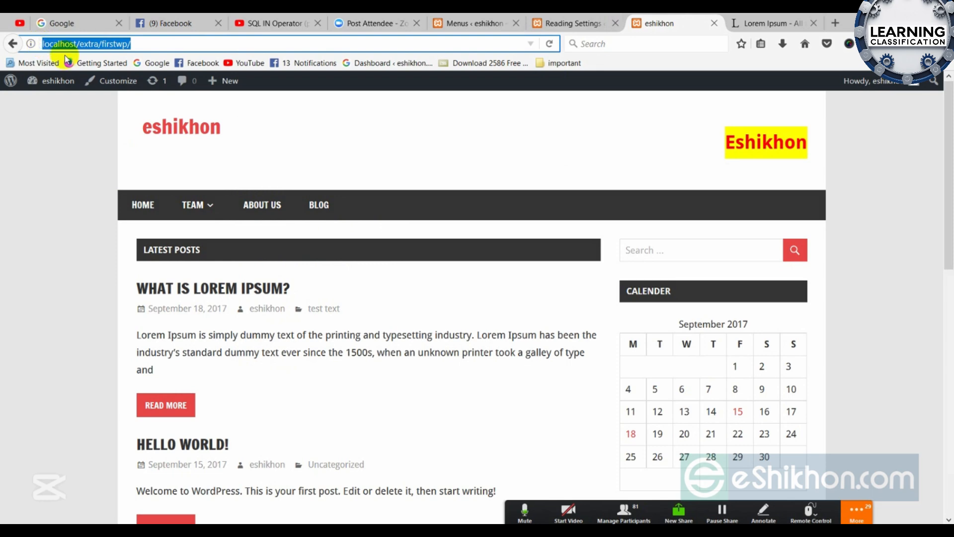
{"action": "key", "text": "Return"}
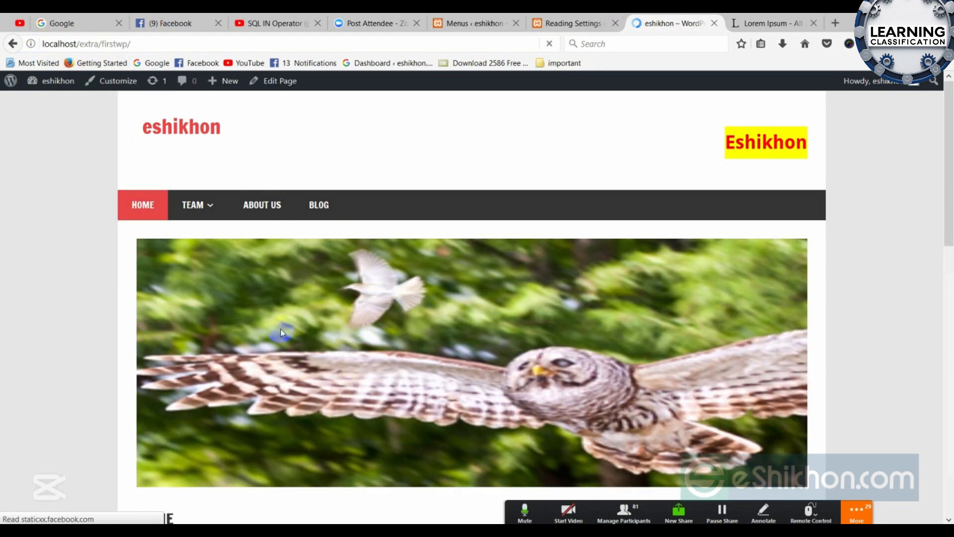
{"action": "scroll", "coordinate": [363, 318], "scroll_direction": "down", "scroll_amount": 1}
{"action": "scroll", "coordinate": [363, 318], "scroll_direction": "down", "scroll_amount": 10}
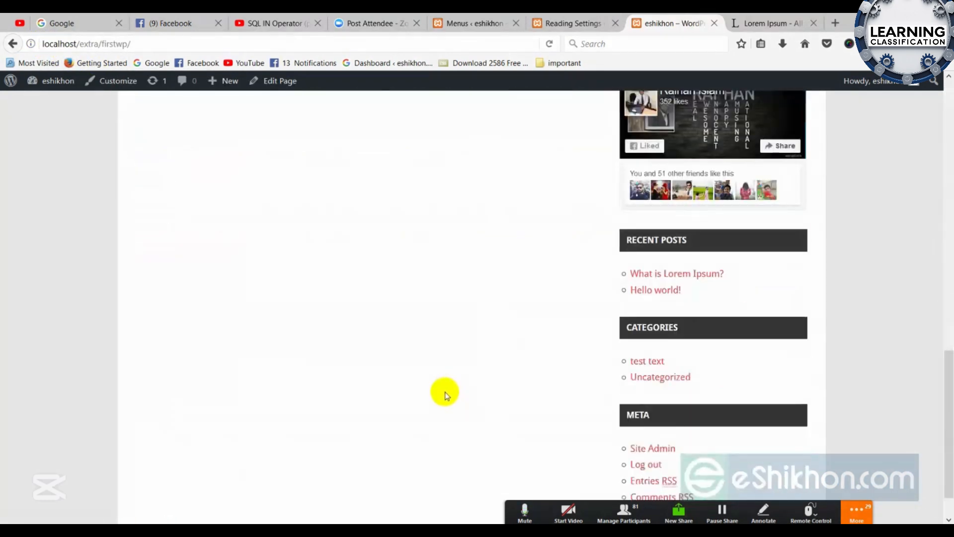
{"action": "scroll", "coordinate": [450, 419], "scroll_direction": "up", "scroll_amount": 10}
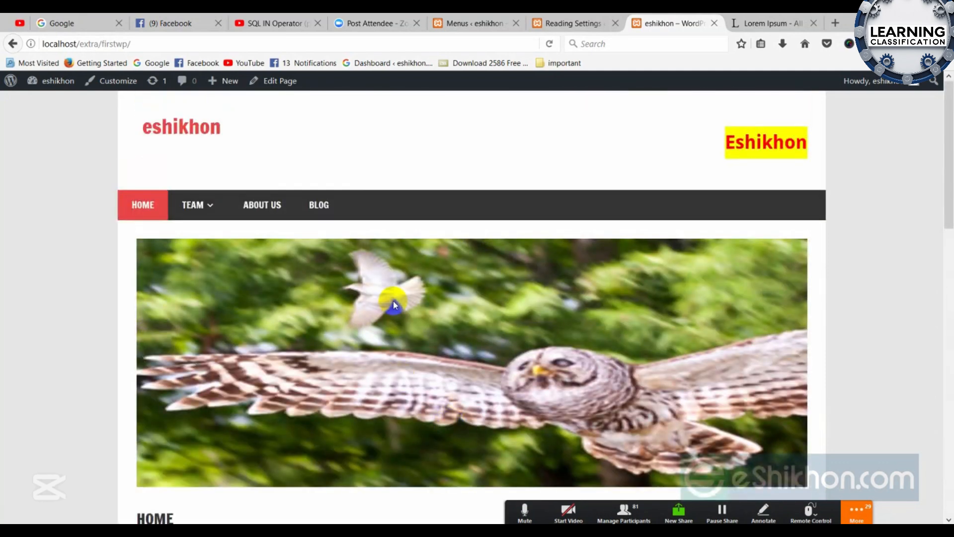
Visit the site's Blog page and open the full "What is Lorem Ipsum?" post from its list
{"action": "left_click", "coordinate": [321, 209]}
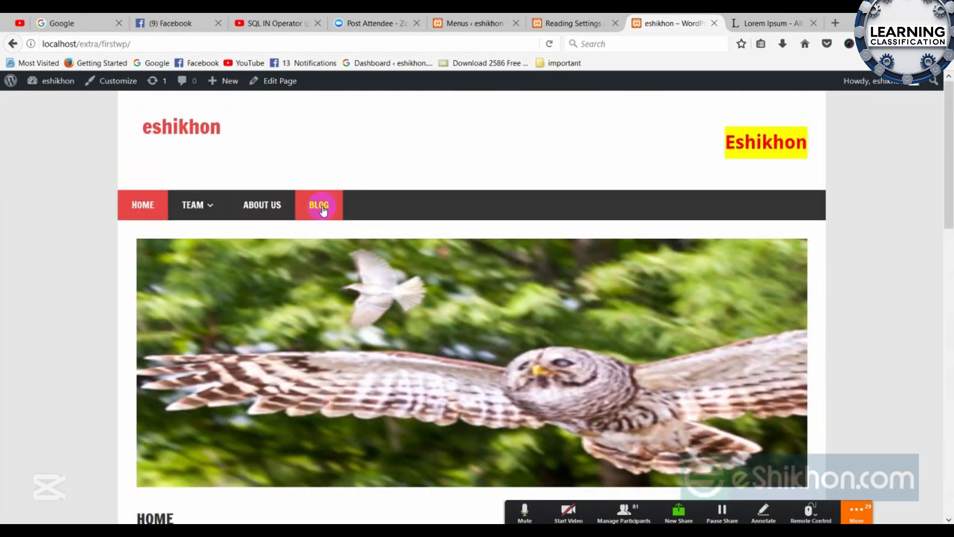
{"action": "scroll", "coordinate": [287, 464], "scroll_direction": "down", "scroll_amount": 2}
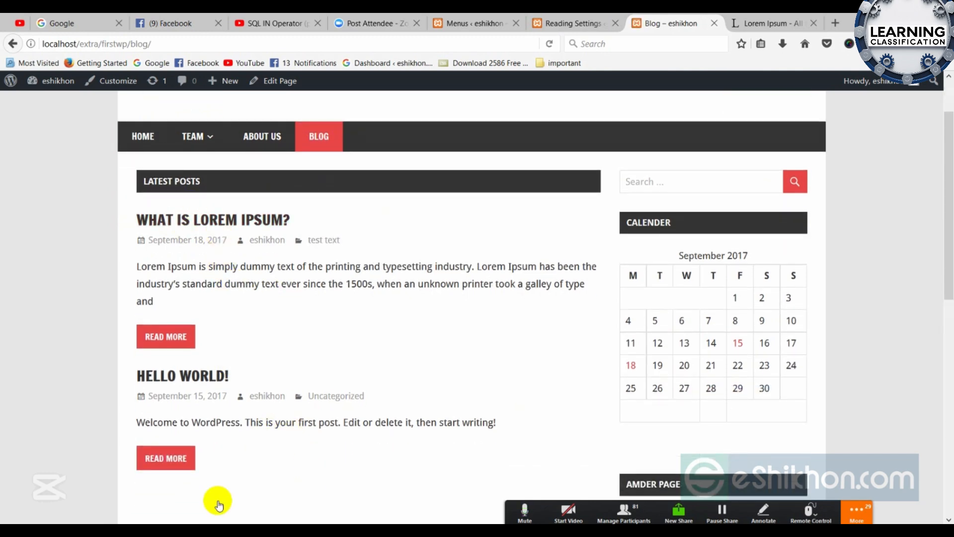
{"action": "left_click", "coordinate": [171, 338]}
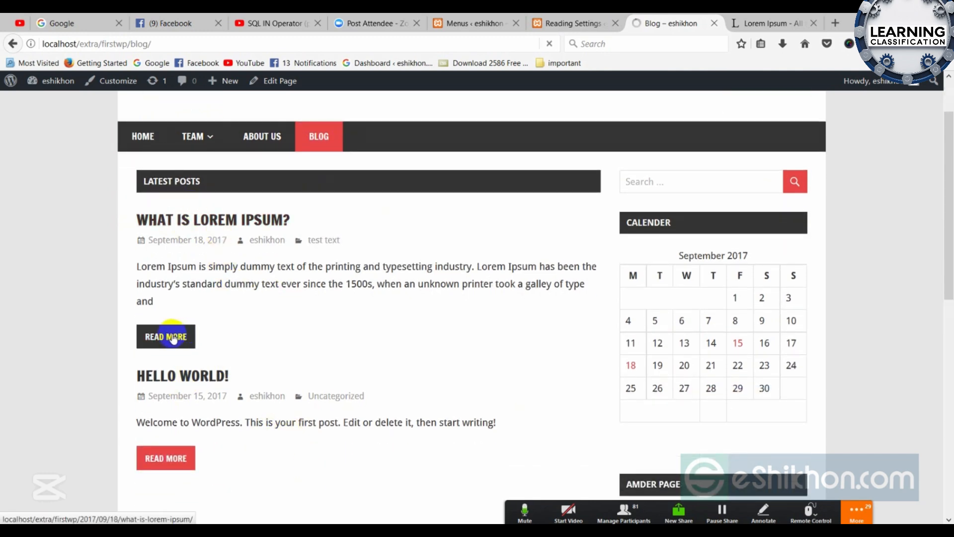
{"action": "scroll", "coordinate": [240, 302], "scroll_direction": "down", "scroll_amount": 1}
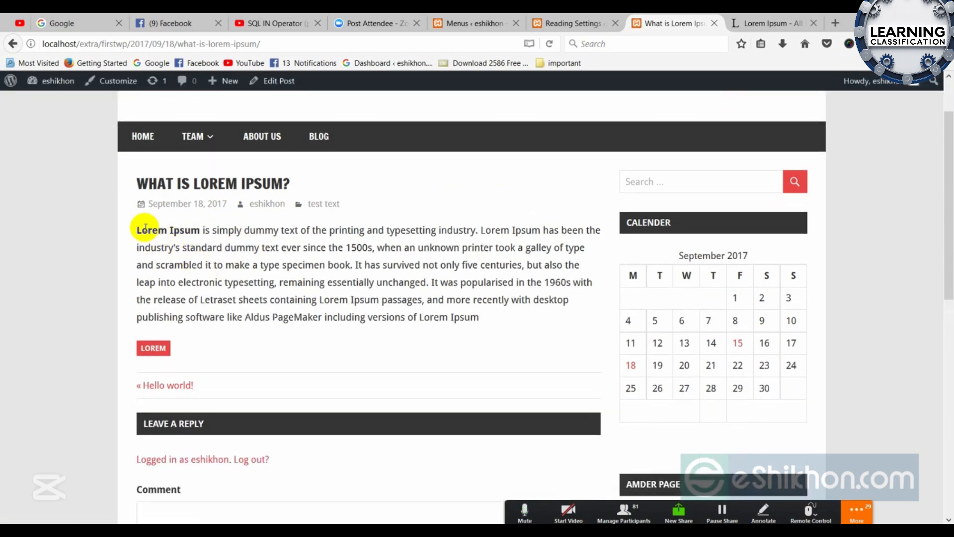
Examine the post's body text and the comment form beneath it
{"action": "left_click_drag", "start_coordinate": [136, 229], "coordinate": [419, 341]}
{"action": "left_click", "coordinate": [294, 326]}
{"action": "scroll", "coordinate": [196, 375], "scroll_direction": "down", "scroll_amount": 1}
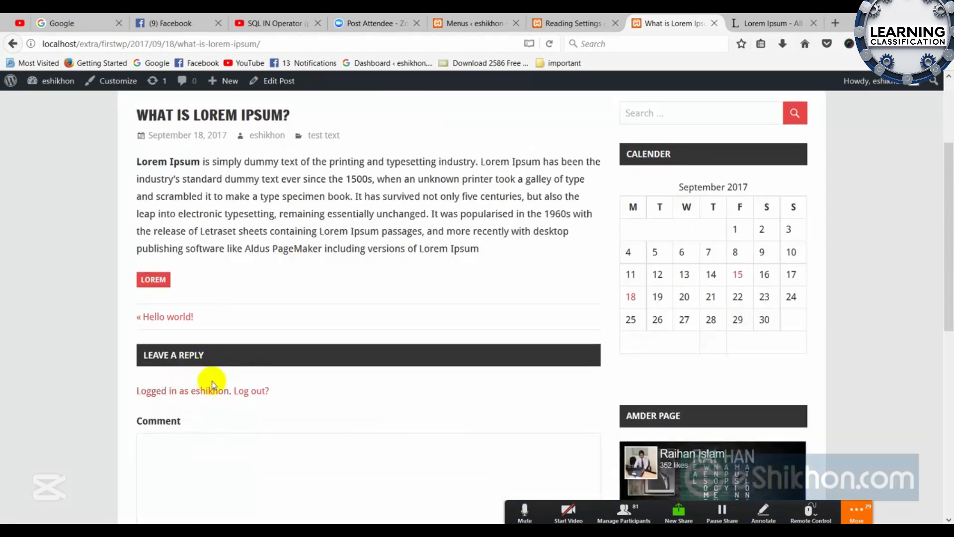
{"action": "left_click", "coordinate": [209, 464]}
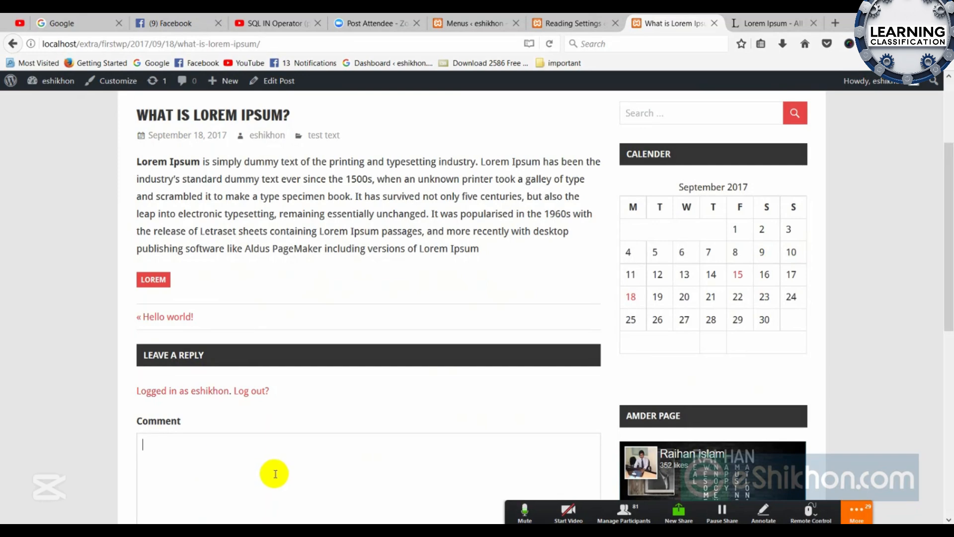
{"action": "scroll", "coordinate": [275, 474], "scroll_direction": "down", "scroll_amount": 3}
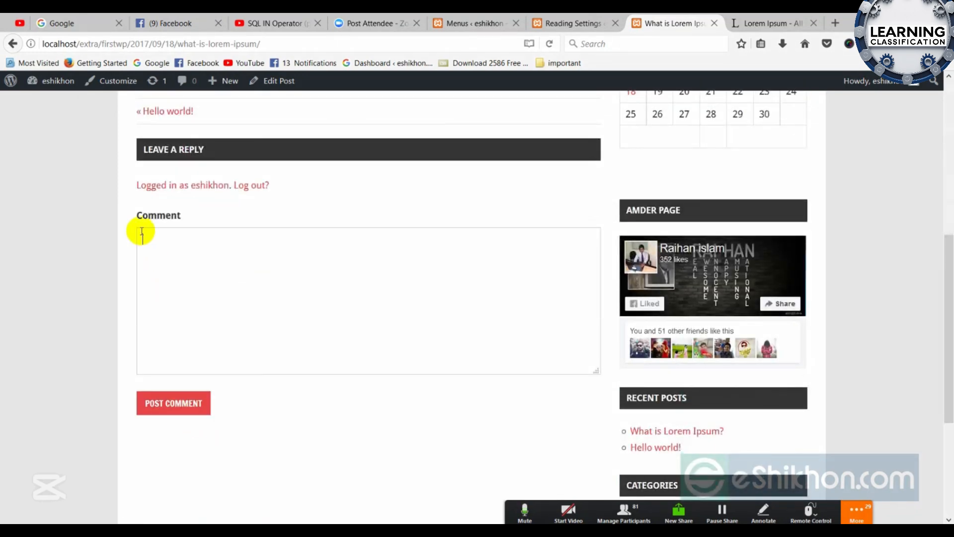
{"action": "scroll", "coordinate": [219, 367], "scroll_direction": "up", "scroll_amount": 3}
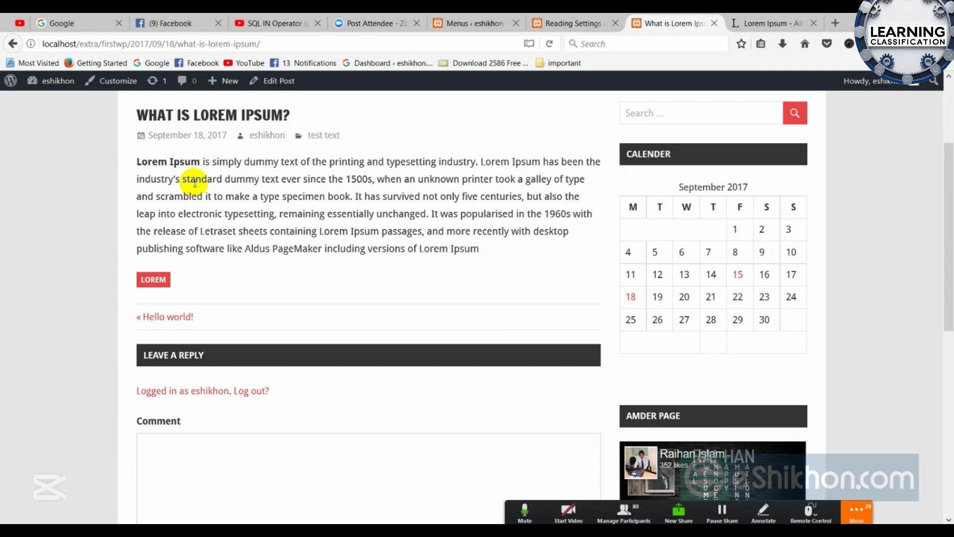
Check the site's front page and go to its admin login at localhost/extra/firstwp/wp-admin
{"action": "scroll", "coordinate": [260, 215], "scroll_direction": "up", "scroll_amount": 2}
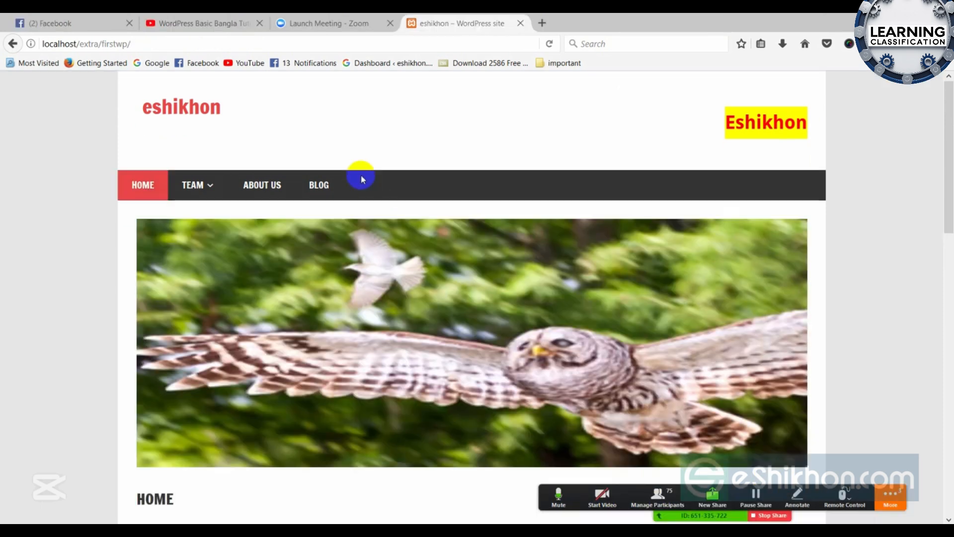
{"action": "scroll", "coordinate": [277, 250], "scroll_direction": "down", "scroll_amount": 3}
{"action": "scroll", "coordinate": [277, 250], "scroll_direction": "up", "scroll_amount": 3}
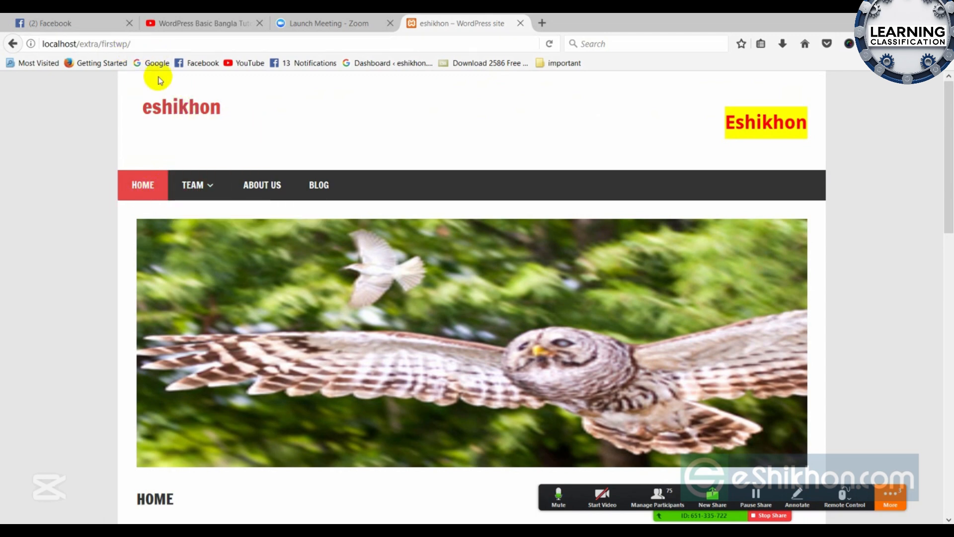
{"action": "left_click", "coordinate": [140, 48]}
{"action": "left_click", "coordinate": [160, 48]}
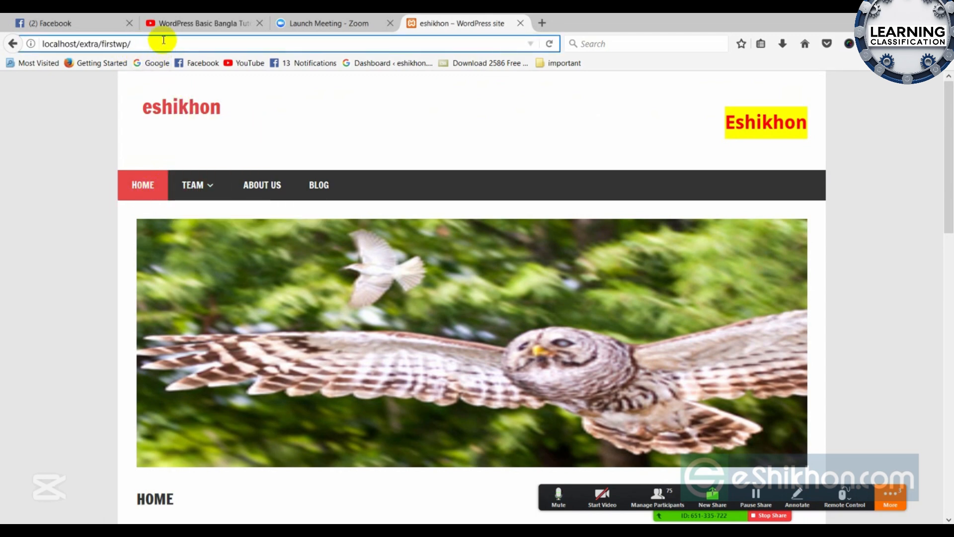
{"action": "type", "text": "wp-admin"}
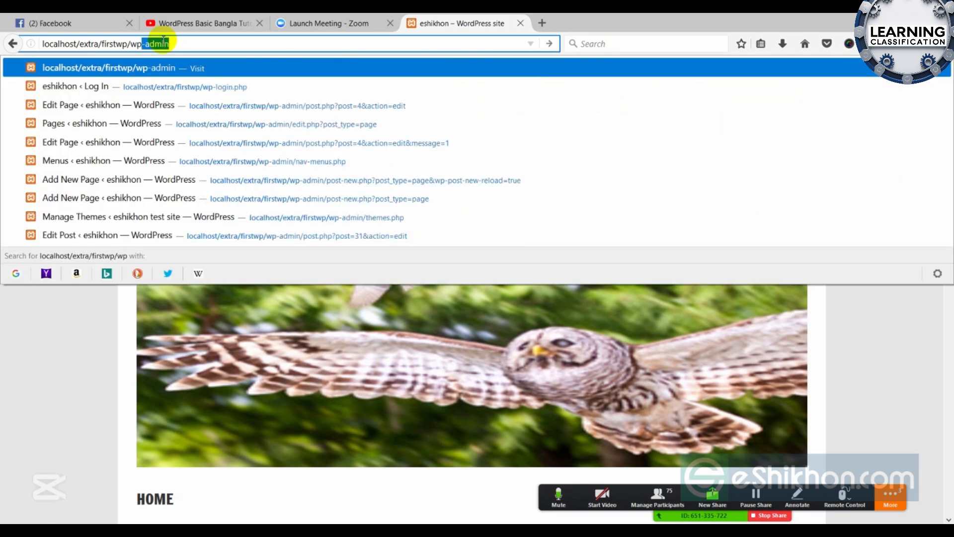
{"action": "key", "text": "Return"}
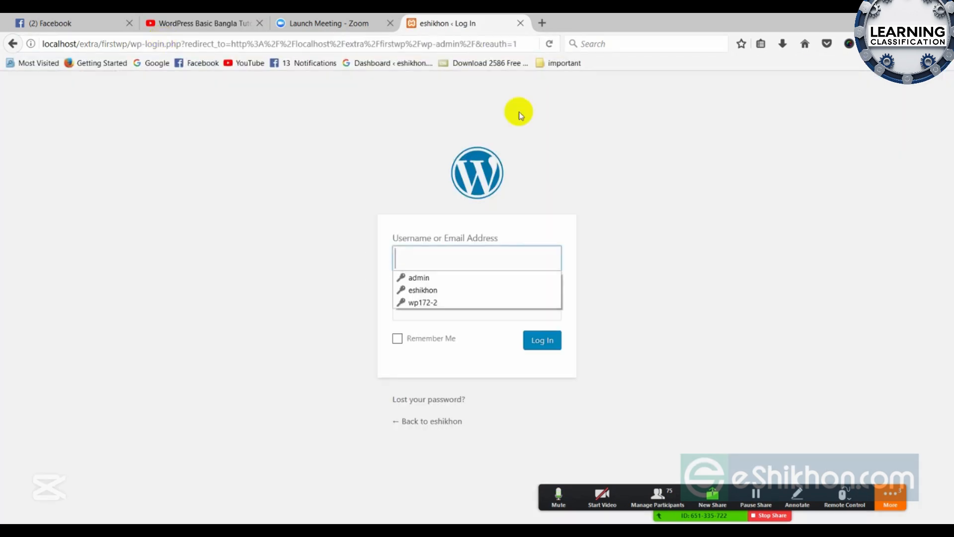
{"action": "left_click", "coordinate": [365, 233]}
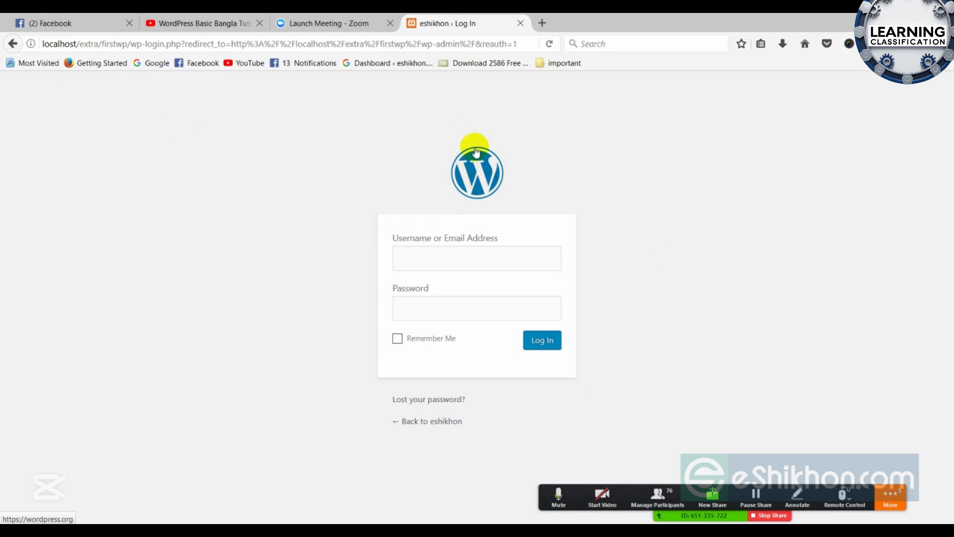
{"action": "left_click", "coordinate": [403, 246]}
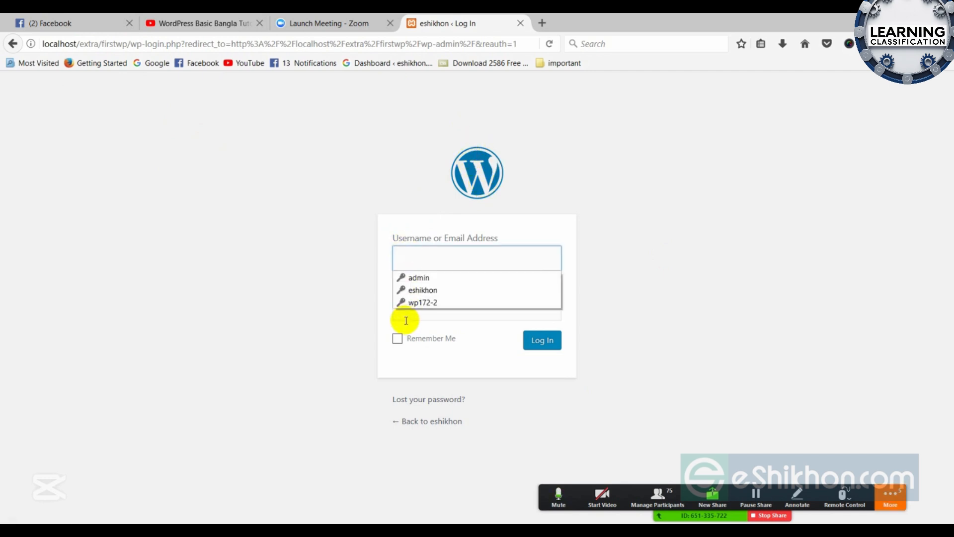
{"action": "left_click", "coordinate": [406, 313]}
{"action": "left_click_drag", "start_coordinate": [389, 240], "coordinate": [500, 240]}
{"action": "left_click", "coordinate": [517, 236]}
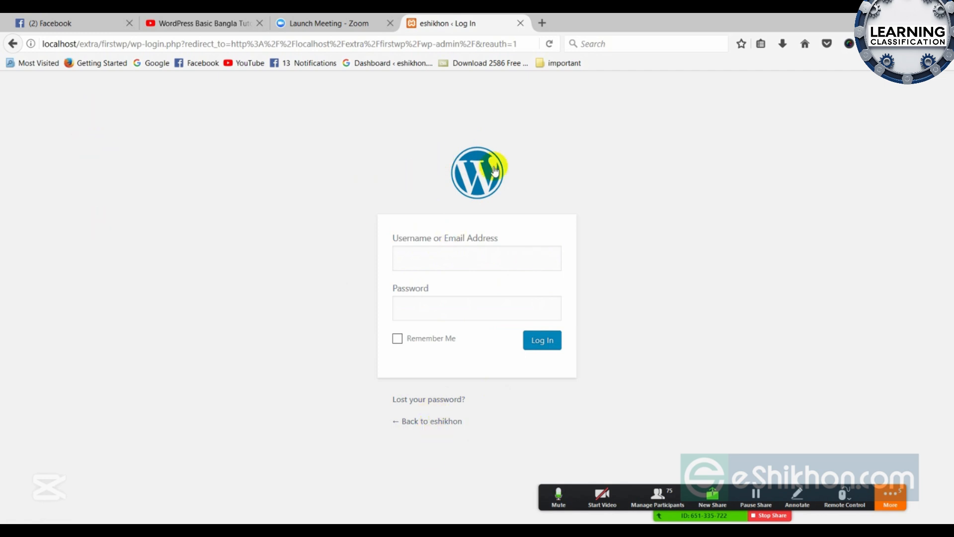
{"action": "key", "text": "Print"}
{"action": "left_click_drag", "start_coordinate": [341, 140], "coordinate": [610, 455]}
{"action": "left_click", "coordinate": [664, 373]}
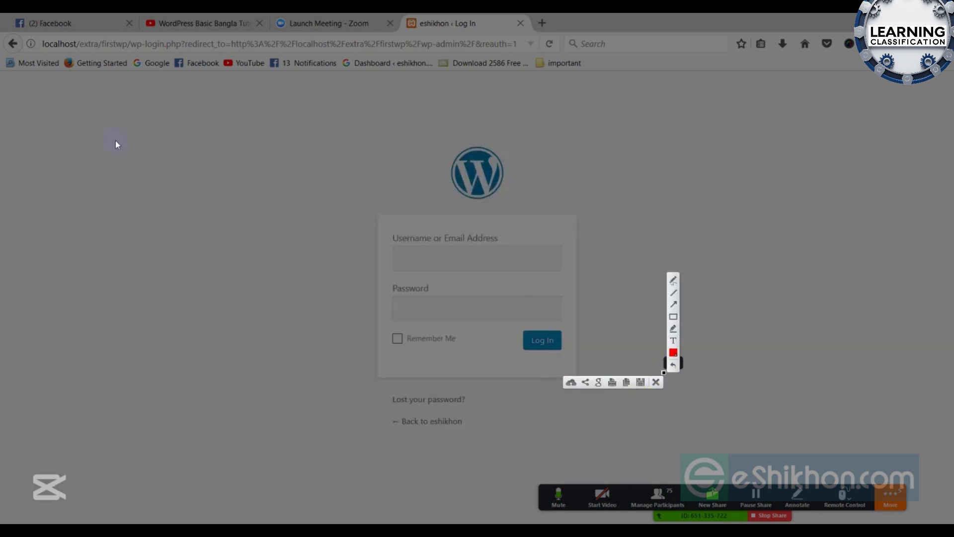
{"action": "left_click", "coordinate": [656, 383]}
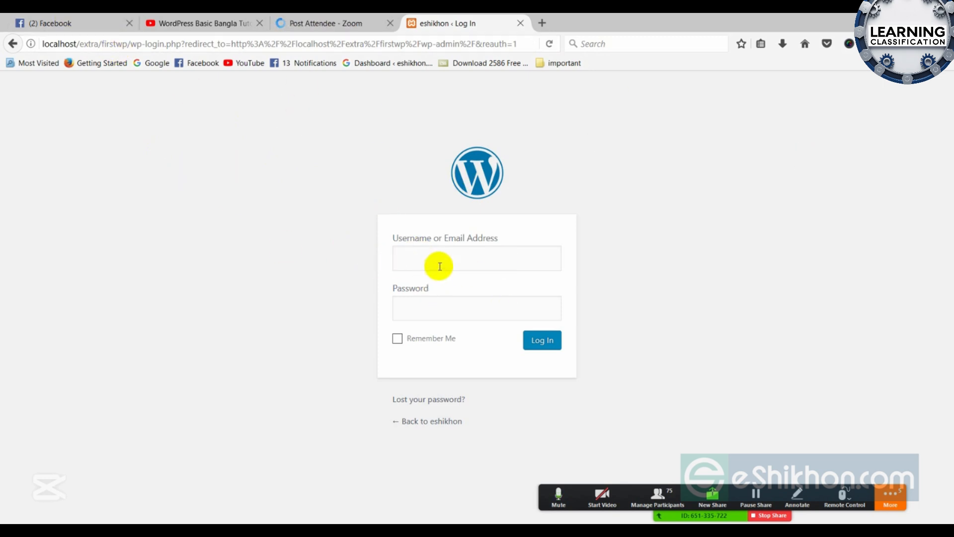
Log in to WordPress with the saved eshikhon username and its account password
{"action": "left_click", "coordinate": [421, 259]}
{"action": "left_click", "coordinate": [423, 289]}
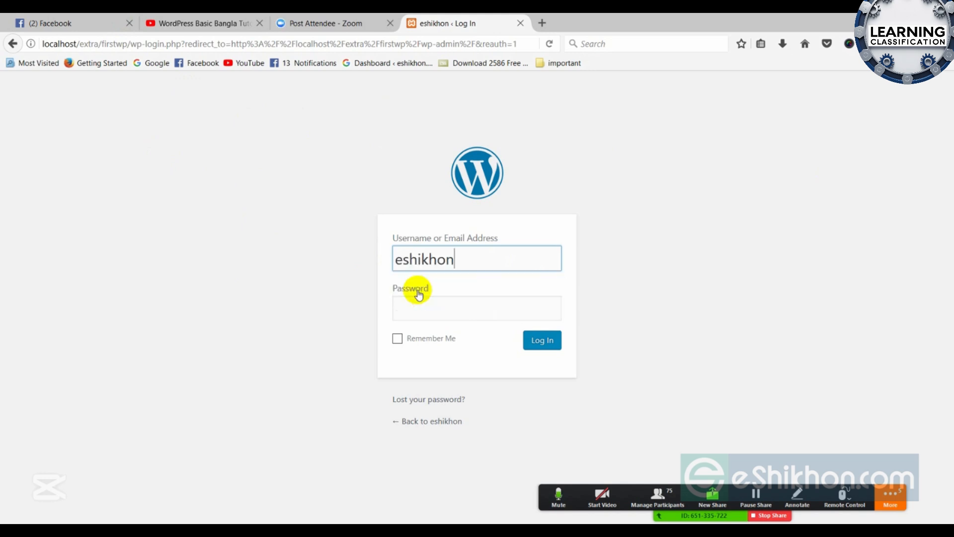
{"action": "left_click", "coordinate": [542, 343]}
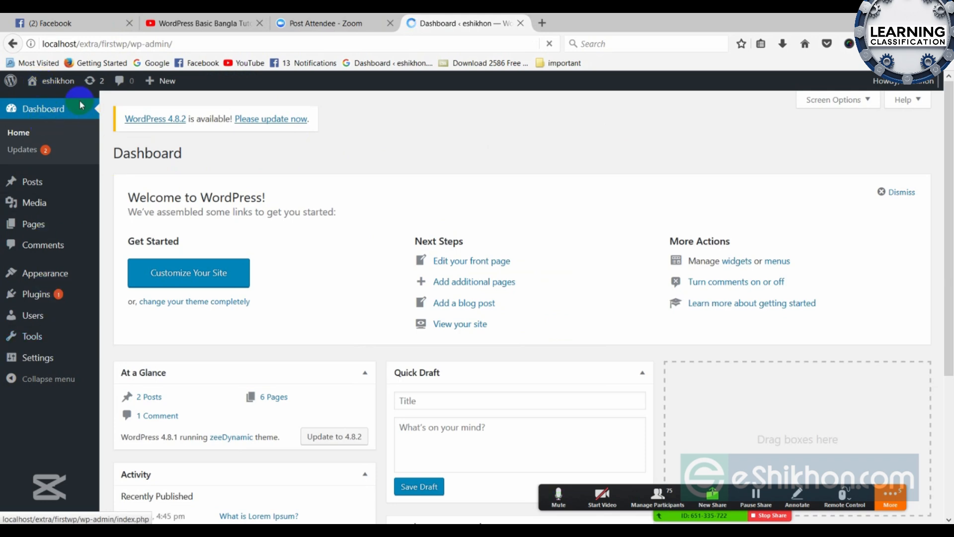
Visit the live site in a new browser tab, look over the Home page, and dismiss the Facebook notification
{"action": "mouse_move", "coordinate": [59, 85]}
{"action": "right_click", "coordinate": [48, 108]}
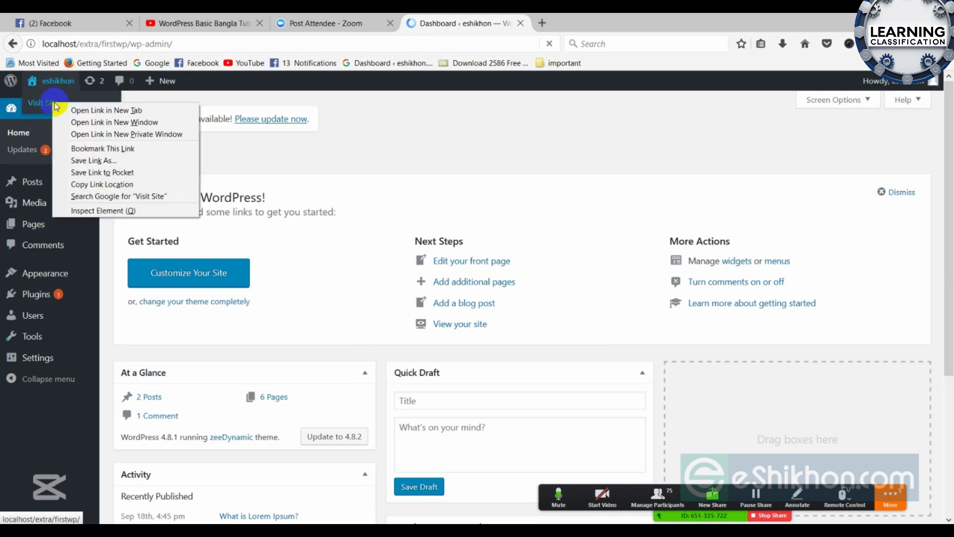
{"action": "left_click", "coordinate": [114, 105]}
{"action": "left_click", "coordinate": [576, 22]}
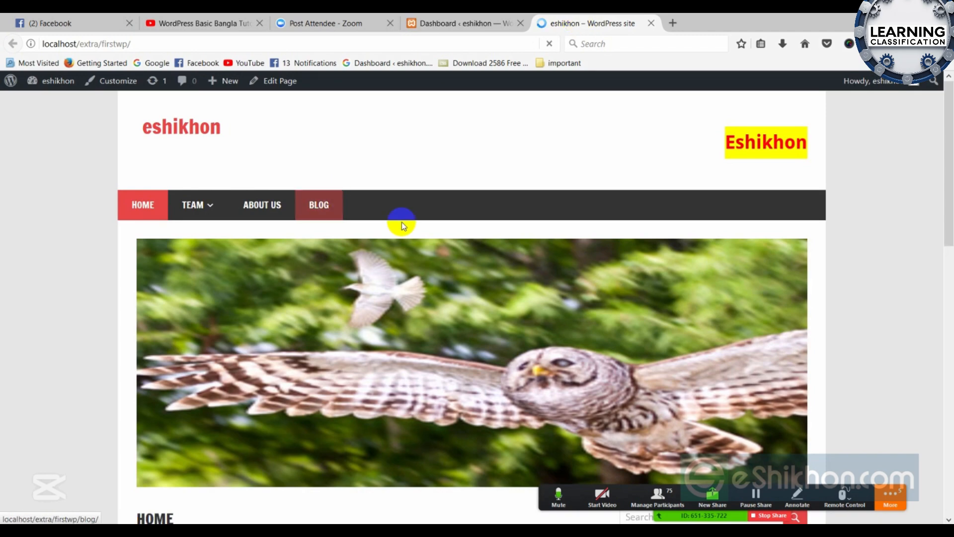
{"action": "scroll", "coordinate": [400, 219], "scroll_direction": "down", "scroll_amount": 10}
{"action": "scroll", "coordinate": [388, 158], "scroll_direction": "up", "scroll_amount": 6}
{"action": "scroll", "coordinate": [388, 169], "scroll_direction": "up", "scroll_amount": 5}
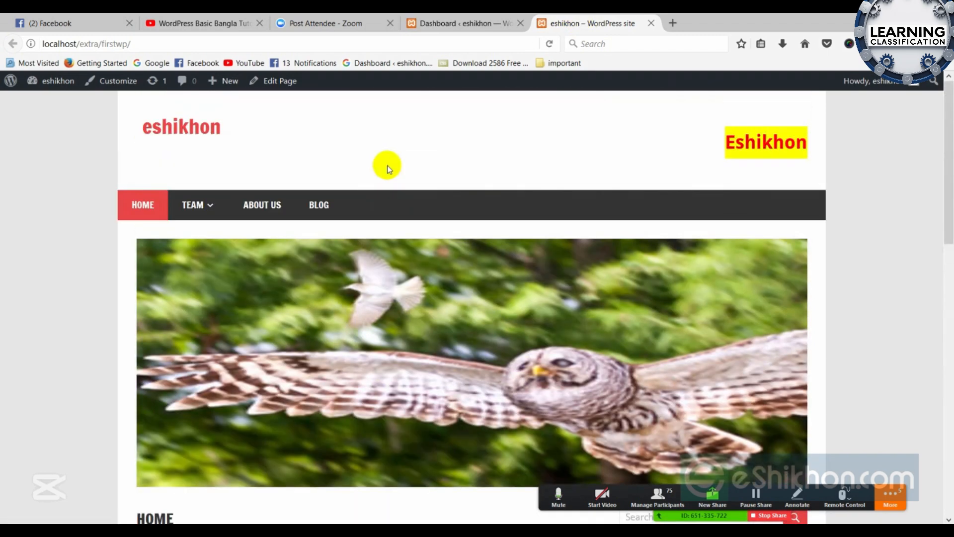
{"action": "scroll", "coordinate": [377, 282], "scroll_direction": "down", "scroll_amount": 2}
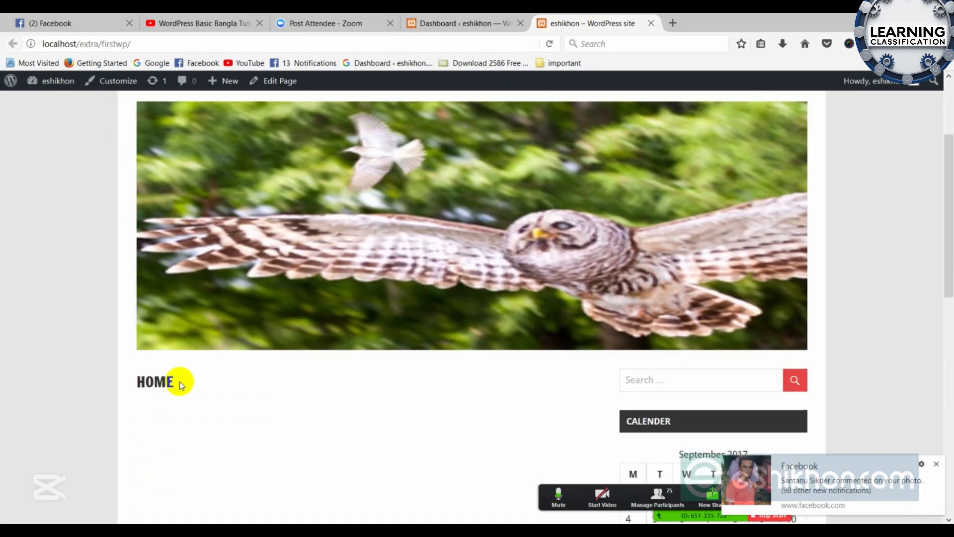
{"action": "left_click", "coordinate": [937, 464]}
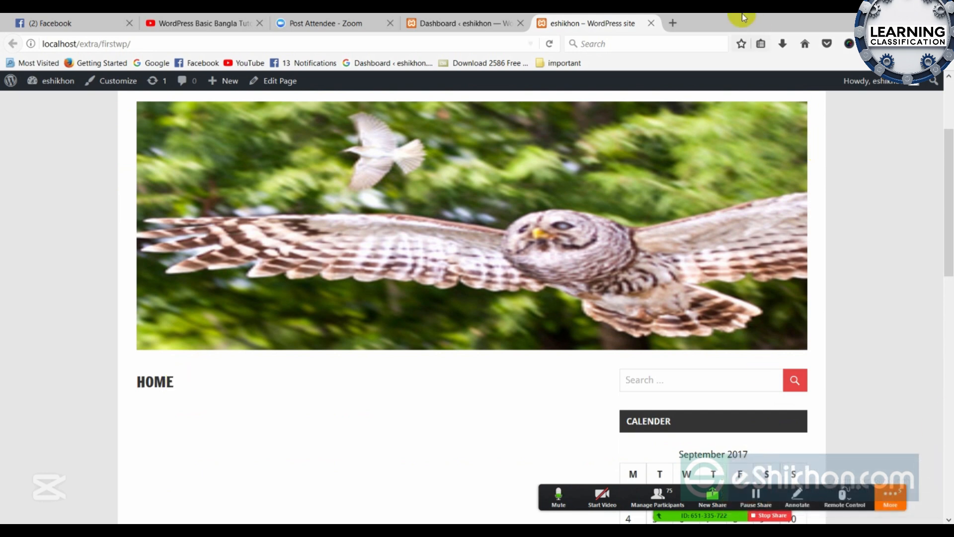
Search Google for "lorem ipsum" in a new browser tab and open the lipsum.com result
{"action": "left_click", "coordinate": [673, 27]}
{"action": "left_click", "coordinate": [589, 44]}
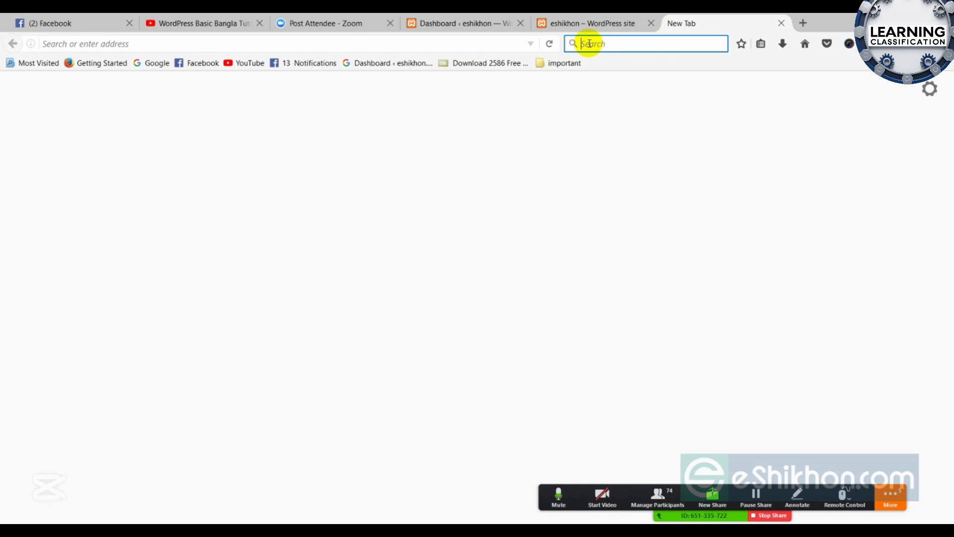
{"action": "type", "text": "lore"}
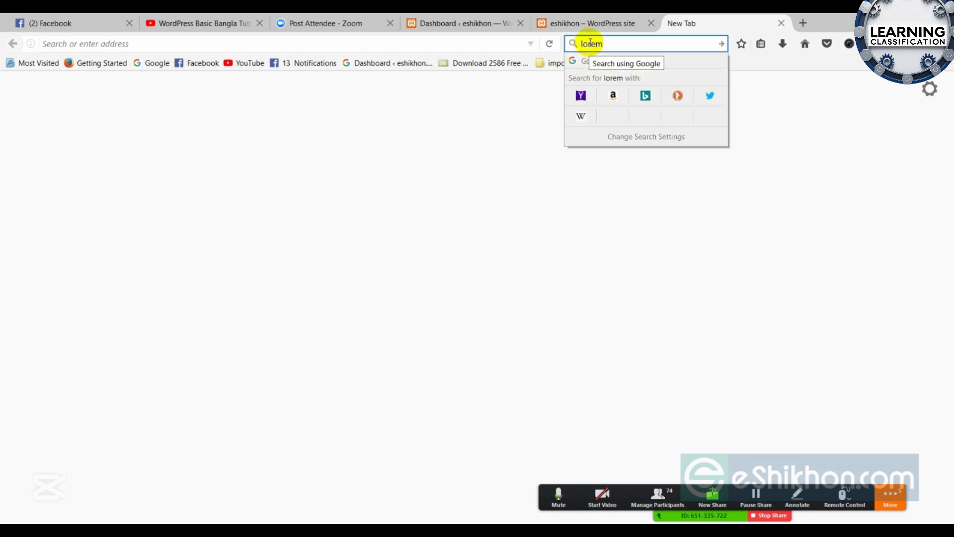
{"action": "type", "text": "m"}
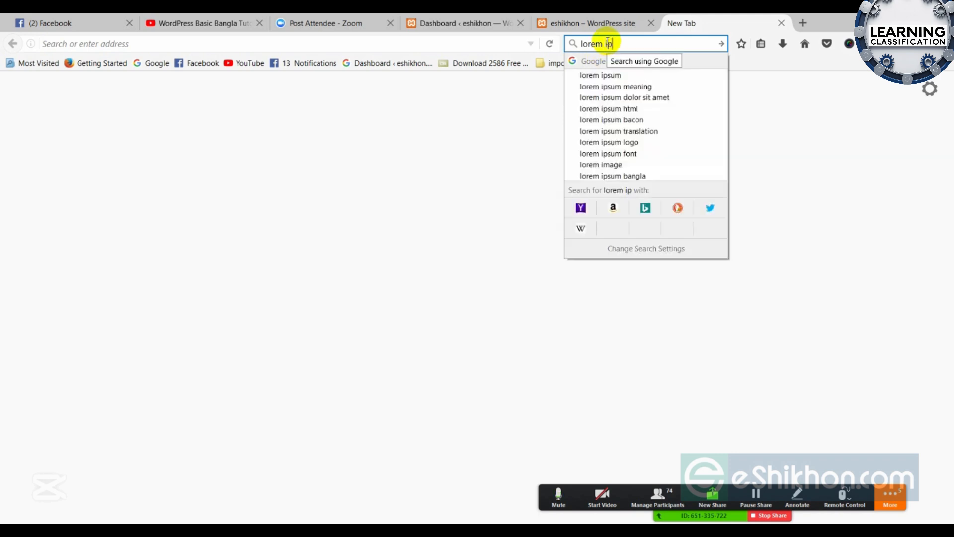
{"action": "left_click", "coordinate": [599, 74]}
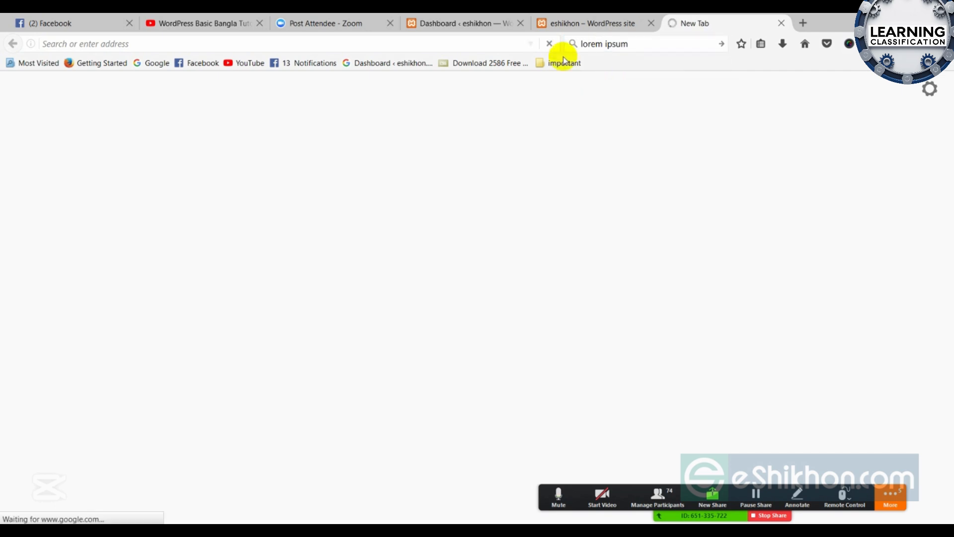
{"action": "left_click", "coordinate": [482, 22]}
{"action": "left_click", "coordinate": [622, 18]}
{"action": "scroll", "coordinate": [190, 335], "scroll_direction": "down", "scroll_amount": 3}
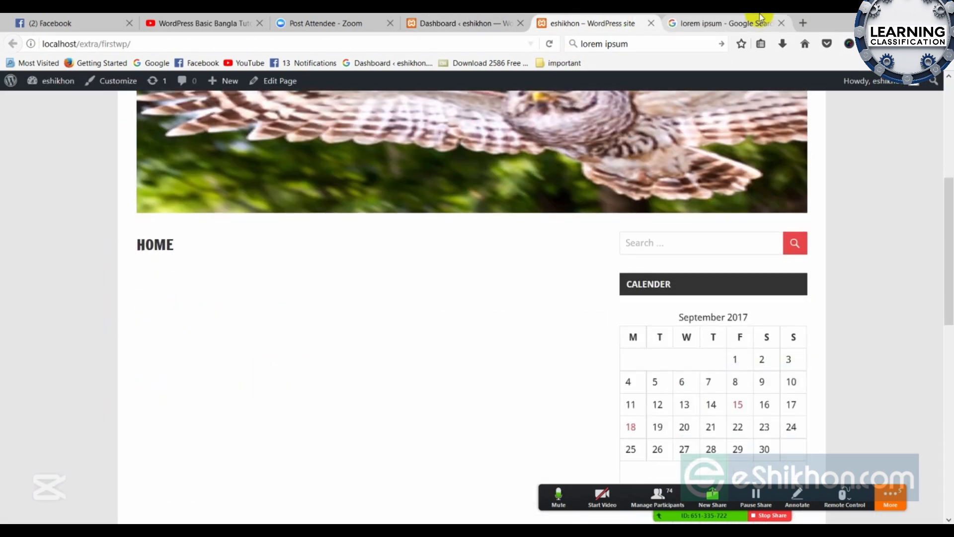
{"action": "left_click", "coordinate": [726, 22]}
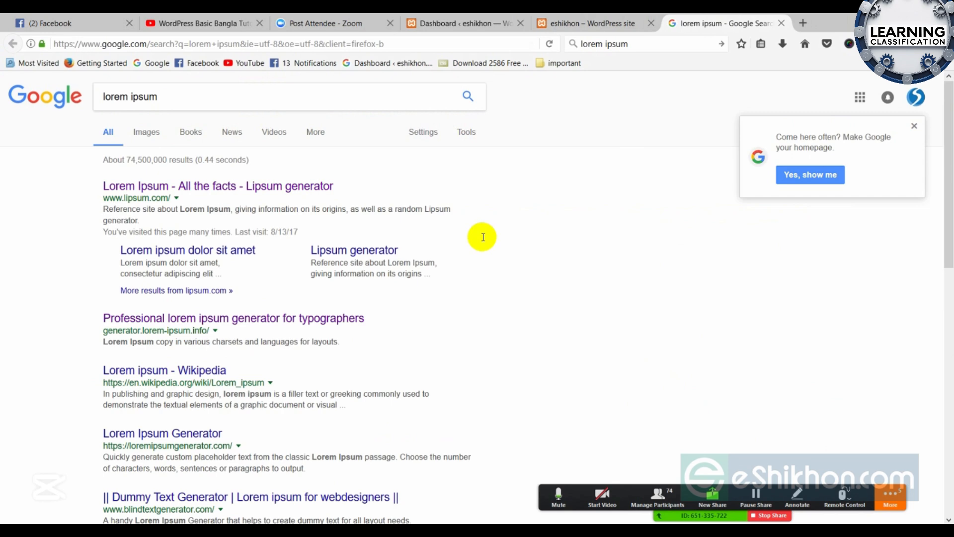
{"action": "left_click", "coordinate": [181, 187]}
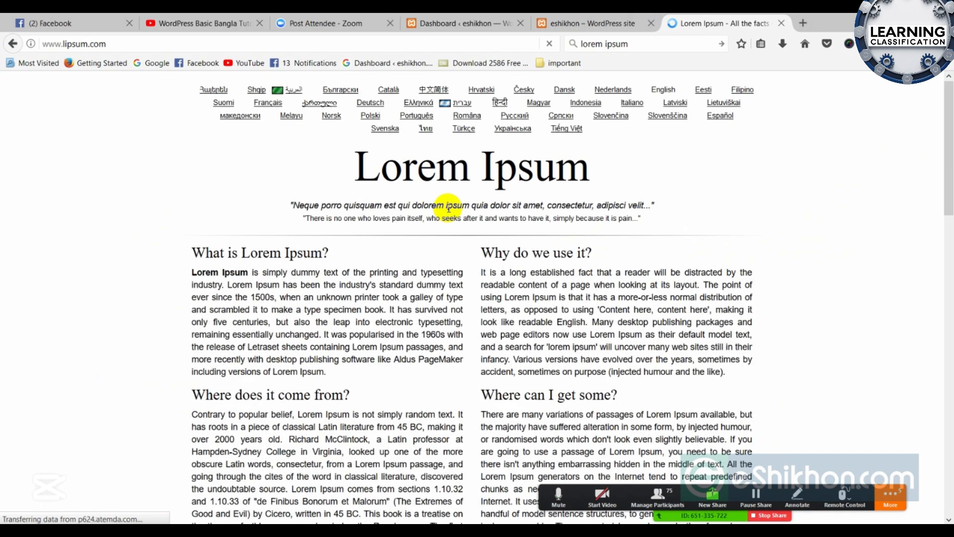
Select both body paragraphs beneath the "Where does it come from?" heading on lipsum.com
{"action": "scroll", "coordinate": [437, 209], "scroll_direction": "down", "scroll_amount": 6}
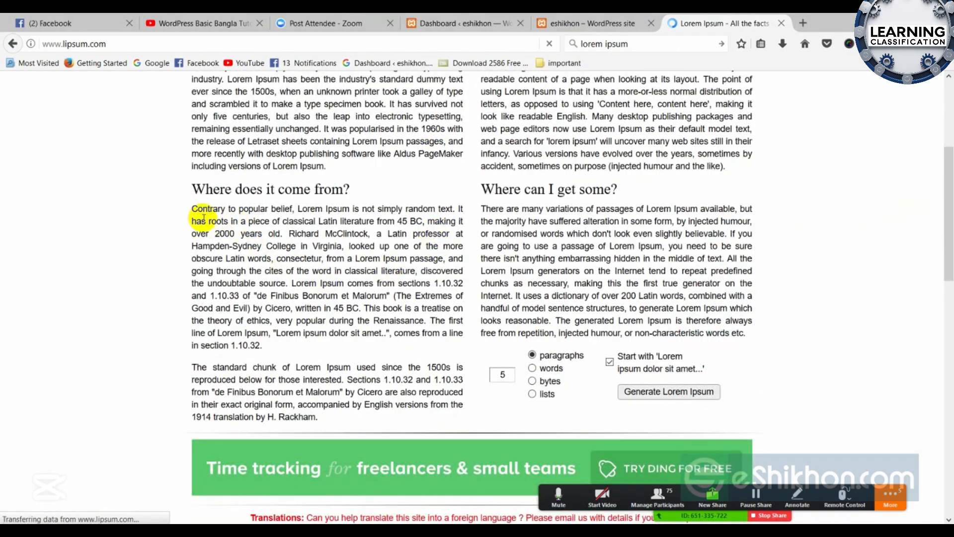
{"action": "left_click_drag", "start_coordinate": [193, 212], "coordinate": [251, 248]}
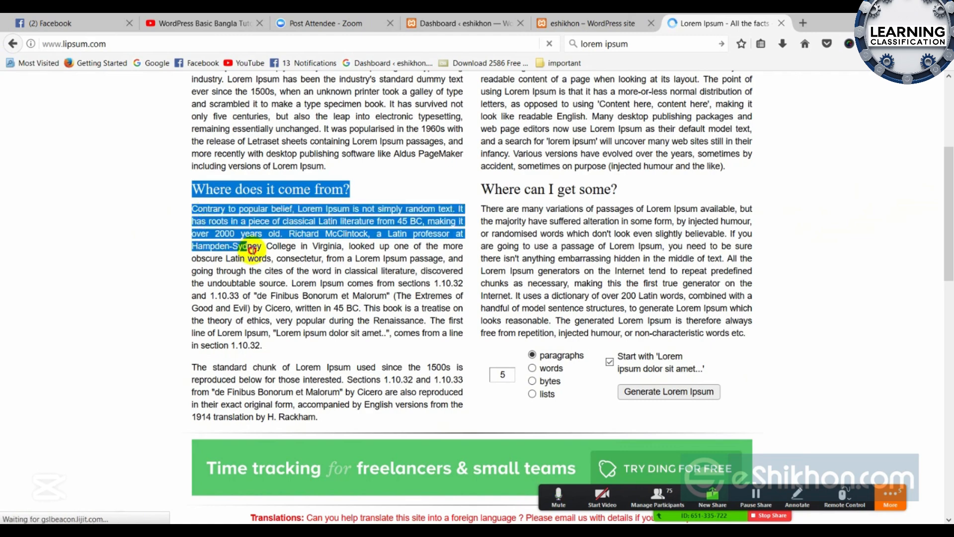
{"action": "left_click", "coordinate": [320, 128]}
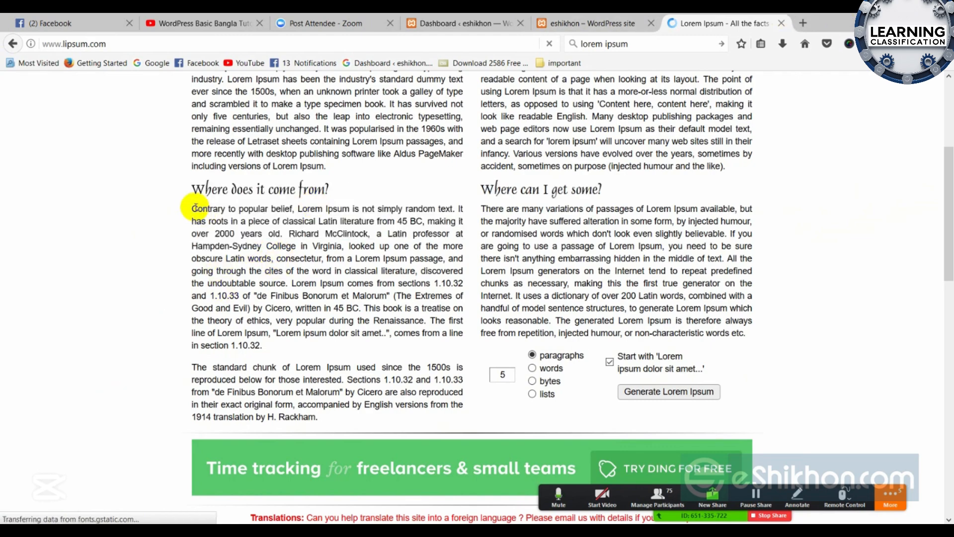
{"action": "left_click_drag", "start_coordinate": [192, 209], "coordinate": [404, 428]}
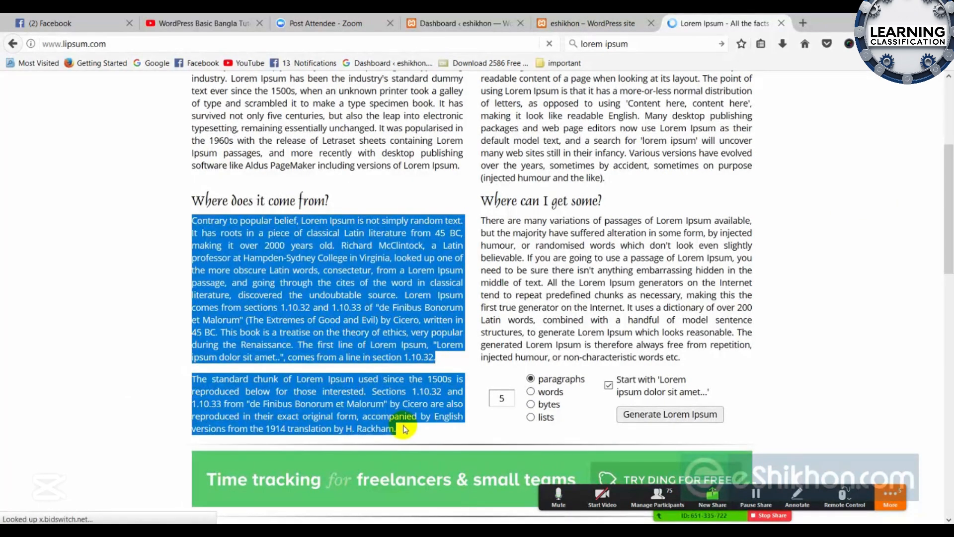
Check the site's Home page again, return to the WordPress Dashboard, and reveal the Posts options
{"action": "left_click", "coordinate": [592, 24]}
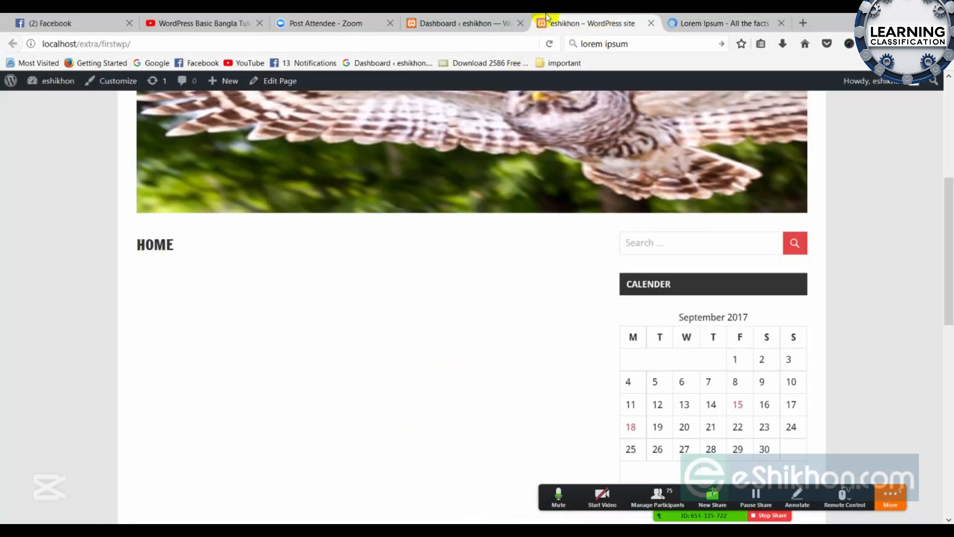
{"action": "left_click", "coordinate": [477, 21]}
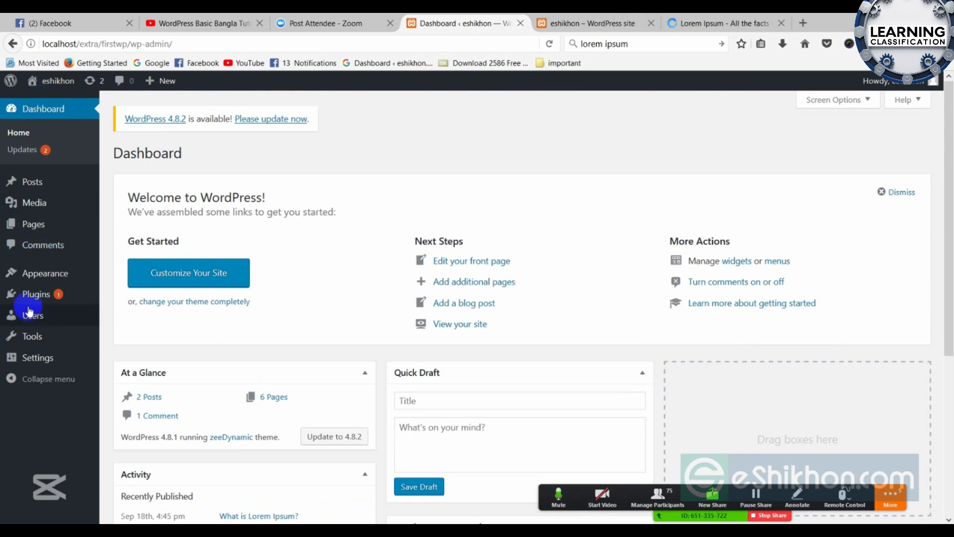
{"action": "left_click", "coordinate": [28, 150]}
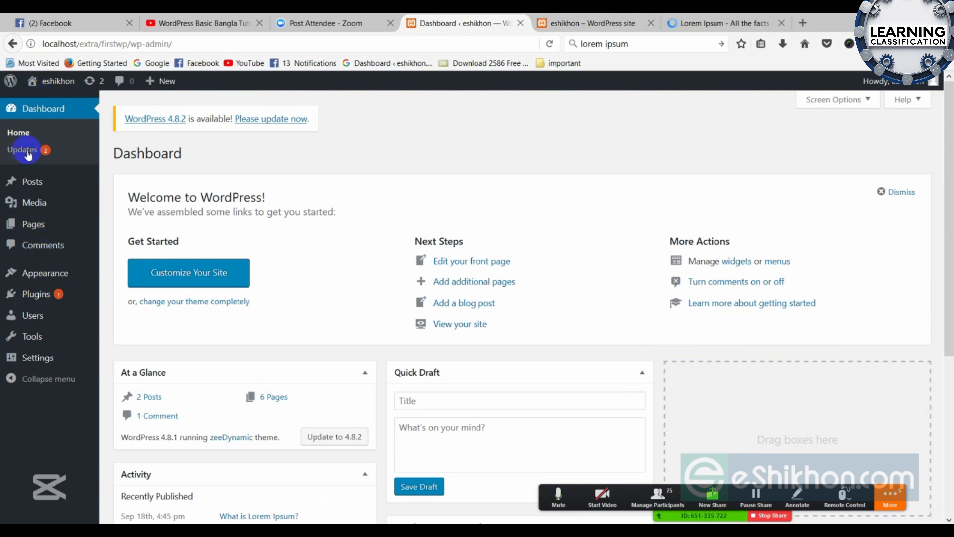
{"action": "left_click", "coordinate": [599, 22]}
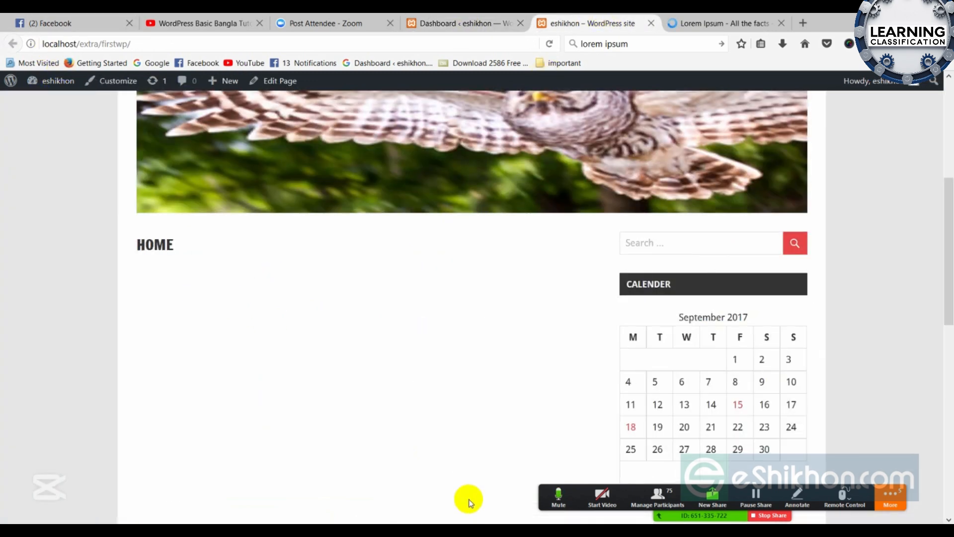
{"action": "left_click", "coordinate": [485, 24]}
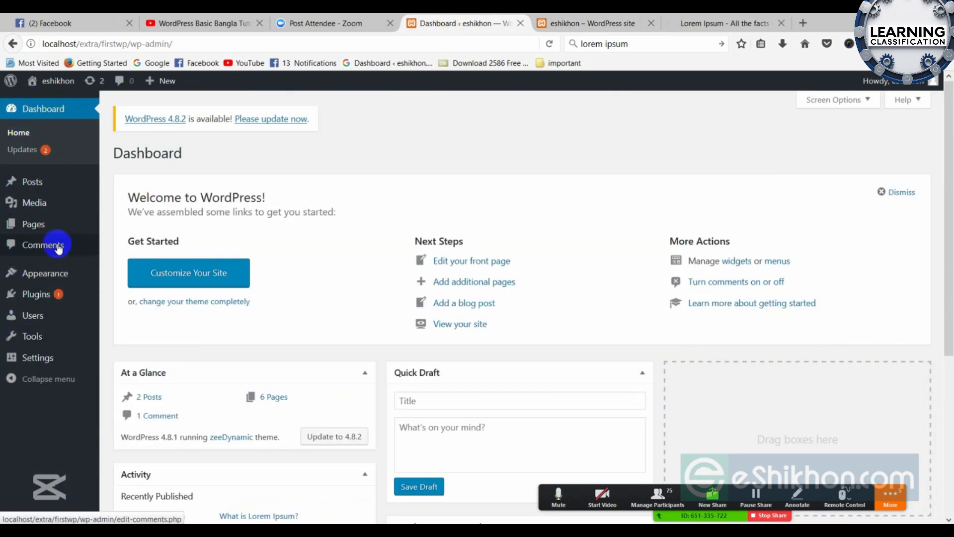
{"action": "mouse_move", "coordinate": [23, 193]}
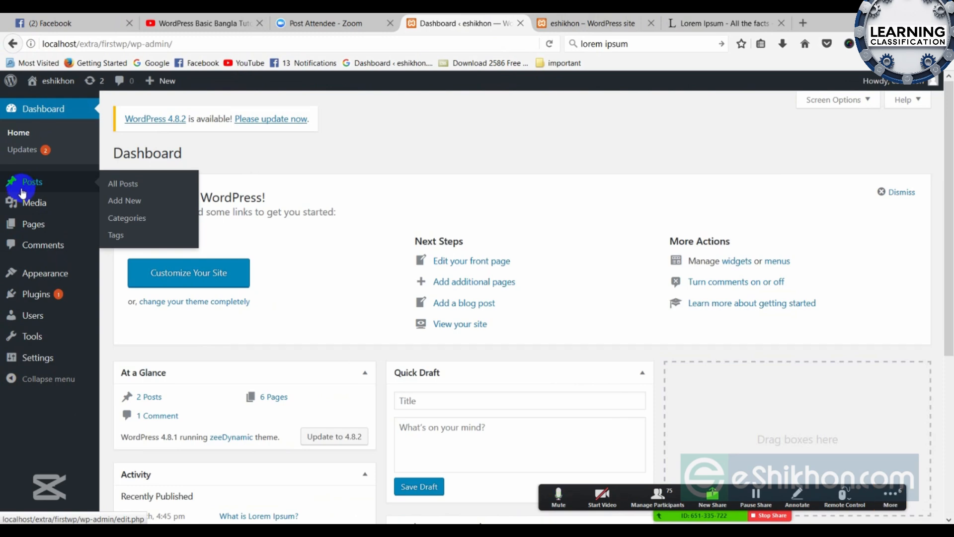
Open the Zoom group chat, read the participants' latest messages, and put the chat window away
{"action": "left_click", "coordinate": [889, 495]}
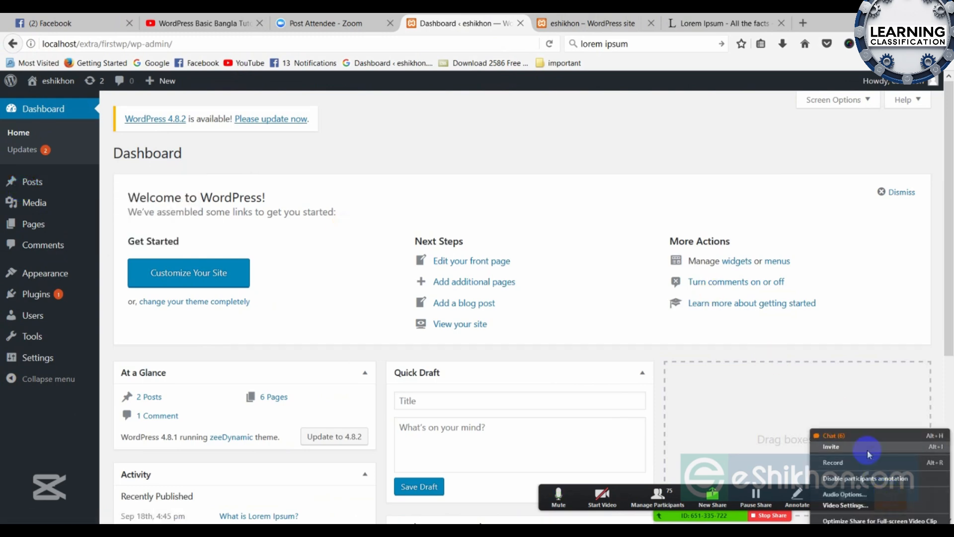
{"action": "left_click", "coordinate": [850, 437]}
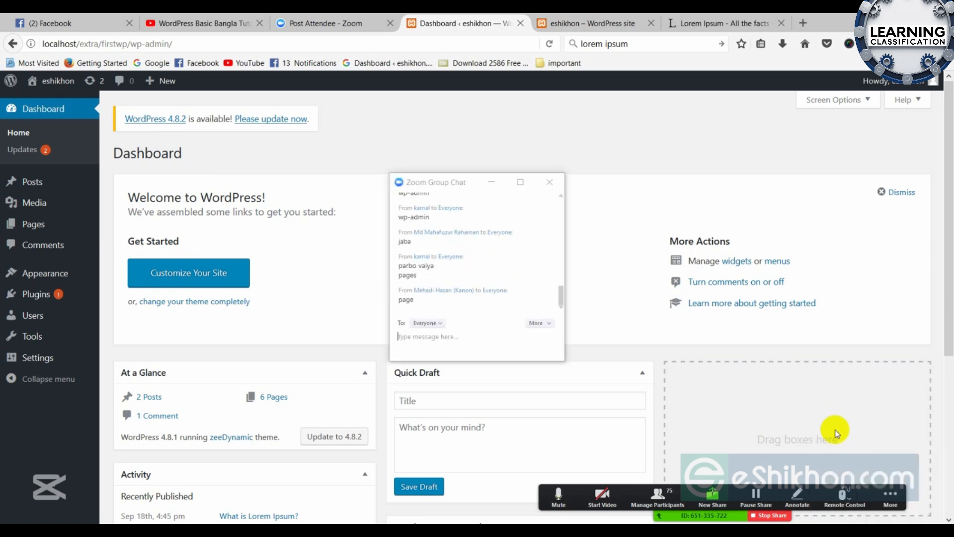
{"action": "scroll", "coordinate": [485, 233], "scroll_direction": "up", "scroll_amount": 3}
{"action": "left_click", "coordinate": [501, 183]}
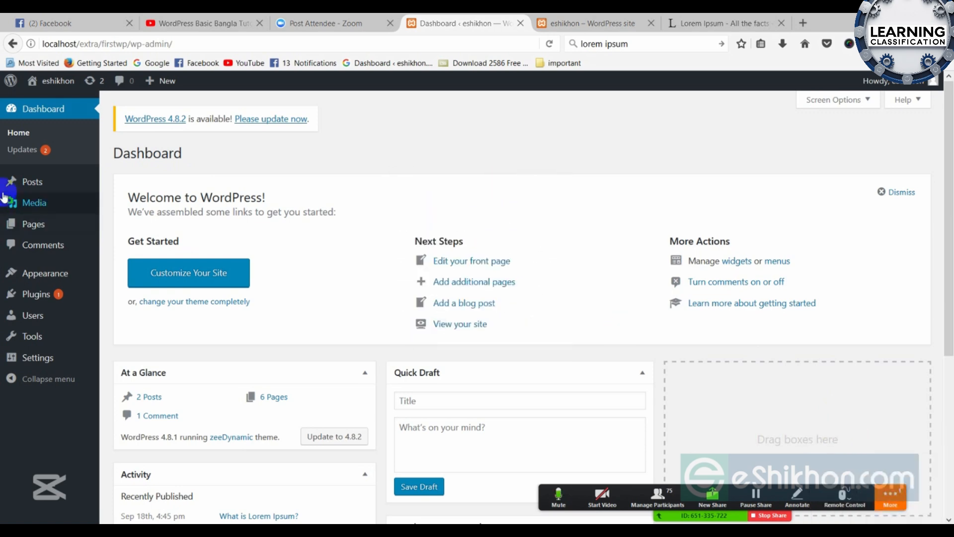
Open the site's Pages list in the WordPress admin and check the live Home page for existing content
{"action": "left_click", "coordinate": [38, 226]}
{"action": "left_click", "coordinate": [560, 21]}
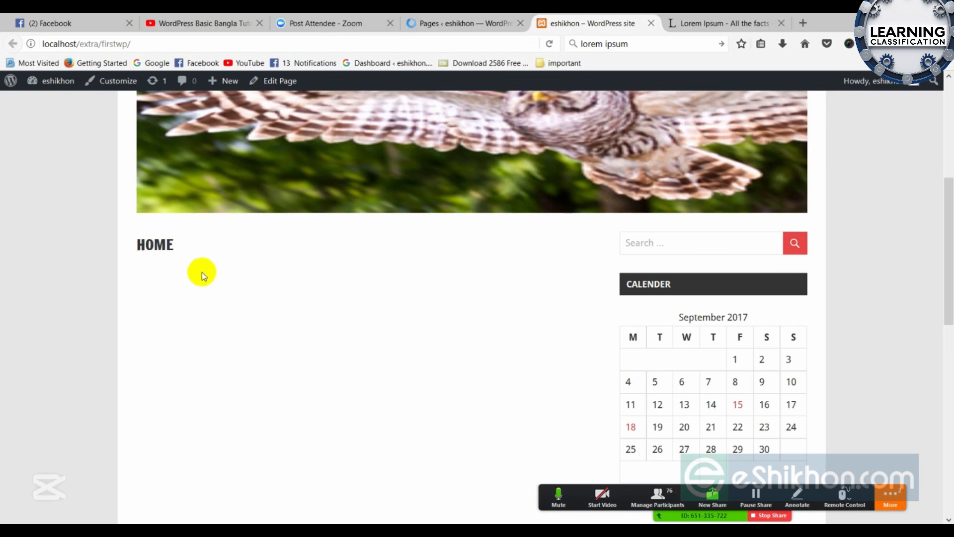
{"action": "scroll", "coordinate": [201, 271], "scroll_direction": "up", "scroll_amount": 6}
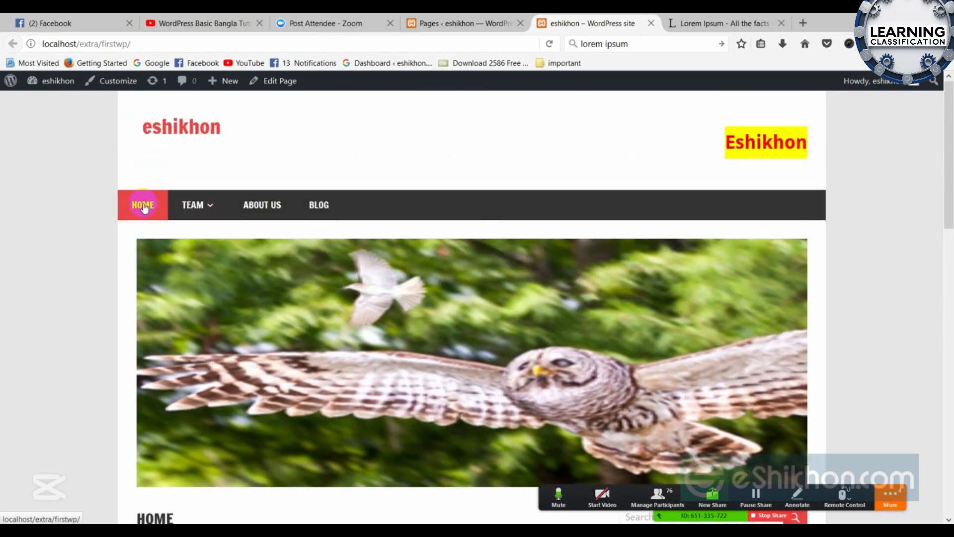
{"action": "left_click", "coordinate": [454, 19]}
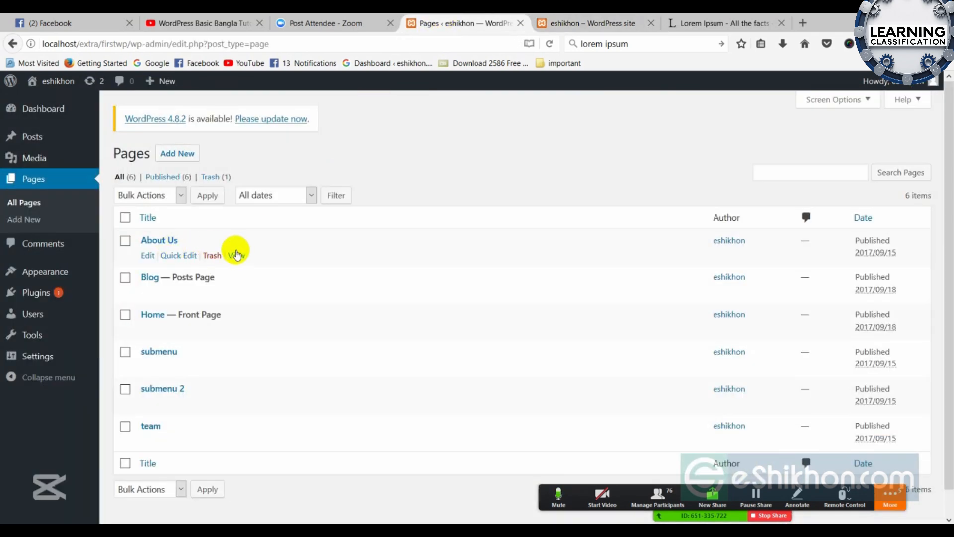
Examine the Front Page and Posts Page labels beside the Home and Blog entries in the Pages list
{"action": "scroll", "coordinate": [219, 251], "scroll_direction": "down", "scroll_amount": 1}
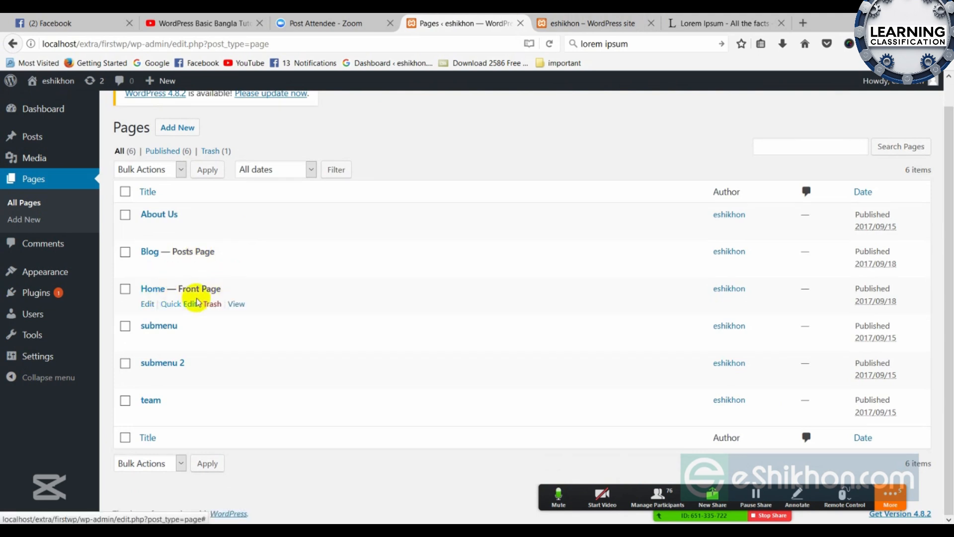
{"action": "left_click_drag", "start_coordinate": [177, 288], "coordinate": [217, 291]}
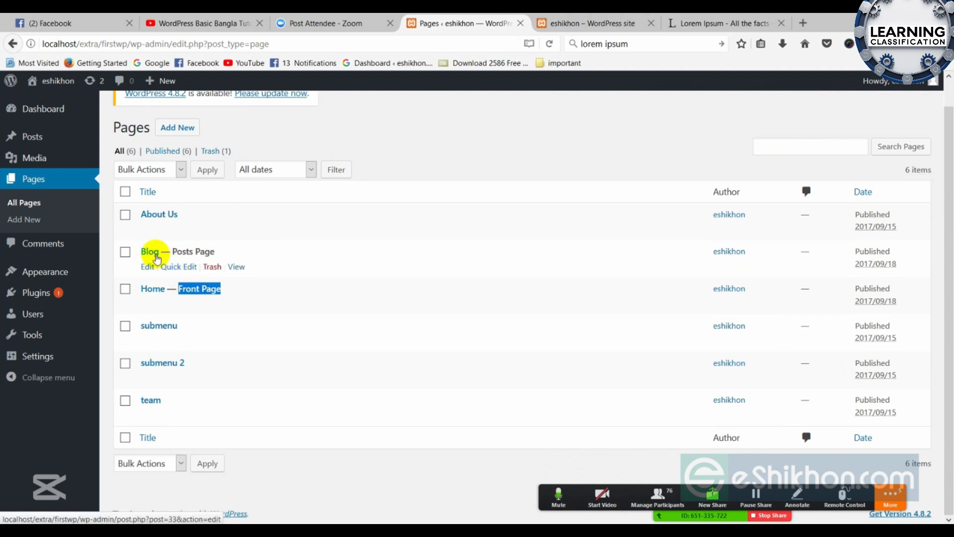
{"action": "left_click_drag", "start_coordinate": [170, 251], "coordinate": [204, 247]}
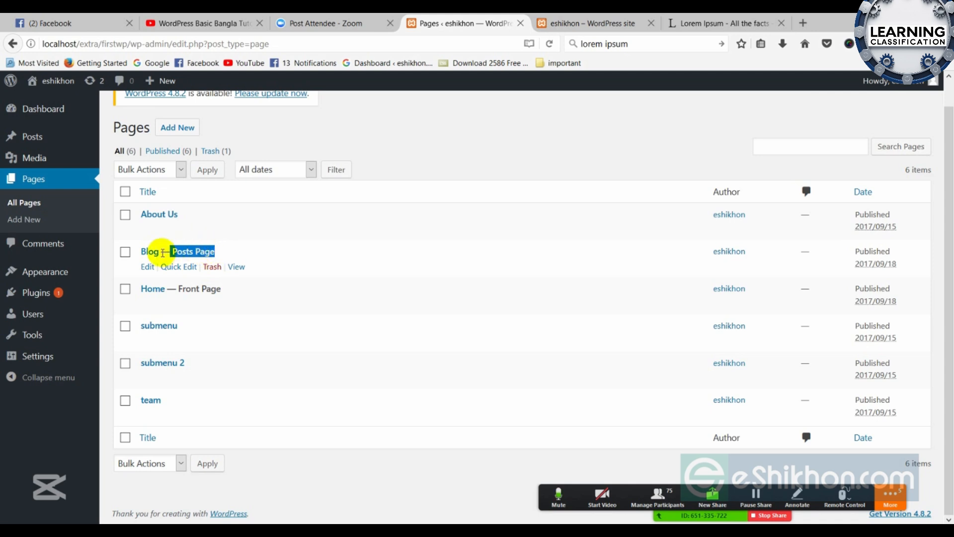
{"action": "mouse_move", "coordinate": [32, 144]}
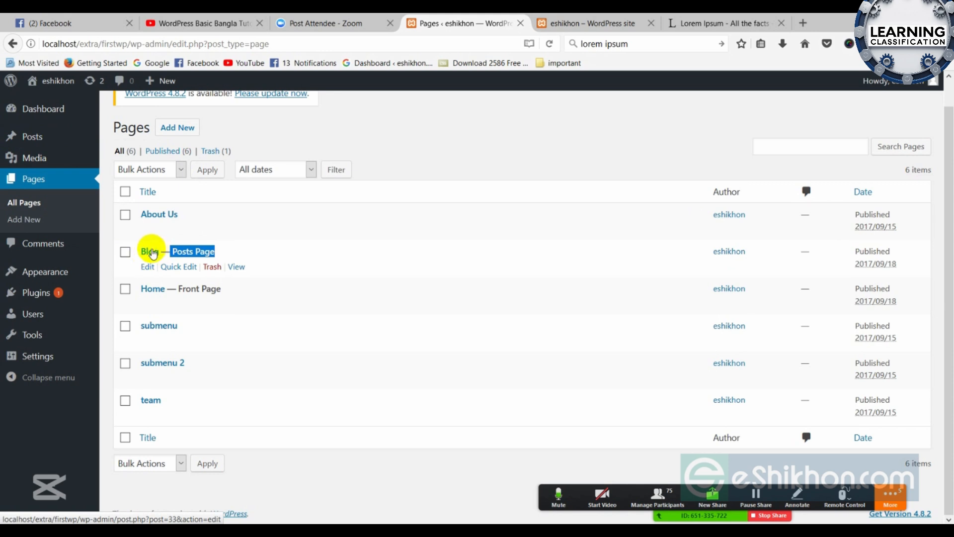
Open the Home page for editing, paste the copied Lorem Ipsum paragraphs into its body, and update the page
{"action": "left_click", "coordinate": [159, 290]}
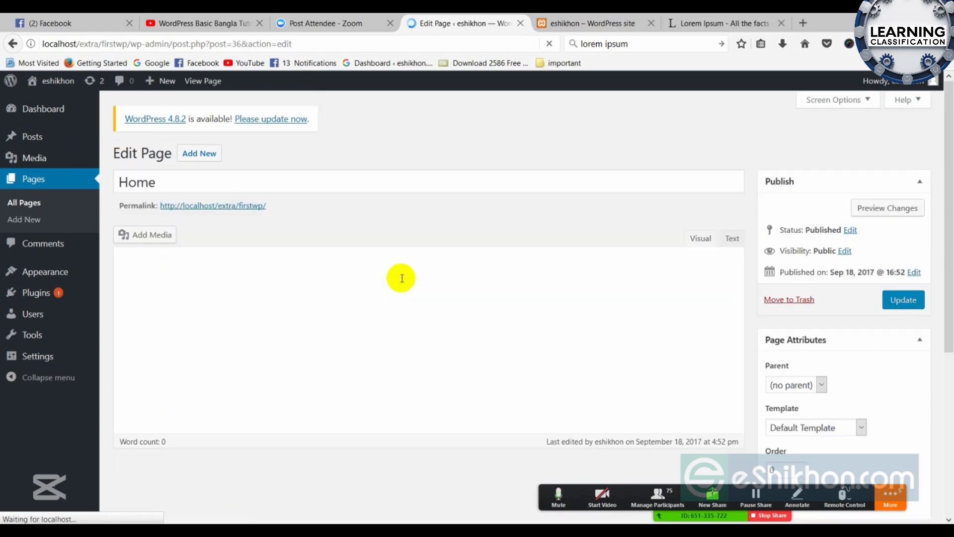
{"action": "left_click", "coordinate": [168, 282]}
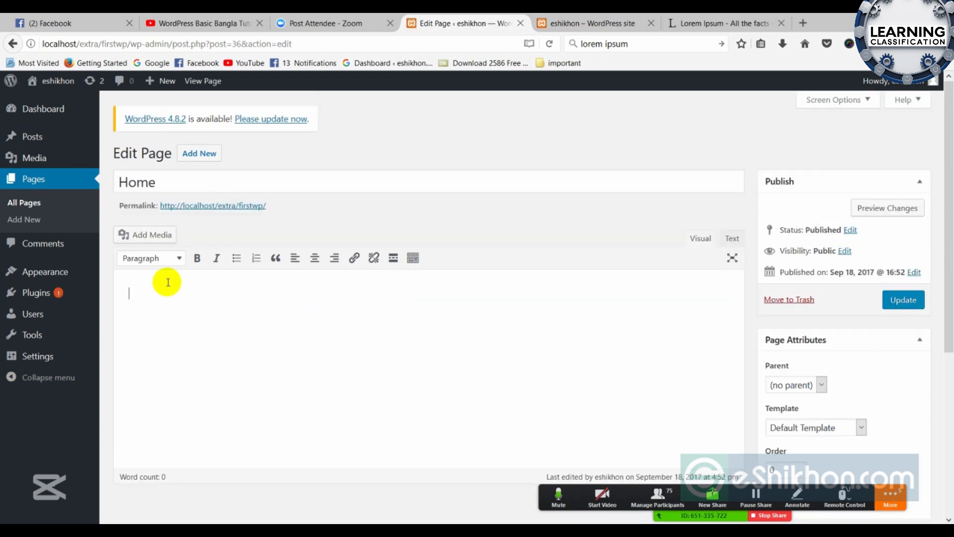
{"action": "right_click", "coordinate": [168, 282]}
{"action": "left_click", "coordinate": [195, 337]}
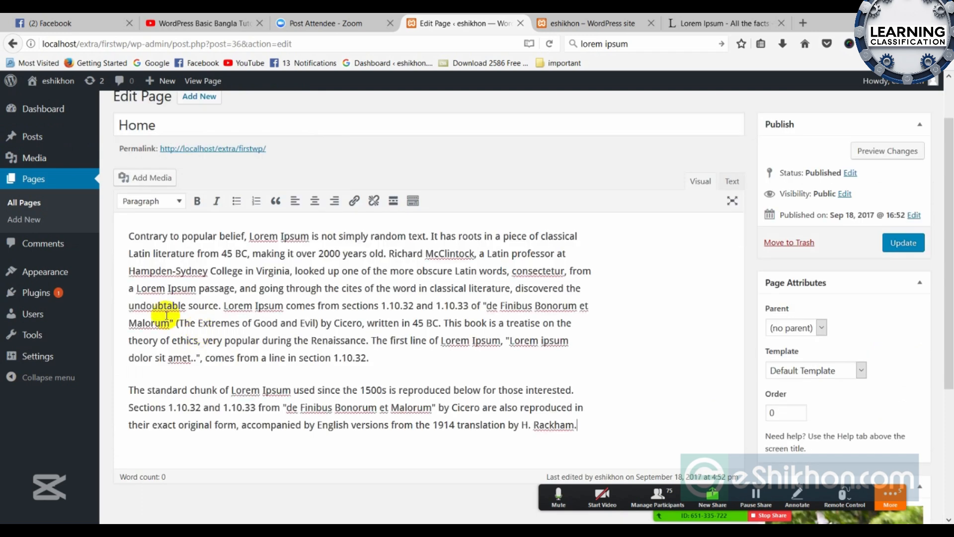
{"action": "left_click_drag", "start_coordinate": [129, 236], "coordinate": [322, 309]}
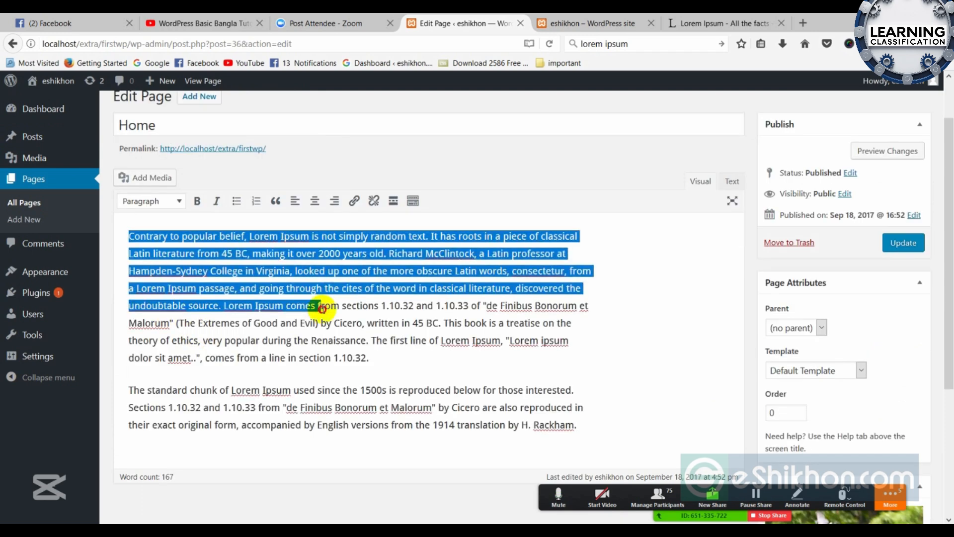
{"action": "left_click_drag", "start_coordinate": [392, 341], "coordinate": [369, 358]}
{"action": "left_click", "coordinate": [904, 242]}
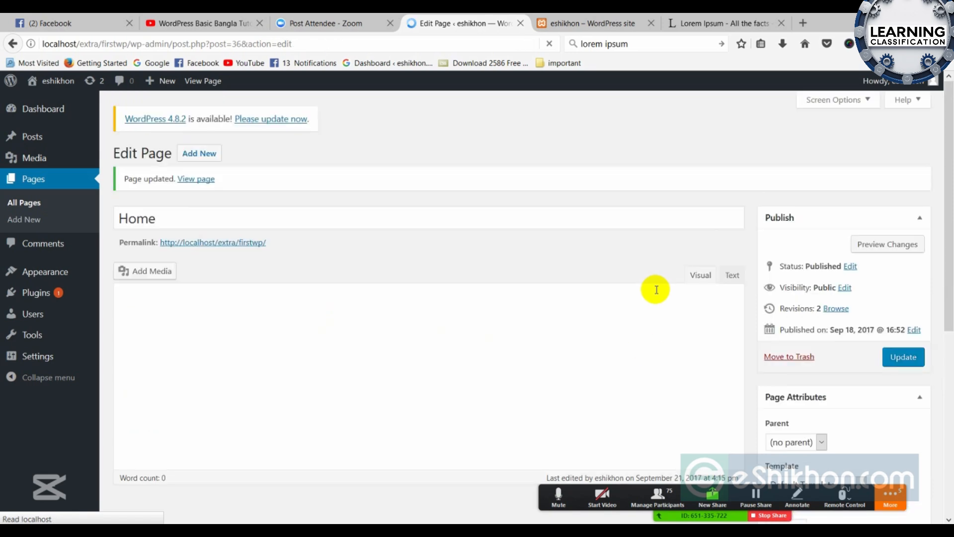
Reload the live site and review the Lorem Ipsum text beneath the Home heading
{"action": "left_click", "coordinate": [591, 23]}
{"action": "right_click", "coordinate": [447, 155]}
{"action": "left_click", "coordinate": [518, 166]}
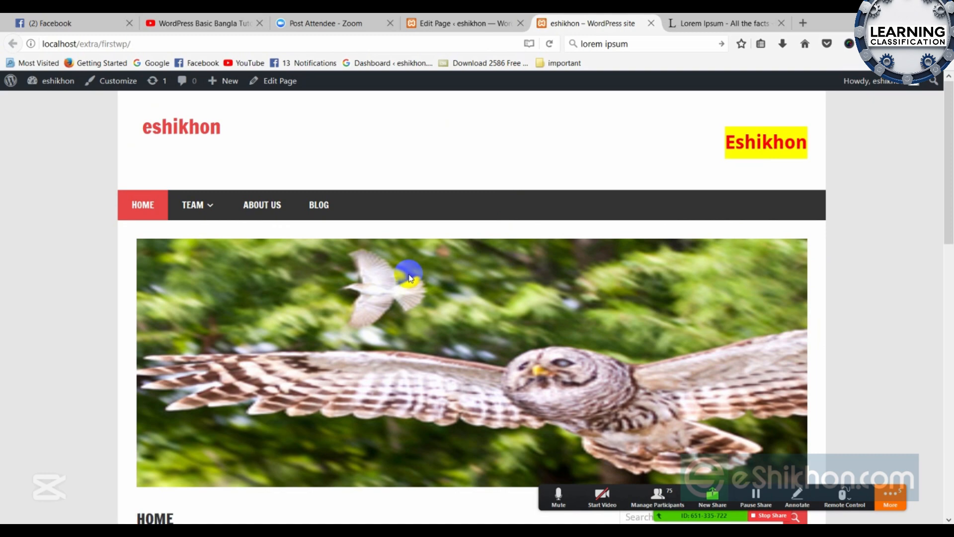
{"action": "scroll", "coordinate": [436, 241], "scroll_direction": "down", "scroll_amount": 10}
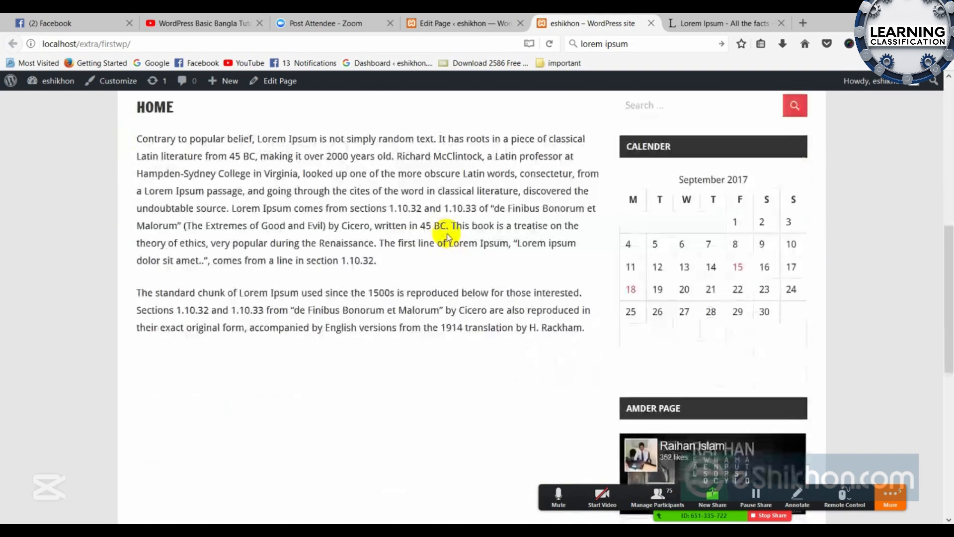
{"action": "scroll", "coordinate": [372, 229], "scroll_direction": "up", "scroll_amount": 5}
{"action": "left_click_drag", "start_coordinate": [148, 207], "coordinate": [256, 316]}
{"action": "left_click", "coordinate": [373, 347]}
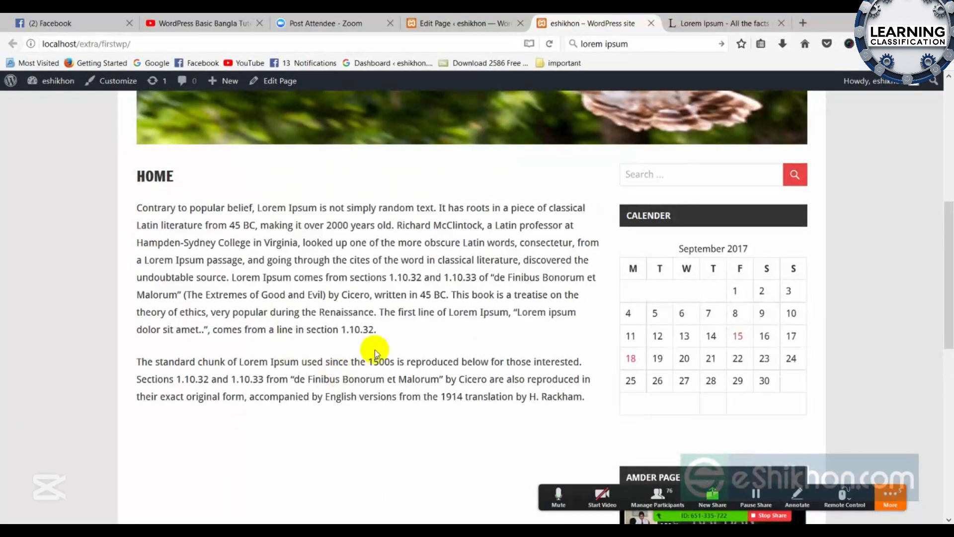
{"action": "scroll", "coordinate": [398, 323], "scroll_direction": "down", "scroll_amount": 10}
{"action": "scroll", "coordinate": [402, 327], "scroll_direction": "up", "scroll_amount": 15}
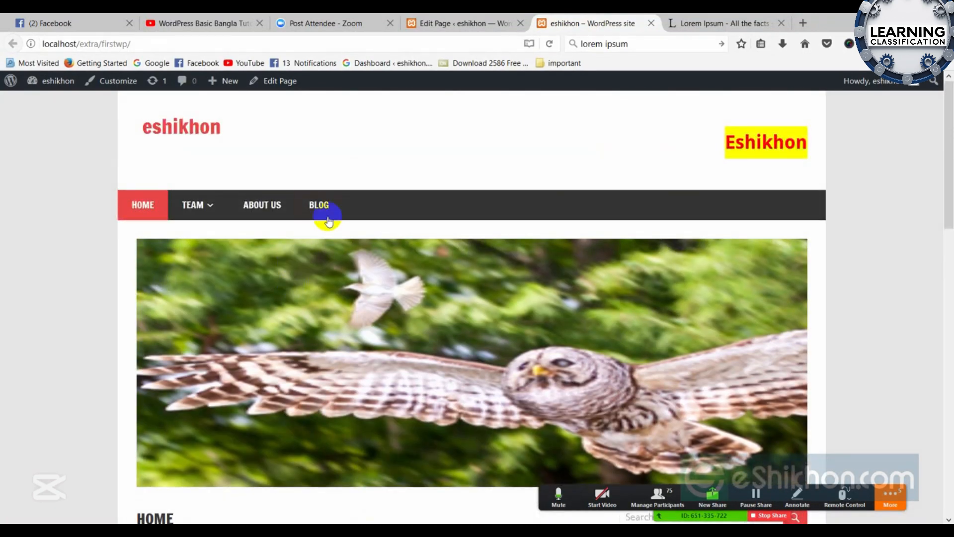
Visit the live site's Blog page and look over the entries under Latest Posts
{"action": "left_click", "coordinate": [323, 206]}
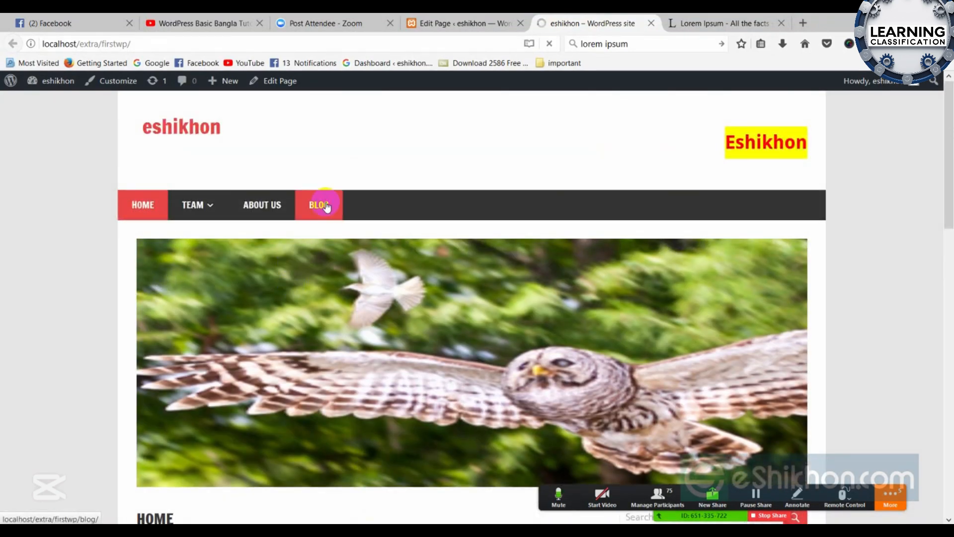
{"action": "scroll", "coordinate": [405, 221], "scroll_direction": "down", "scroll_amount": 5}
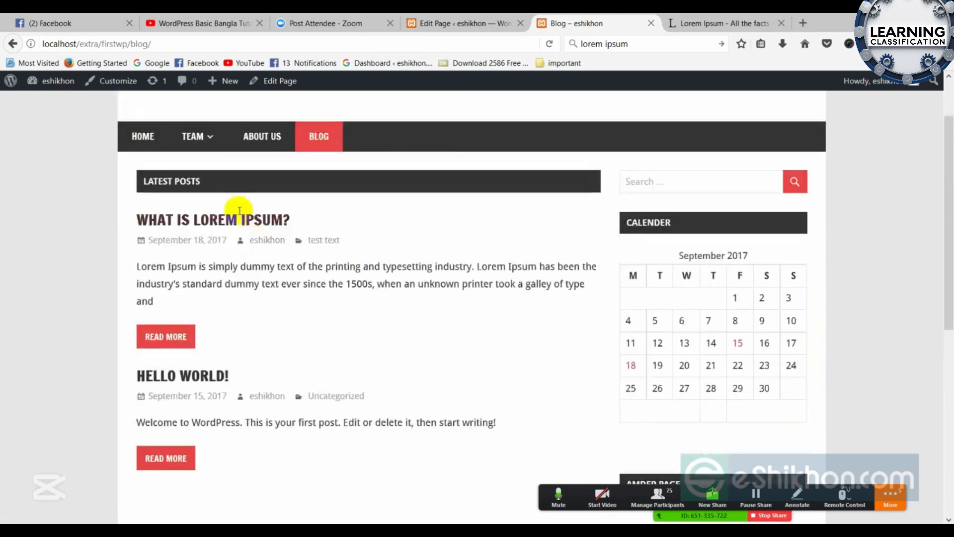
{"action": "scroll", "coordinate": [358, 416], "scroll_direction": "up", "scroll_amount": 2}
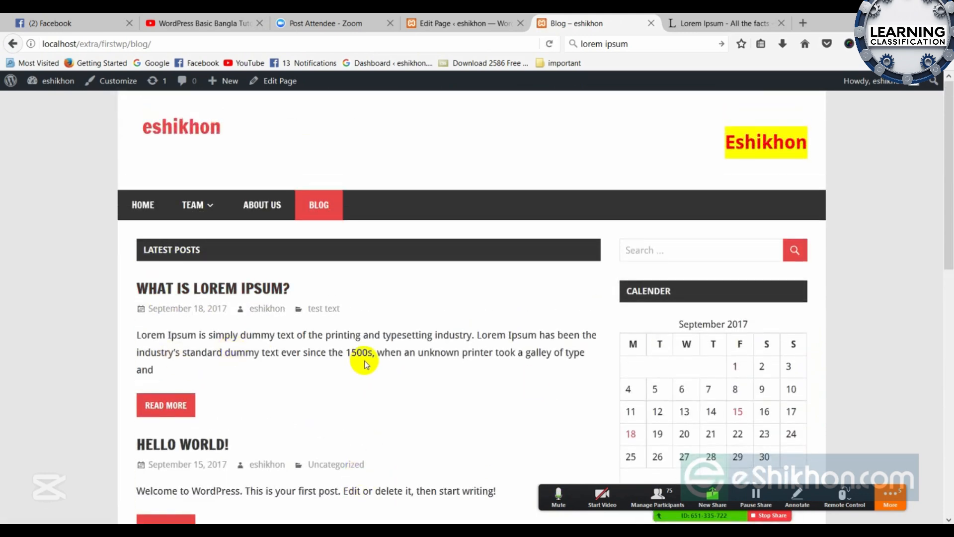
{"action": "scroll", "coordinate": [366, 362], "scroll_direction": "down", "scroll_amount": 2}
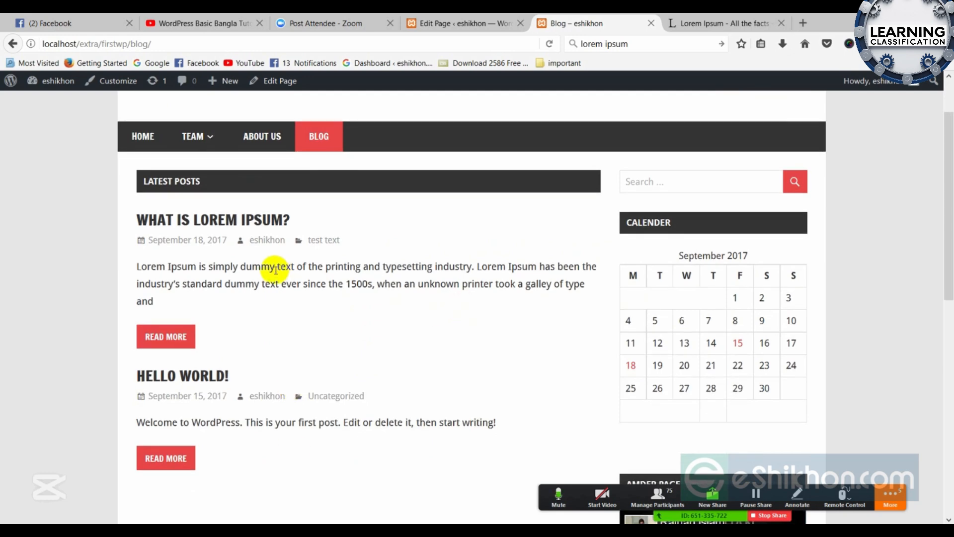
{"action": "scroll", "coordinate": [234, 345], "scroll_direction": "down", "scroll_amount": 4}
{"action": "scroll", "coordinate": [241, 238], "scroll_direction": "up", "scroll_amount": 1}
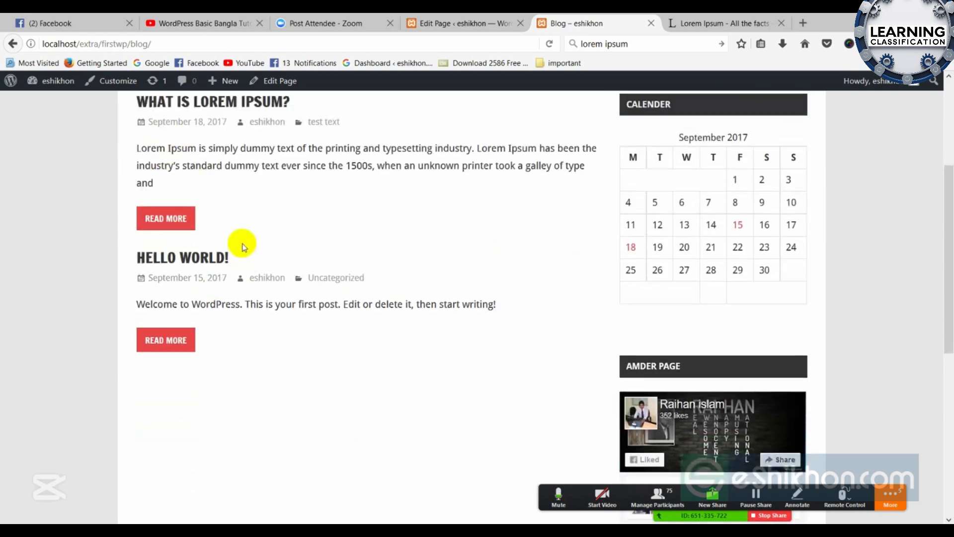
{"action": "scroll", "coordinate": [244, 247], "scroll_direction": "up", "scroll_amount": 3}
Open the Posts list in the admin, and copy the heading "Why do we use it?" from lipsum.com
{"action": "left_click", "coordinate": [467, 23]}
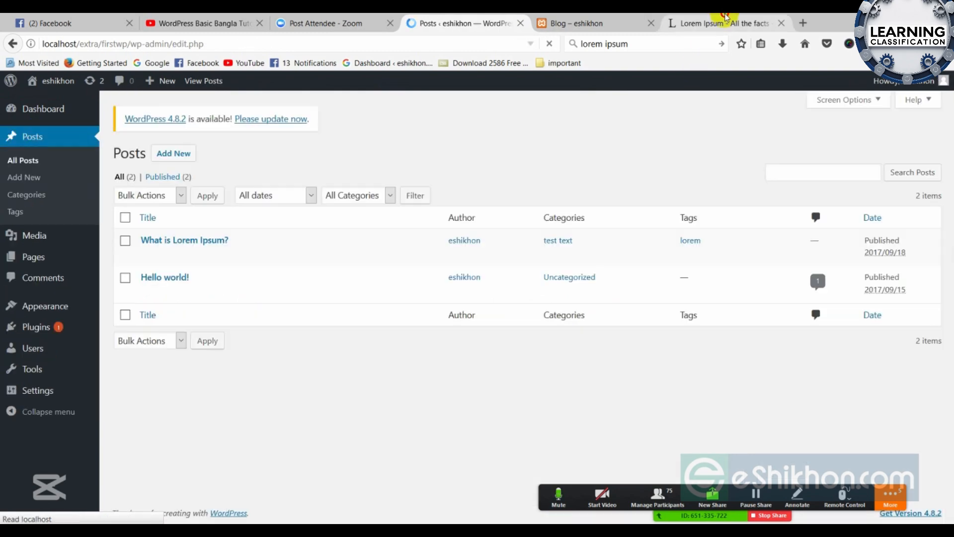
{"action": "left_click", "coordinate": [722, 23]}
{"action": "left_click", "coordinate": [621, 250]}
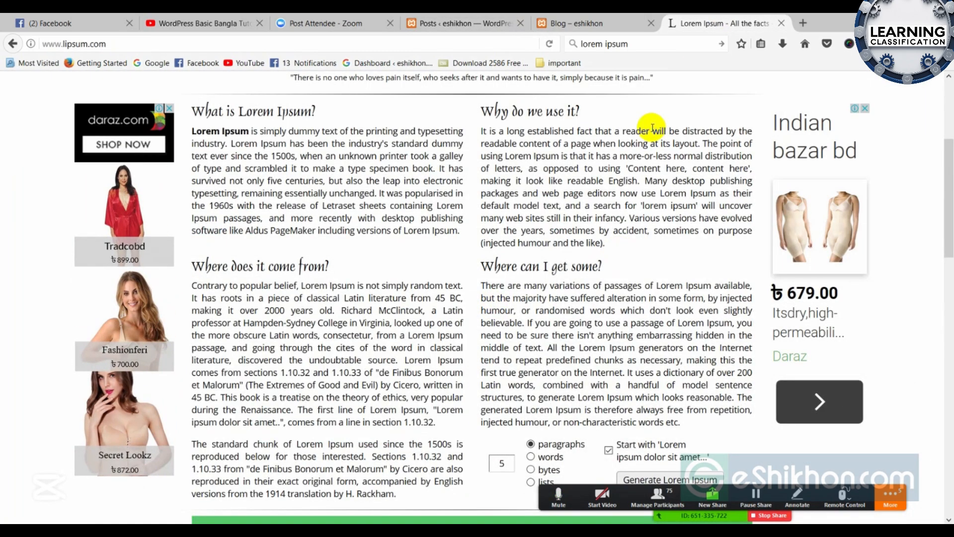
{"action": "left_click_drag", "start_coordinate": [580, 111], "coordinate": [480, 115]}
{"action": "key", "text": "ctrl+c"}
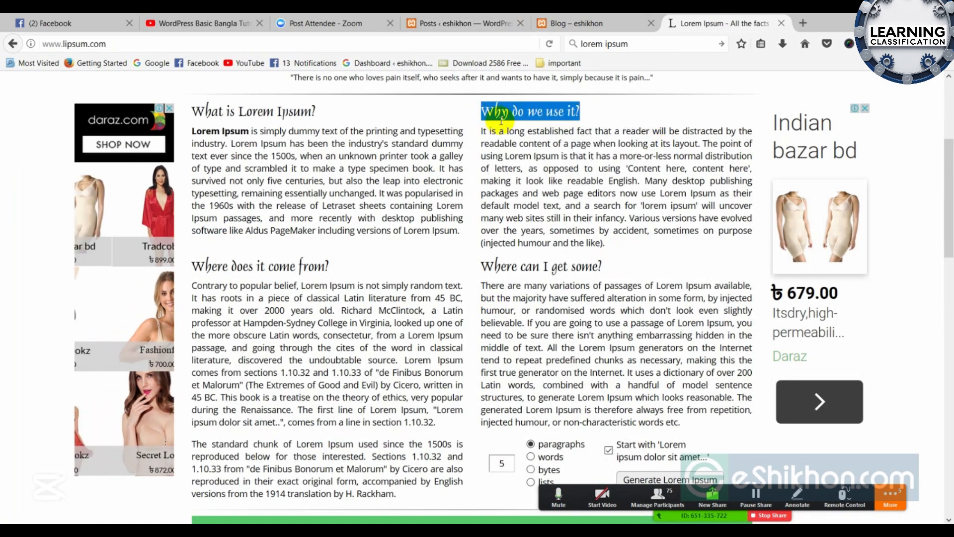
Create a new post and paste "Why do we use it?" as its title
{"action": "left_click", "coordinate": [469, 22]}
{"action": "left_click", "coordinate": [180, 155]}
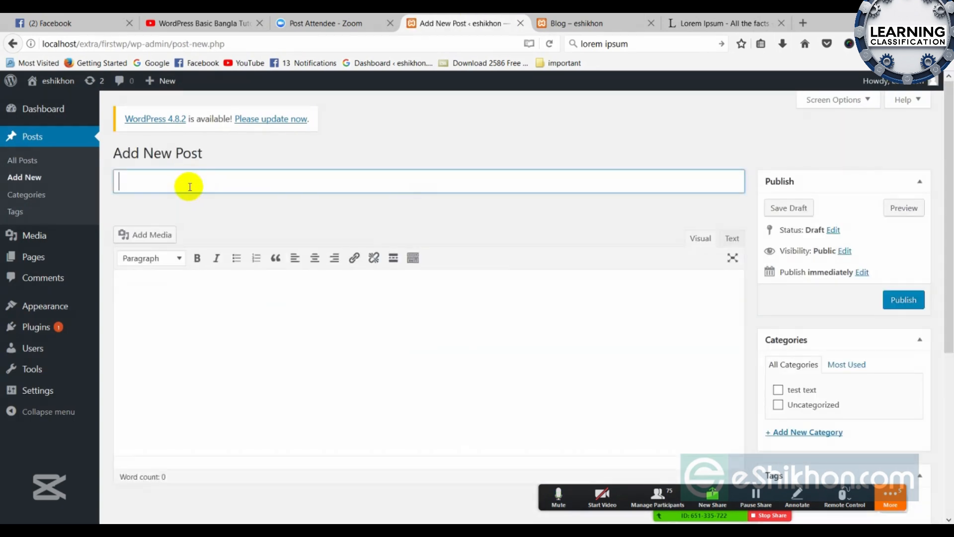
{"action": "right_click", "coordinate": [187, 184]}
{"action": "left_click", "coordinate": [213, 222]}
{"action": "left_click", "coordinate": [199, 304]}
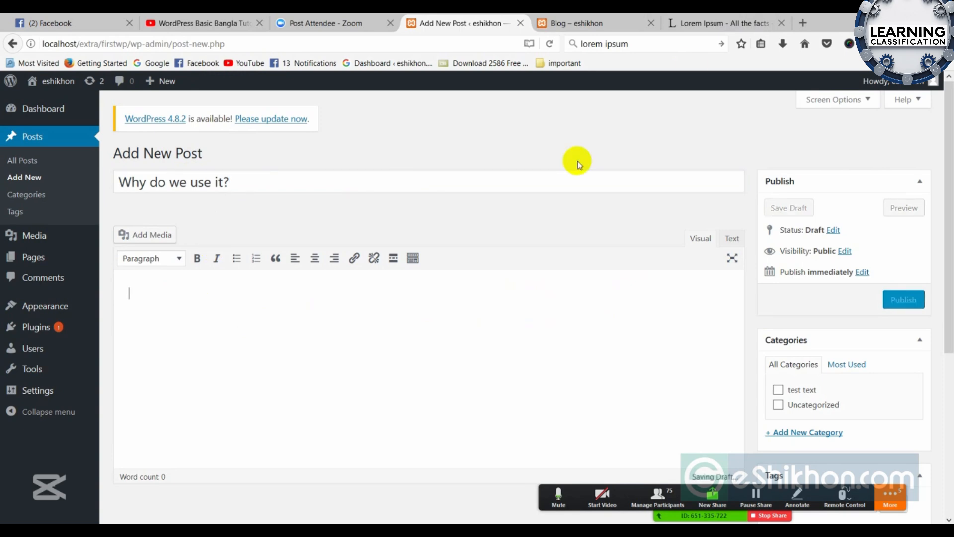
Copy the paragraph beneath the "Why do we use it?" heading on lipsum.com
{"action": "left_click", "coordinate": [716, 24]}
{"action": "left_click", "coordinate": [476, 143]}
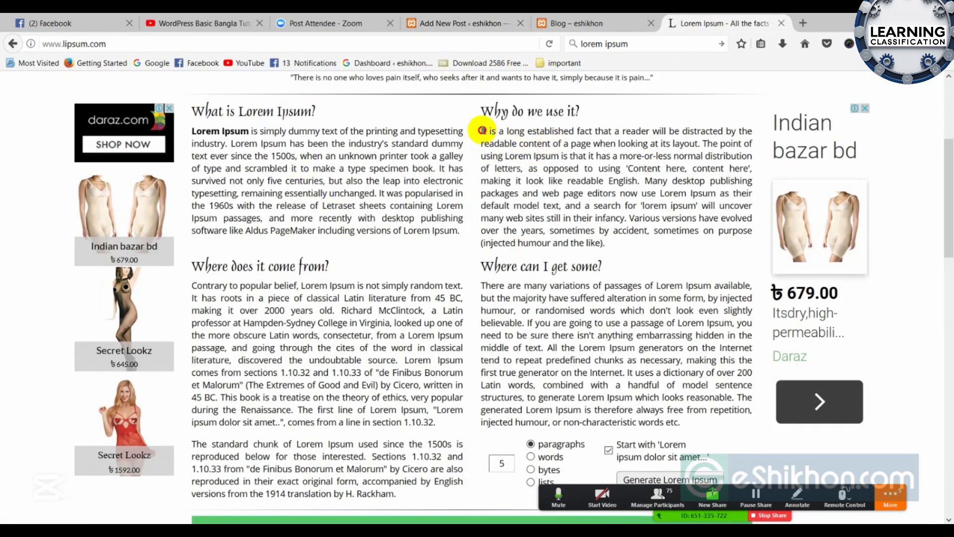
{"action": "mouse_move", "coordinate": [482, 130]}
{"action": "left_mouse_down"}
{"action": "mouse_move", "coordinate": [590, 240]}
{"action": "mouse_move", "coordinate": [484, 132]}
{"action": "mouse_move", "coordinate": [512, 145]}
{"action": "mouse_move", "coordinate": [482, 130]}
{"action": "mouse_move", "coordinate": [604, 243]}
{"action": "mouse_move", "coordinate": [562, 181]}
{"action": "mouse_move", "coordinate": [482, 131]}
{"action": "left_mouse_up"}
{"action": "key", "text": "ctrl+c"}
{"action": "left_click", "coordinate": [615, 245]}
{"action": "left_click", "coordinate": [483, 132]}
{"action": "right_click", "coordinate": [489, 136]}
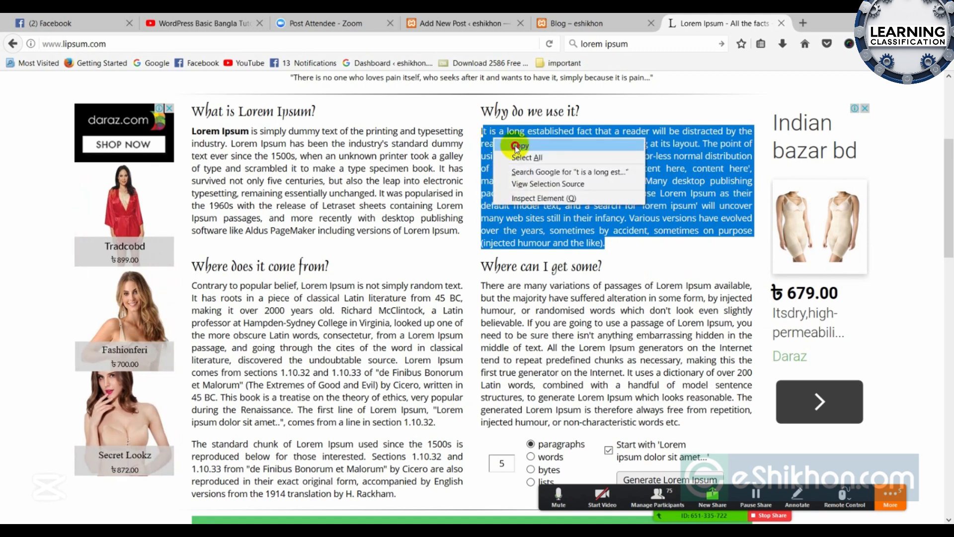
{"action": "left_click", "coordinate": [513, 144]}
Paste the copied paragraph into the body of the "Why do we use it?" post
{"action": "left_click", "coordinate": [576, 23]}
{"action": "left_click", "coordinate": [467, 20]}
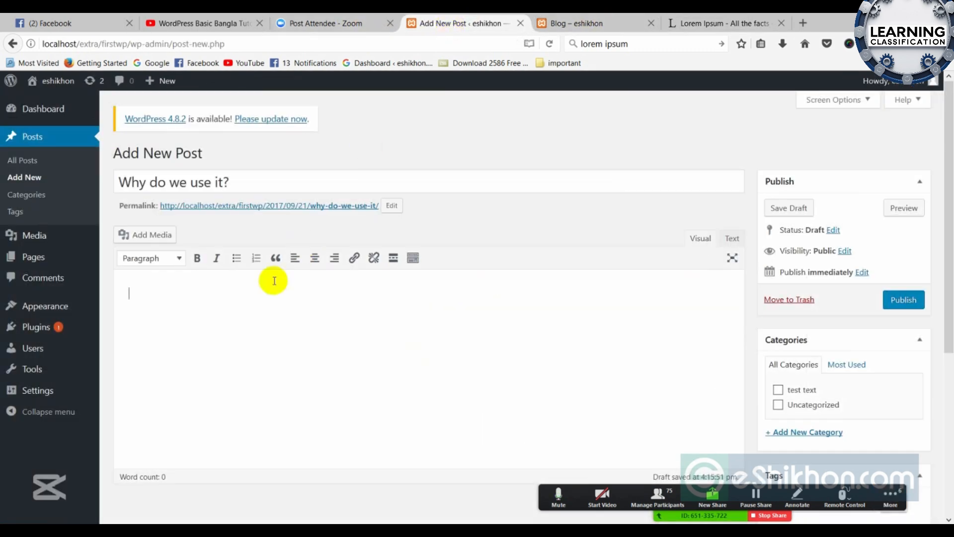
{"action": "right_click", "coordinate": [251, 302]}
{"action": "left_click", "coordinate": [271, 345]}
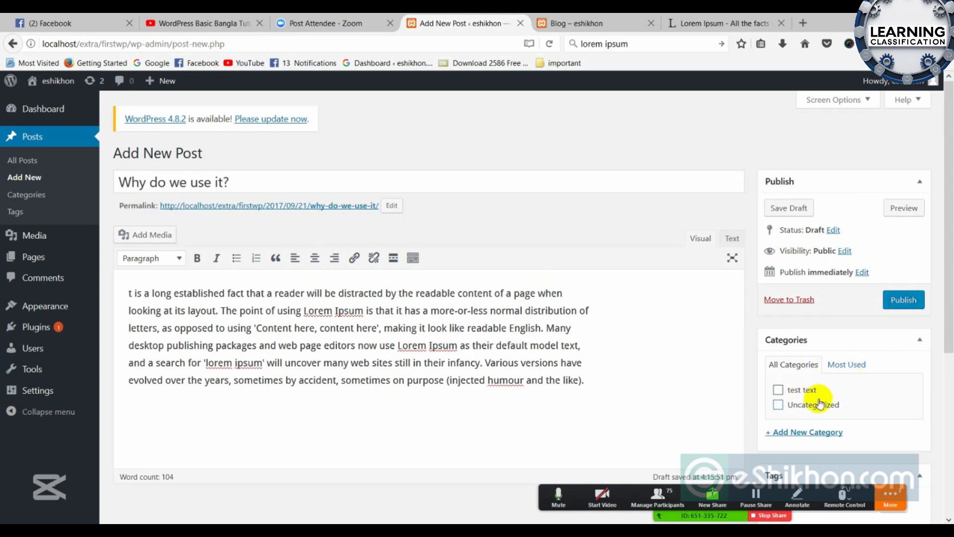
Add a new category named "new" to the "Why do we use it?" post and publish the post
{"action": "left_click", "coordinate": [804, 436]}
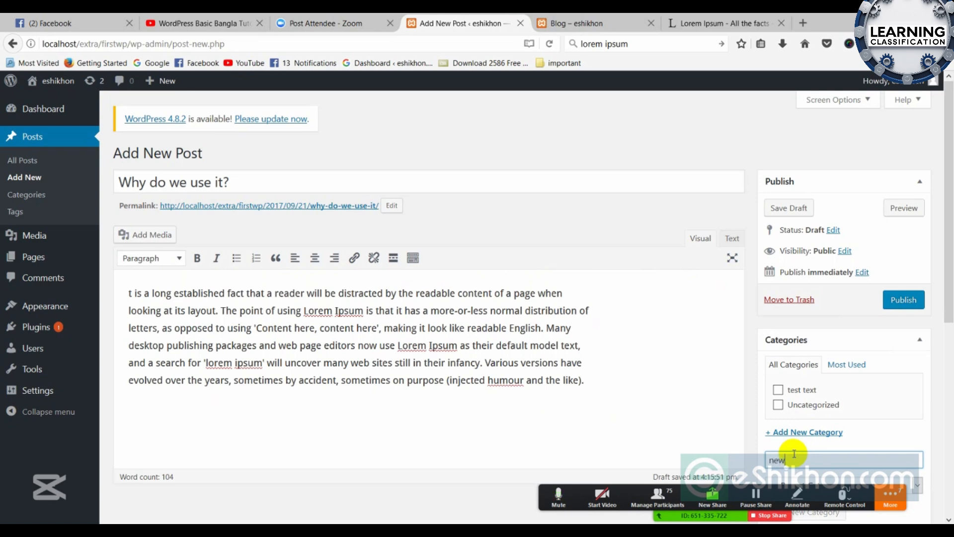
{"action": "type", "text": "new"}
{"action": "key", "text": "Return"}
{"action": "left_click", "coordinate": [893, 300]}
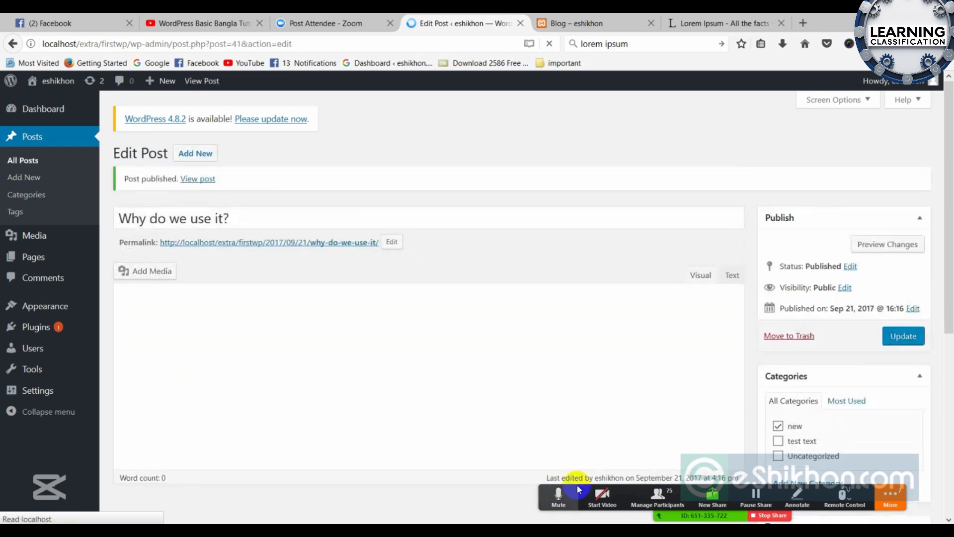
Reload the site's Blog page and check the latest posts for the newly published "Why do we use it?" entry
{"action": "left_click_drag", "start_coordinate": [579, 491], "coordinate": [551, 508]}
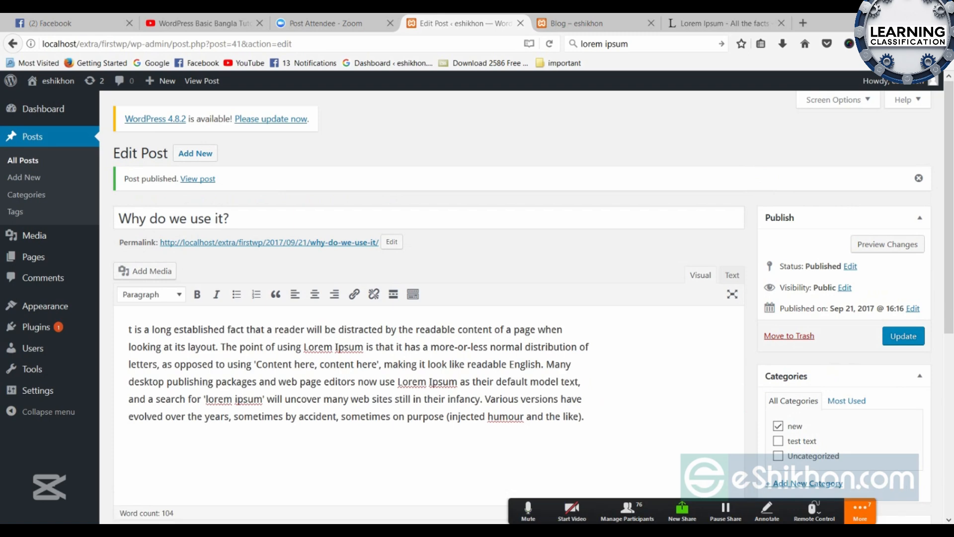
{"action": "left_click", "coordinate": [601, 21]}
{"action": "right_click", "coordinate": [436, 204]}
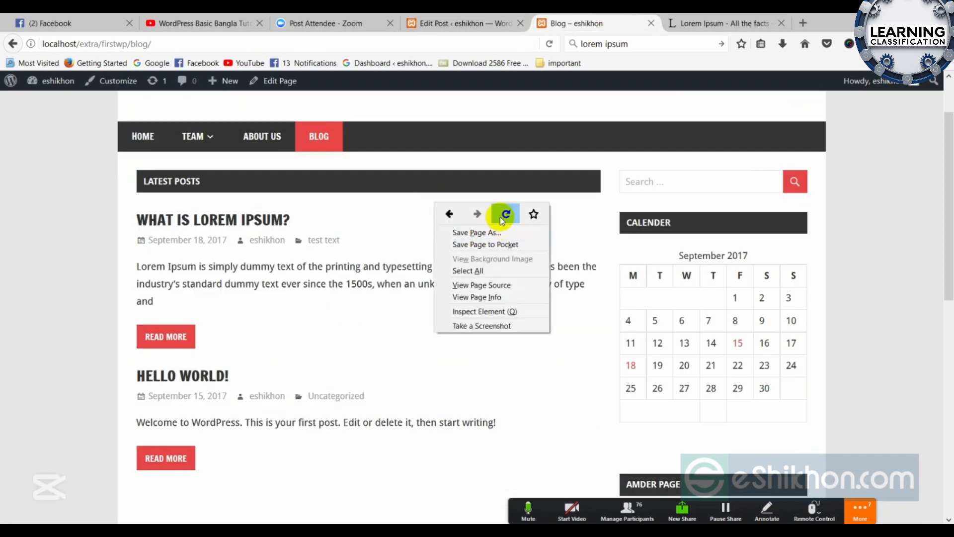
{"action": "left_click", "coordinate": [500, 218]}
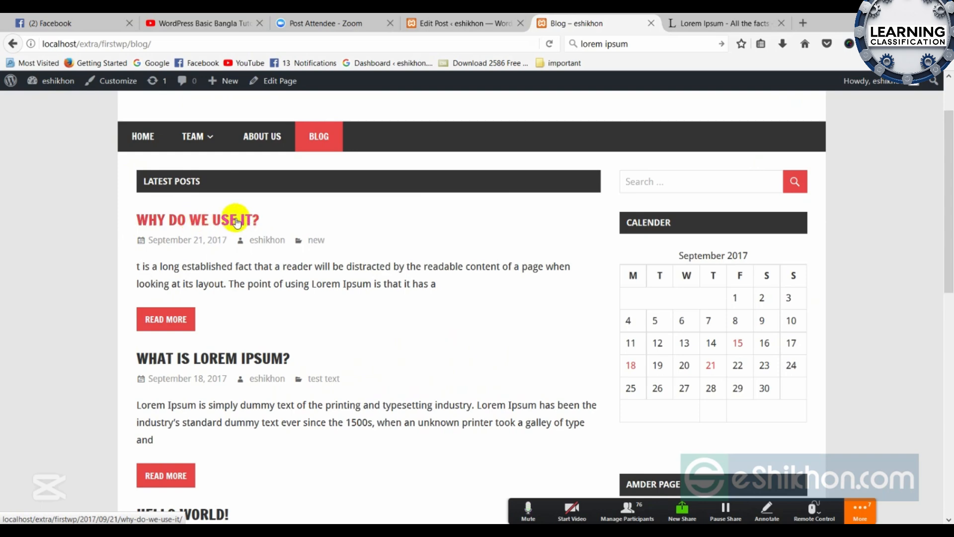
{"action": "scroll", "coordinate": [248, 298], "scroll_direction": "down", "scroll_amount": 2}
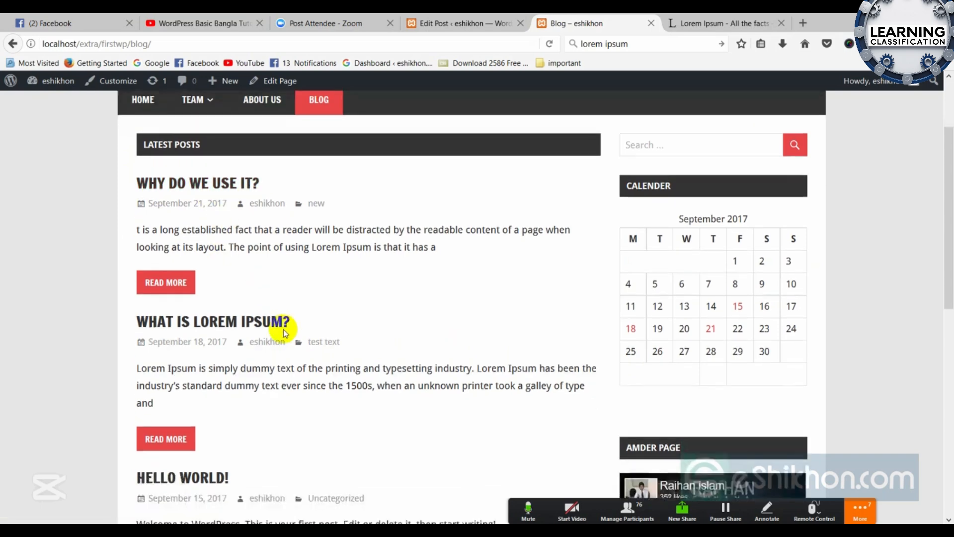
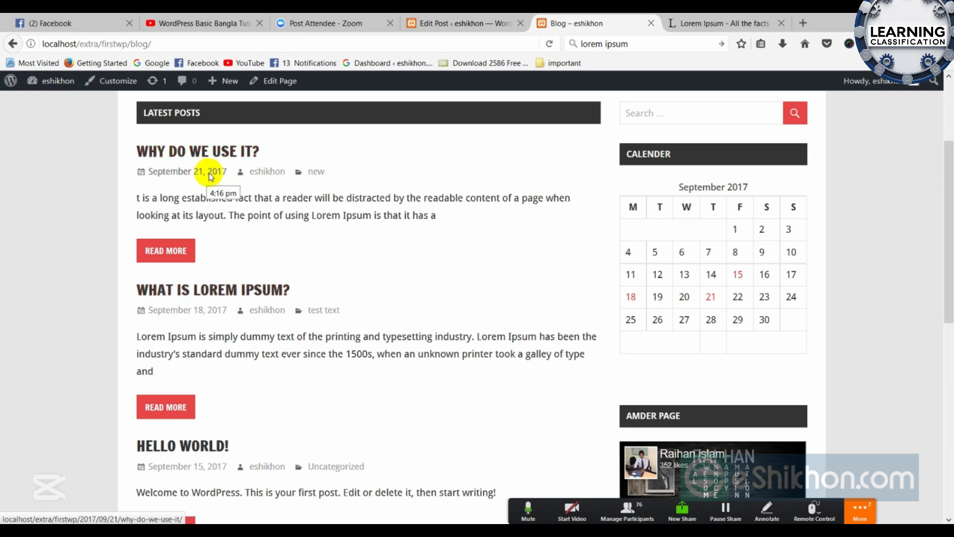
{"action": "scroll", "coordinate": [412, 320], "scroll_direction": "down", "scroll_amount": 1}
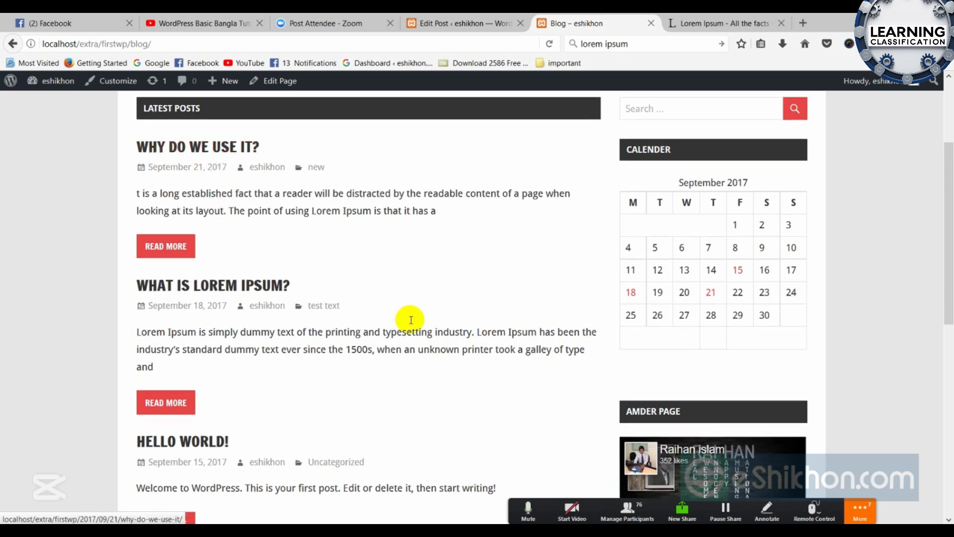
{"action": "scroll", "coordinate": [411, 323], "scroll_direction": "down", "scroll_amount": 5}
{"action": "scroll", "coordinate": [416, 341], "scroll_direction": "up", "scroll_amount": 5}
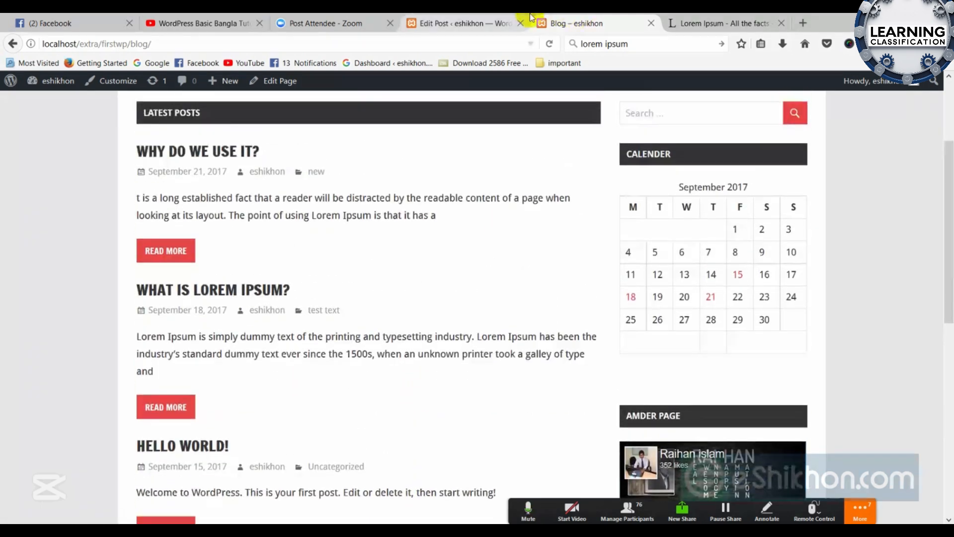
Create another new post and paste the lipsum.com heading "Where can I get some?" as its title
{"action": "left_click", "coordinate": [528, 19]}
{"action": "left_click", "coordinate": [194, 153]}
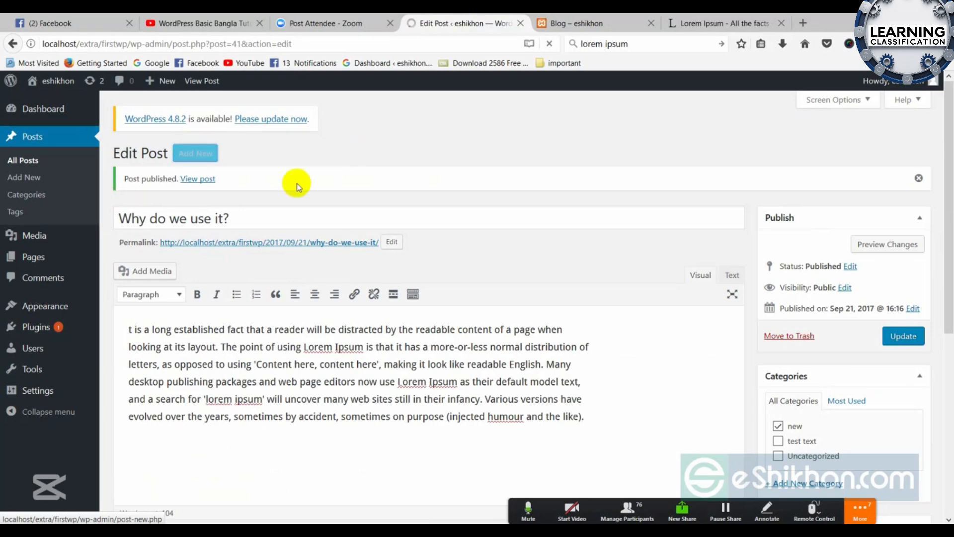
{"action": "left_click", "coordinate": [721, 23]}
{"action": "scroll", "coordinate": [595, 269], "scroll_direction": "down", "scroll_amount": 2}
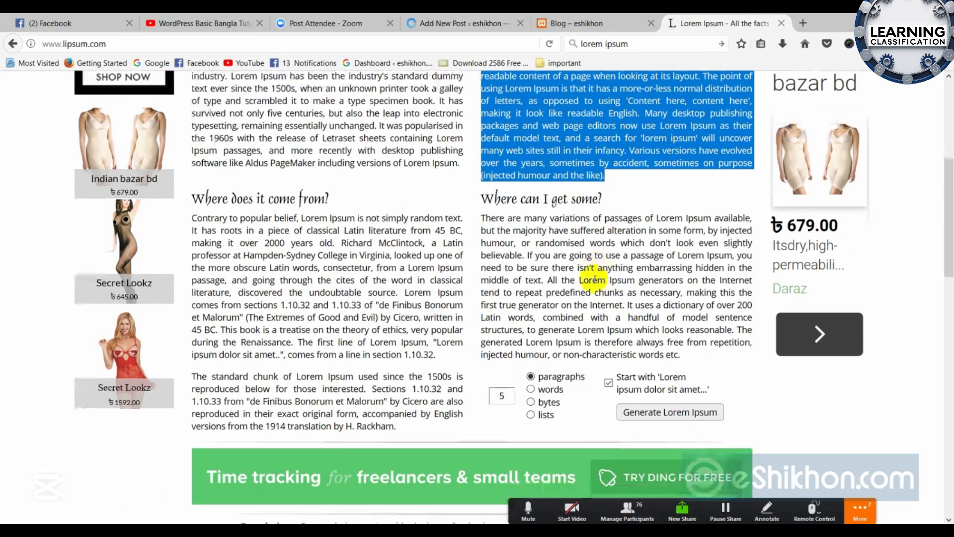
{"action": "left_click_drag", "start_coordinate": [602, 197], "coordinate": [484, 193]}
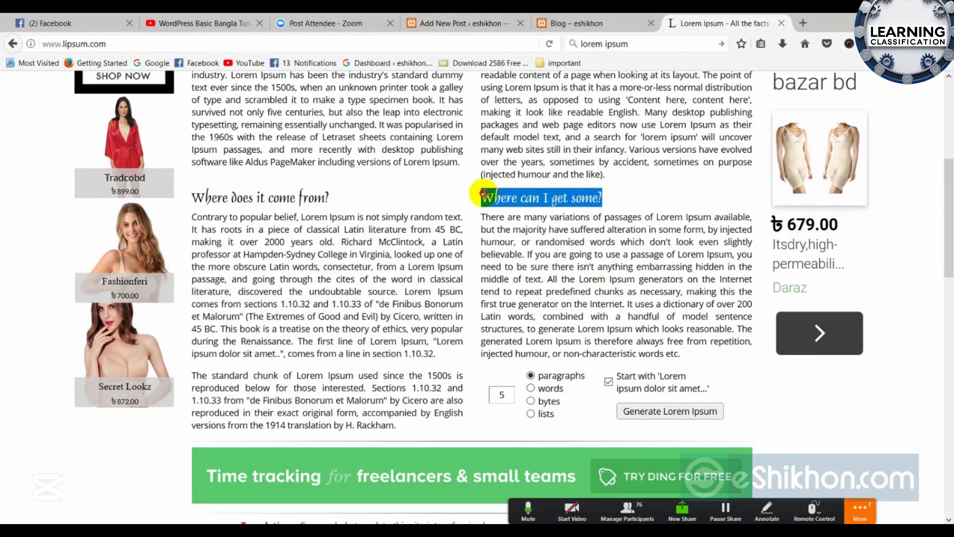
{"action": "right_click", "coordinate": [484, 193]}
{"action": "left_click", "coordinate": [497, 201]}
{"action": "left_click", "coordinate": [460, 23]}
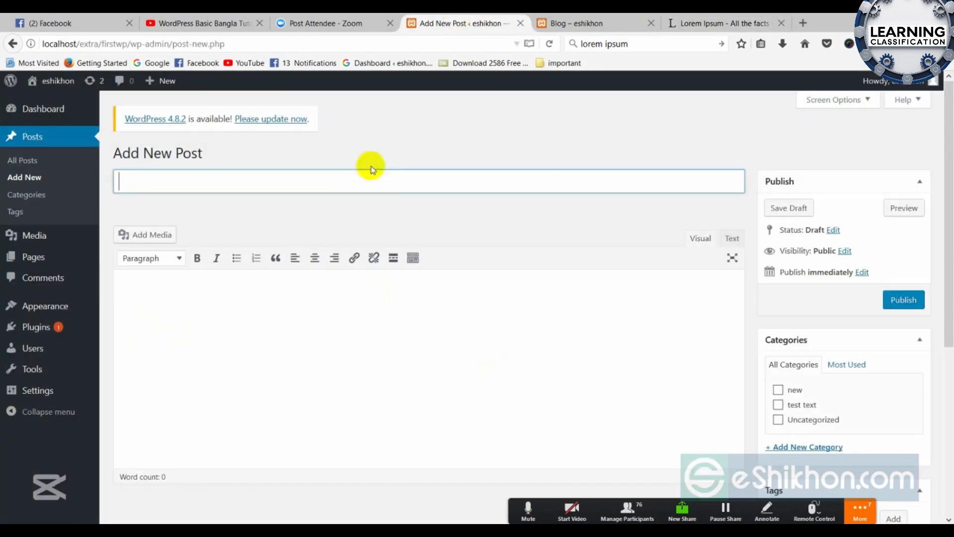
{"action": "right_click", "coordinate": [272, 183]}
{"action": "left_click", "coordinate": [272, 208]}
{"action": "left_click", "coordinate": [284, 298]}
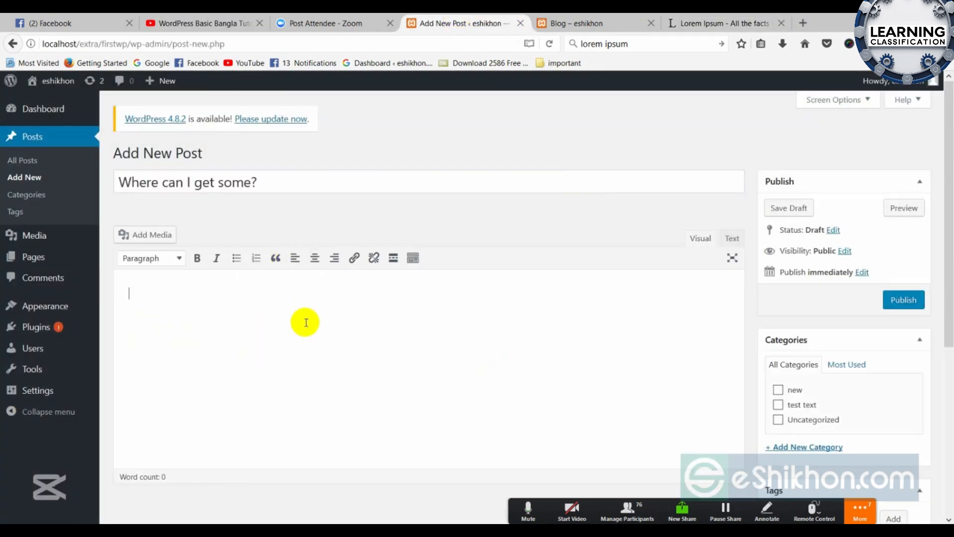
Copy the full paragraph beneath the "Where can I get some?" heading on lipsum.com
{"action": "left_click", "coordinate": [713, 18]}
{"action": "left_click_drag", "start_coordinate": [480, 215], "coordinate": [580, 314]}
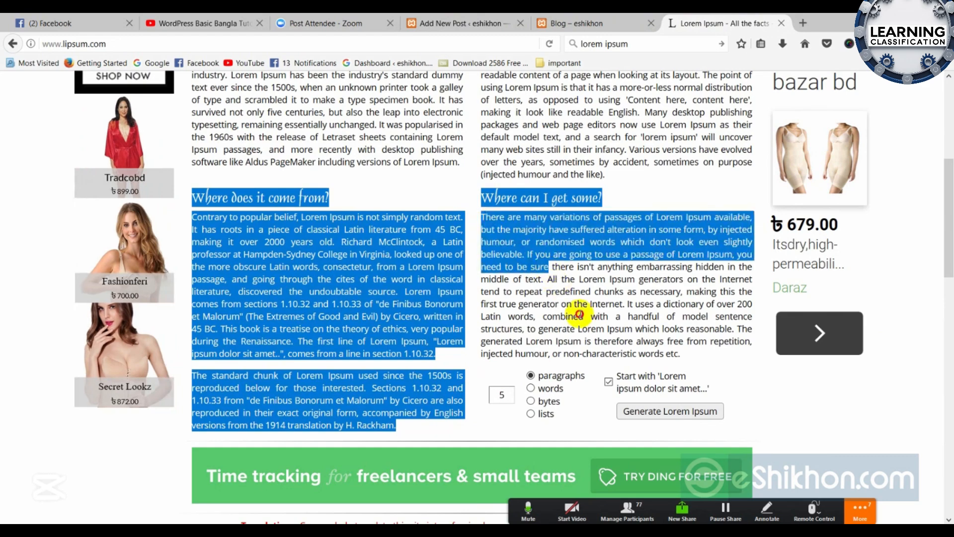
{"action": "left_click", "coordinate": [580, 314]}
{"action": "left_click_drag", "start_coordinate": [484, 216], "coordinate": [681, 354]}
{"action": "right_click", "coordinate": [625, 286]}
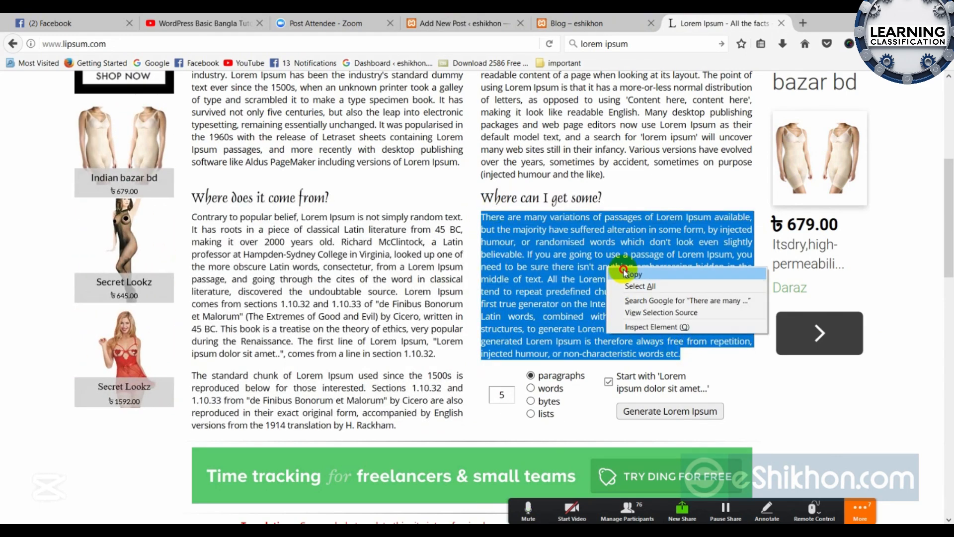
{"action": "left_click", "coordinate": [634, 274]}
Paste the copied paragraph into the body of the "Where can I get some?" post and publish it without choosing a category
{"action": "left_click", "coordinate": [507, 23]}
{"action": "right_click", "coordinate": [267, 322]}
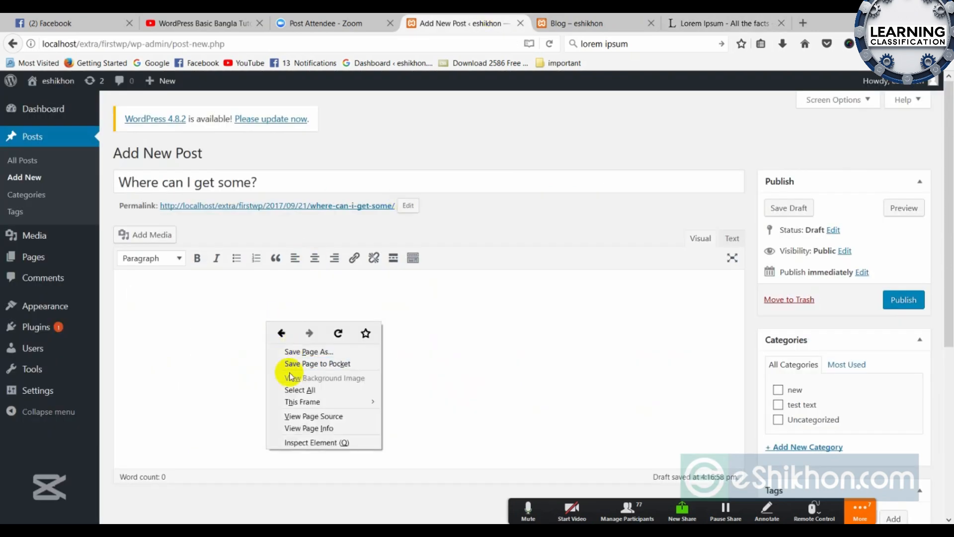
{"action": "left_click", "coordinate": [227, 294]}
{"action": "right_click", "coordinate": [227, 293]}
{"action": "left_click", "coordinate": [255, 337]}
{"action": "right_click", "coordinate": [243, 298]}
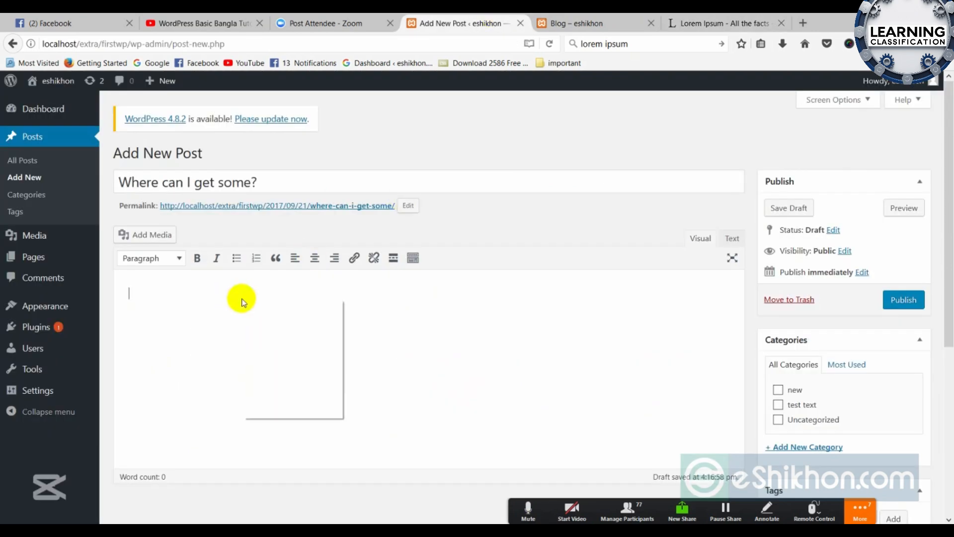
{"action": "left_click", "coordinate": [267, 339]}
{"action": "scroll", "coordinate": [656, 278], "scroll_direction": "down", "scroll_amount": 3}
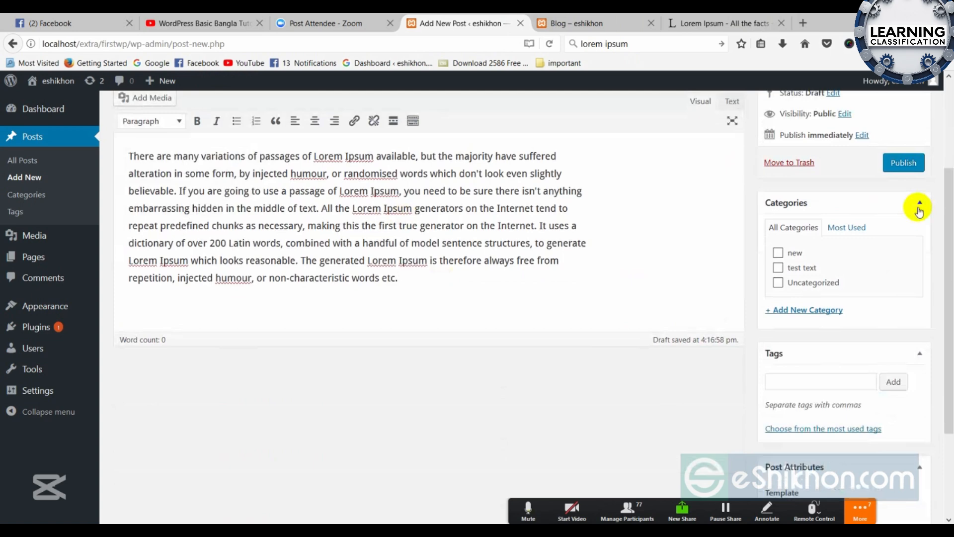
{"action": "left_click", "coordinate": [903, 163]}
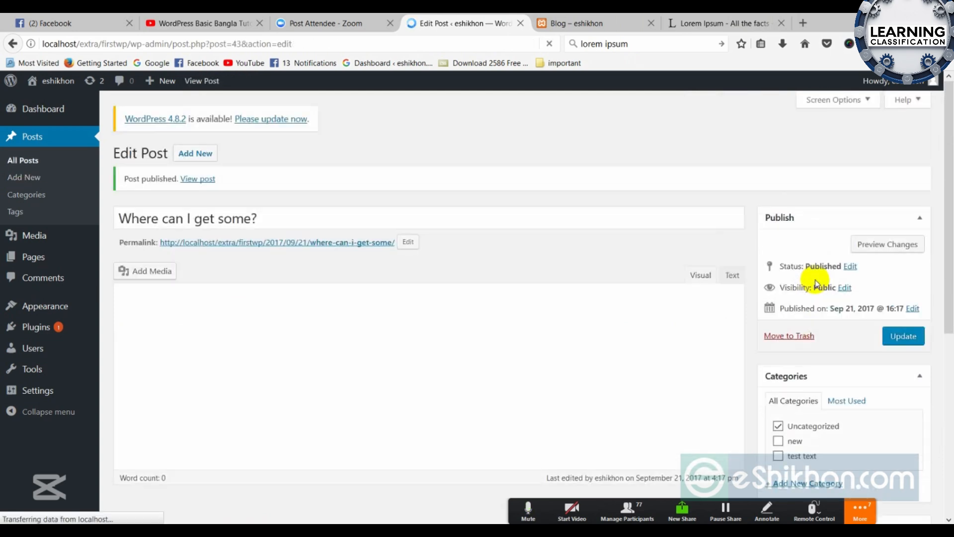
Reopen the site's Blog page and examine the order, dates and categories of the listed posts
{"action": "left_click", "coordinate": [579, 22]}
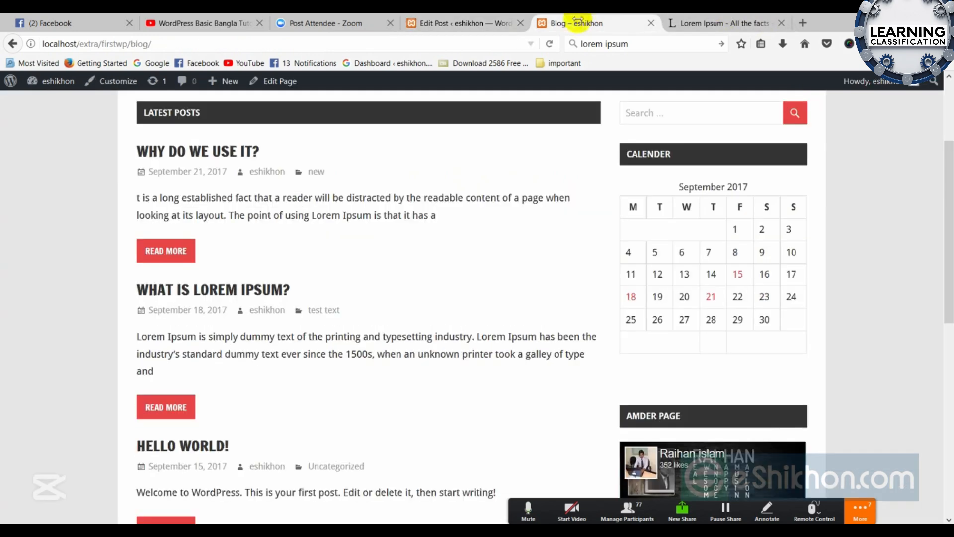
{"action": "scroll", "coordinate": [324, 198], "scroll_direction": "up", "scroll_amount": 3}
{"action": "left_click", "coordinate": [316, 205]}
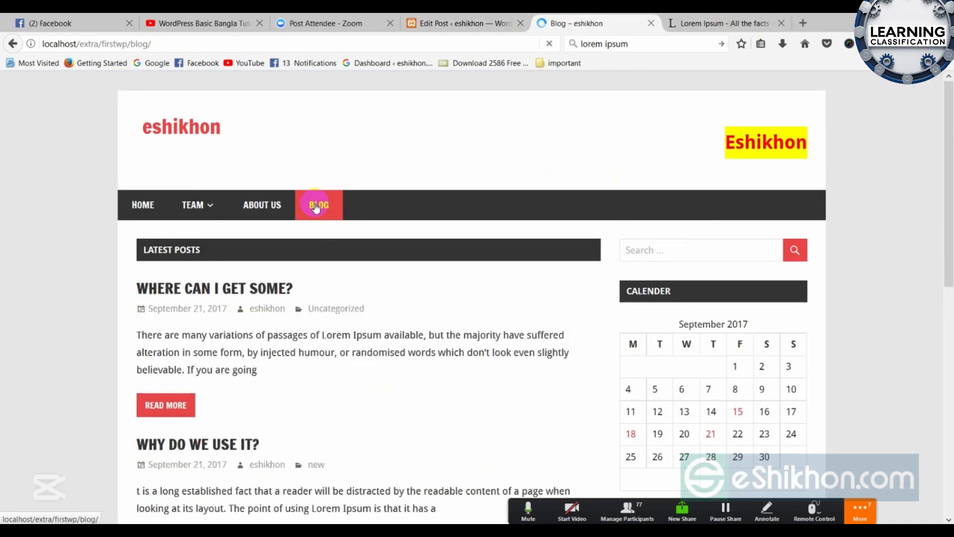
{"action": "scroll", "coordinate": [278, 328], "scroll_direction": "down", "scroll_amount": 5}
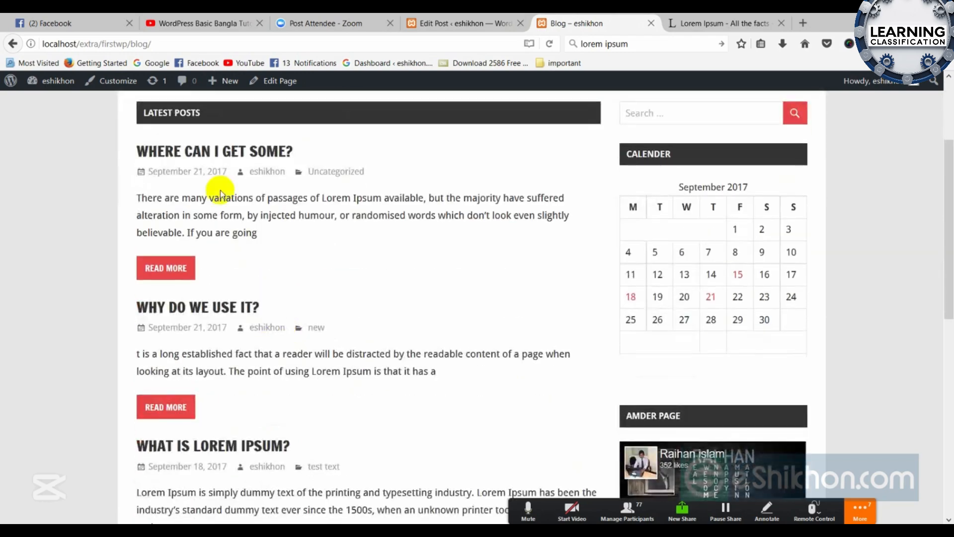
{"action": "scroll", "coordinate": [260, 258], "scroll_direction": "down", "scroll_amount": 5}
{"action": "scroll", "coordinate": [264, 420], "scroll_direction": "down", "scroll_amount": 2}
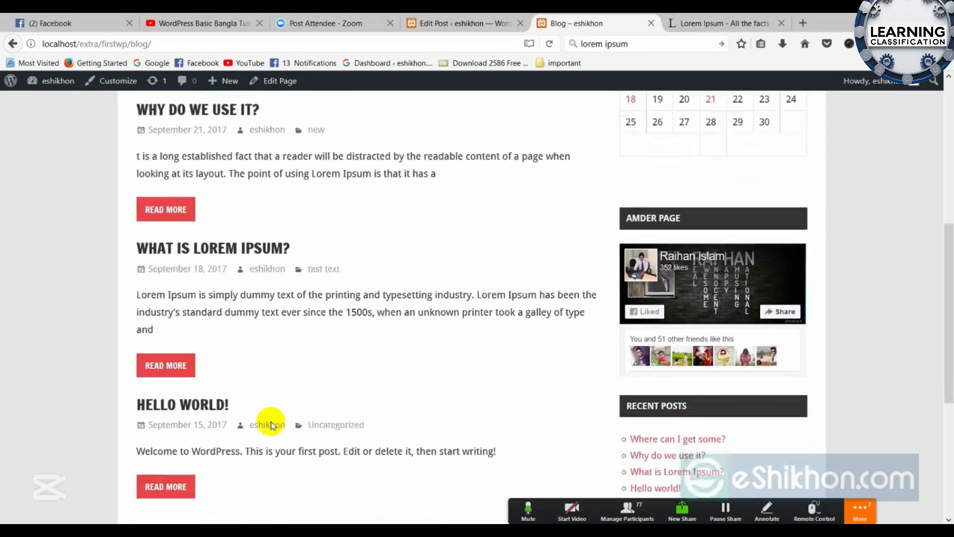
{"action": "scroll", "coordinate": [270, 420], "scroll_direction": "down", "scroll_amount": 5}
{"action": "scroll", "coordinate": [288, 418], "scroll_direction": "up", "scroll_amount": 10}
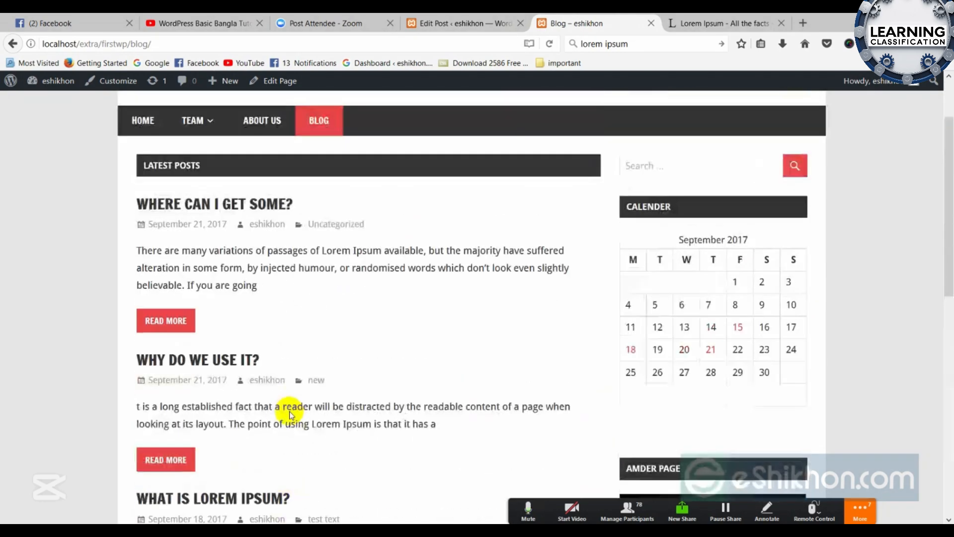
{"action": "scroll", "coordinate": [290, 414], "scroll_direction": "up", "scroll_amount": 1}
{"action": "scroll", "coordinate": [284, 411], "scroll_direction": "down", "scroll_amount": 3}
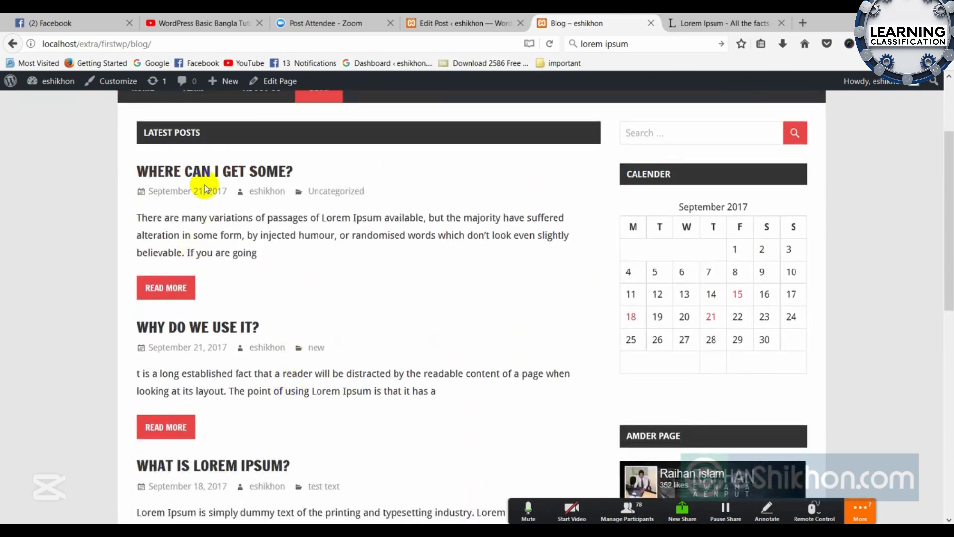
Open the list of all posts in the admin area and compare it with the posts on the Blog page
{"action": "left_click", "coordinate": [451, 22]}
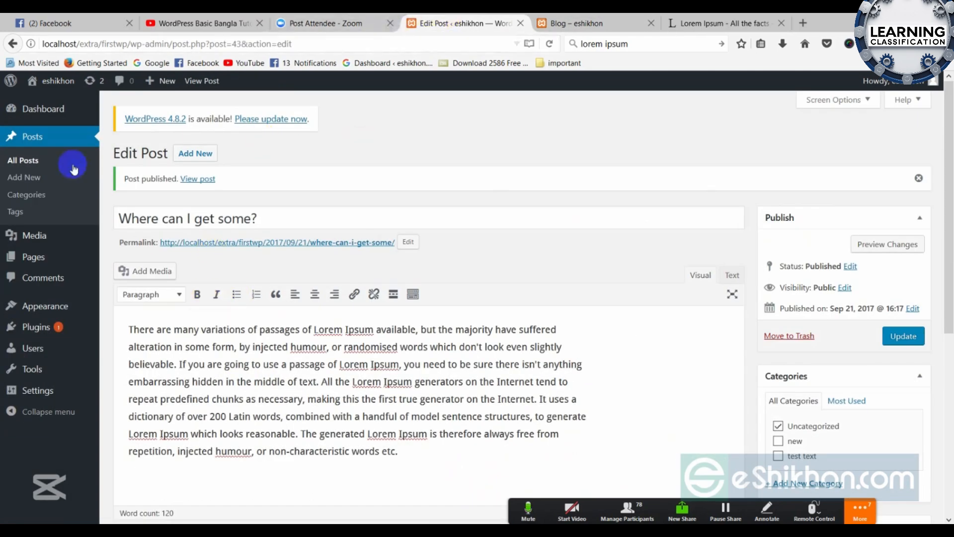
{"action": "left_click", "coordinate": [27, 167]}
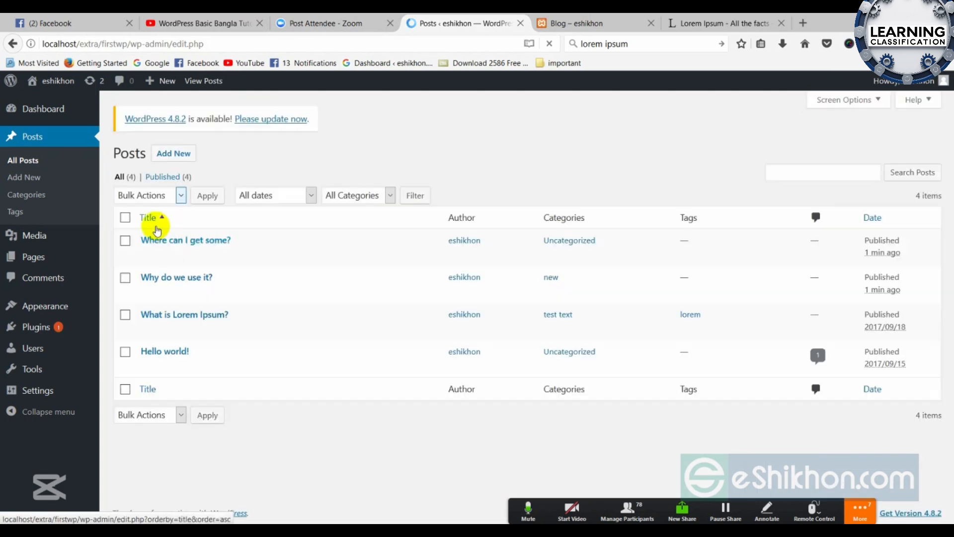
{"action": "left_click", "coordinate": [587, 23]}
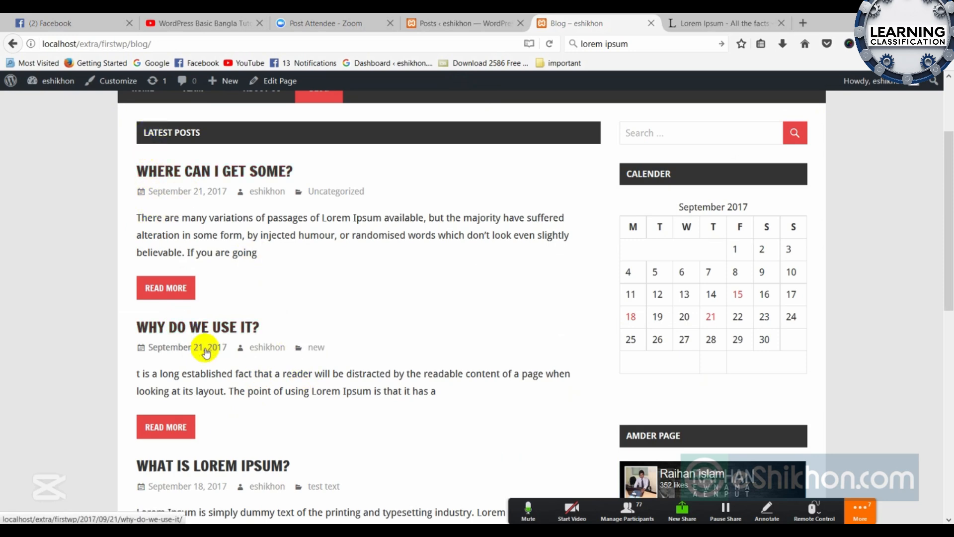
{"action": "scroll", "coordinate": [201, 348], "scroll_direction": "down", "scroll_amount": 3}
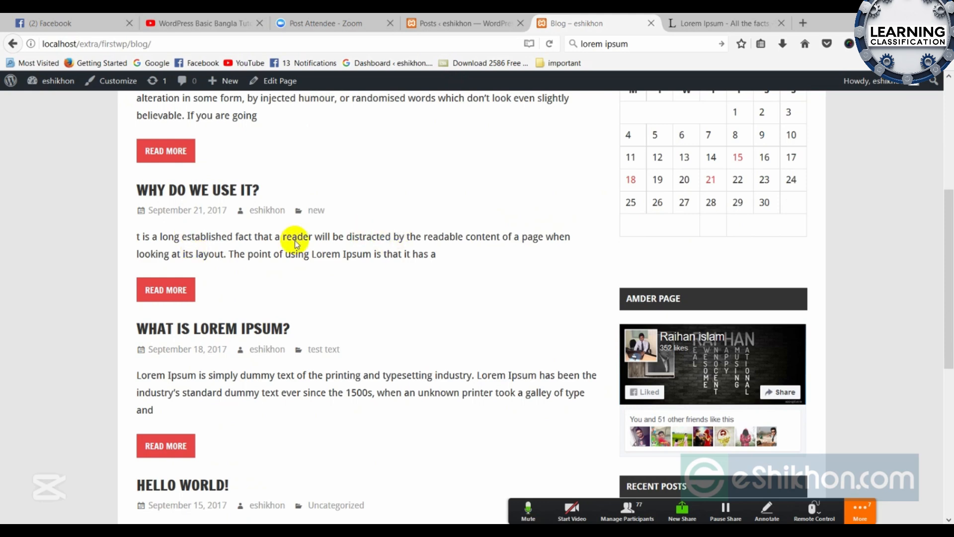
{"action": "scroll", "coordinate": [274, 318], "scroll_direction": "up", "scroll_amount": 3}
{"action": "scroll", "coordinate": [248, 333], "scroll_direction": "down", "scroll_amount": 7}
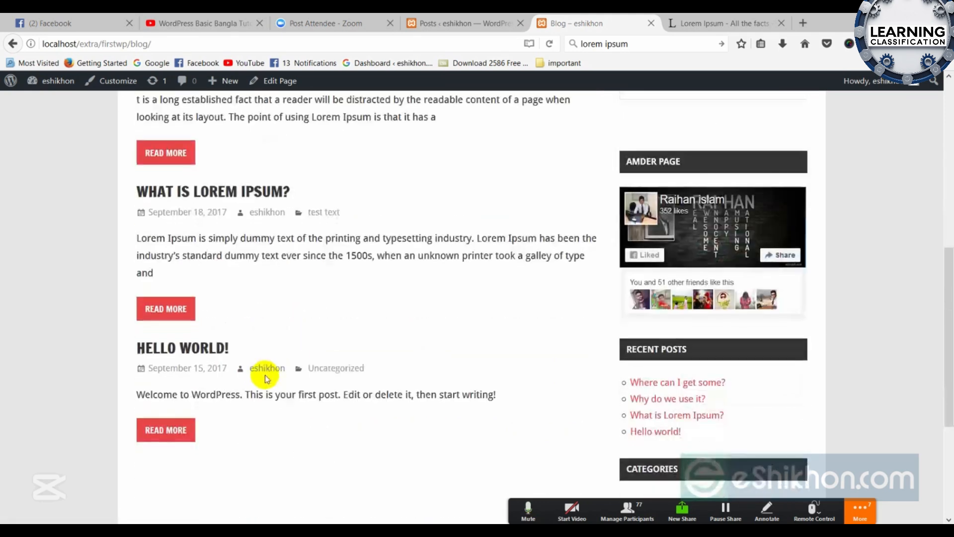
{"action": "scroll", "coordinate": [265, 375], "scroll_direction": "down", "scroll_amount": 2}
{"action": "scroll", "coordinate": [273, 347], "scroll_direction": "up", "scroll_amount": 2}
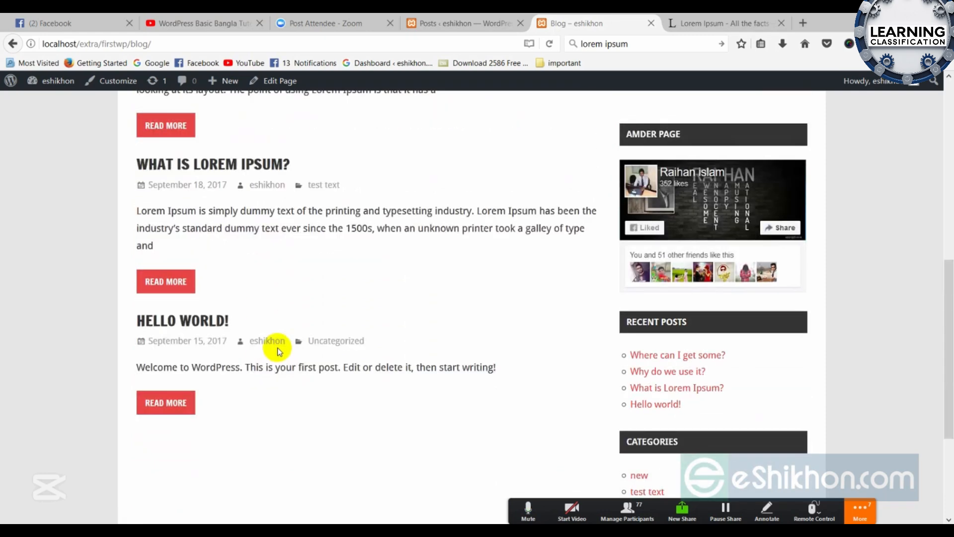
Recheck the admin posts list, then review the Blog page's entries from the oldest post back up to the newest
{"action": "left_click", "coordinate": [460, 22]}
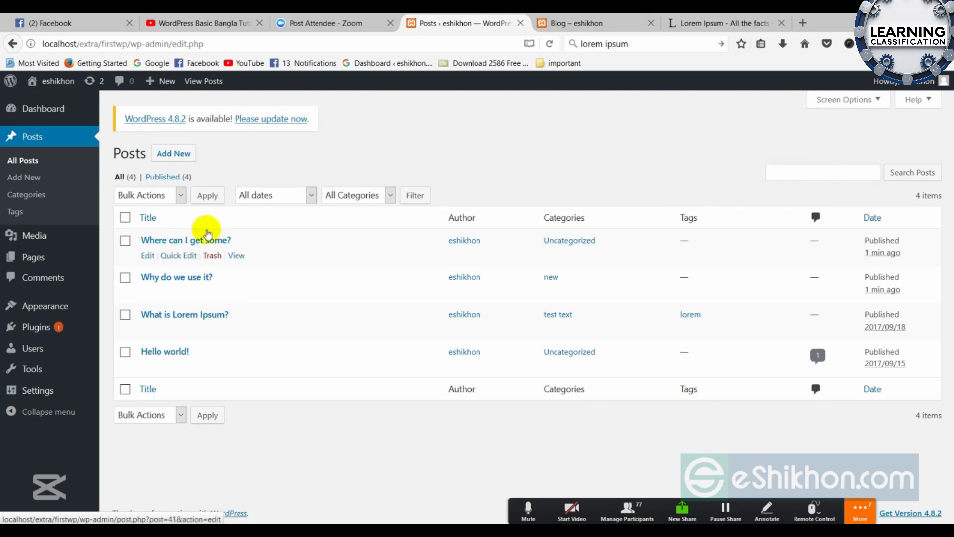
{"action": "left_click", "coordinate": [621, 21]}
{"action": "scroll", "coordinate": [228, 279], "scroll_direction": "down", "scroll_amount": 5}
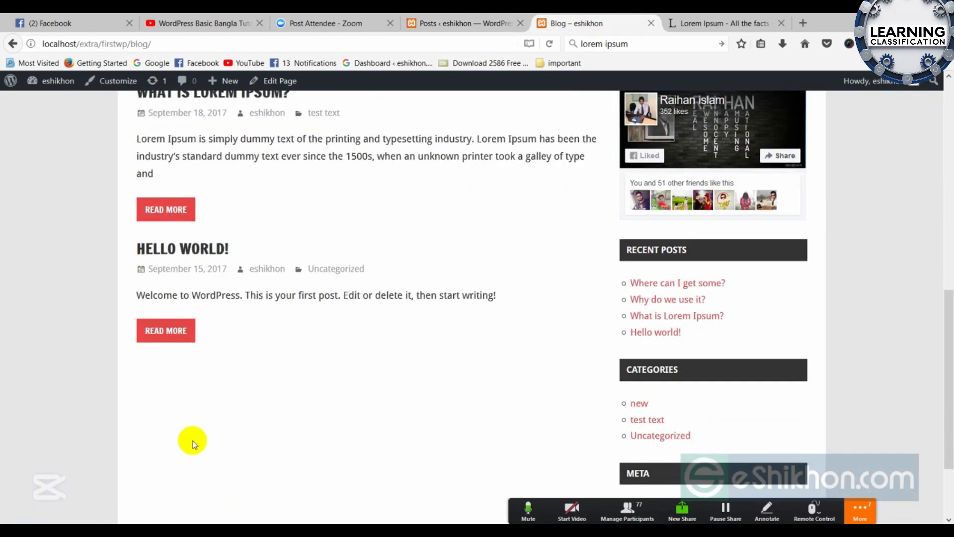
{"action": "scroll", "coordinate": [193, 443], "scroll_direction": "down", "scroll_amount": 2}
{"action": "scroll", "coordinate": [277, 384], "scroll_direction": "up", "scroll_amount": 8}
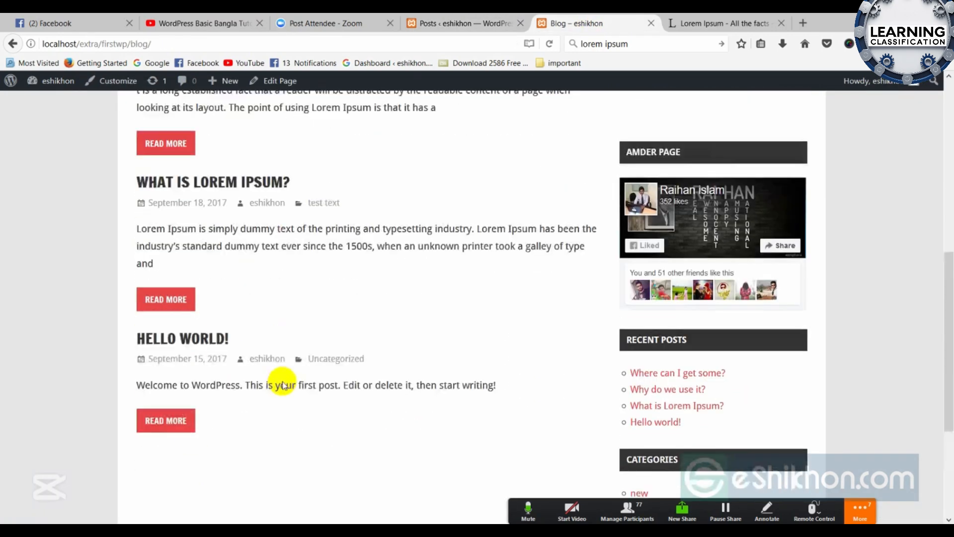
{"action": "scroll", "coordinate": [179, 332], "scroll_direction": "down", "scroll_amount": 1}
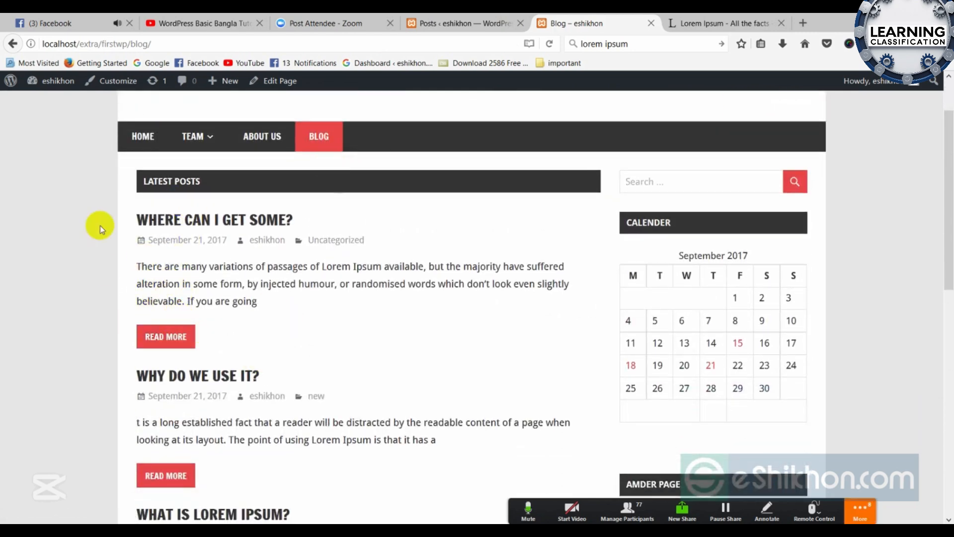
{"action": "scroll", "coordinate": [245, 377], "scroll_direction": "down", "scroll_amount": 1}
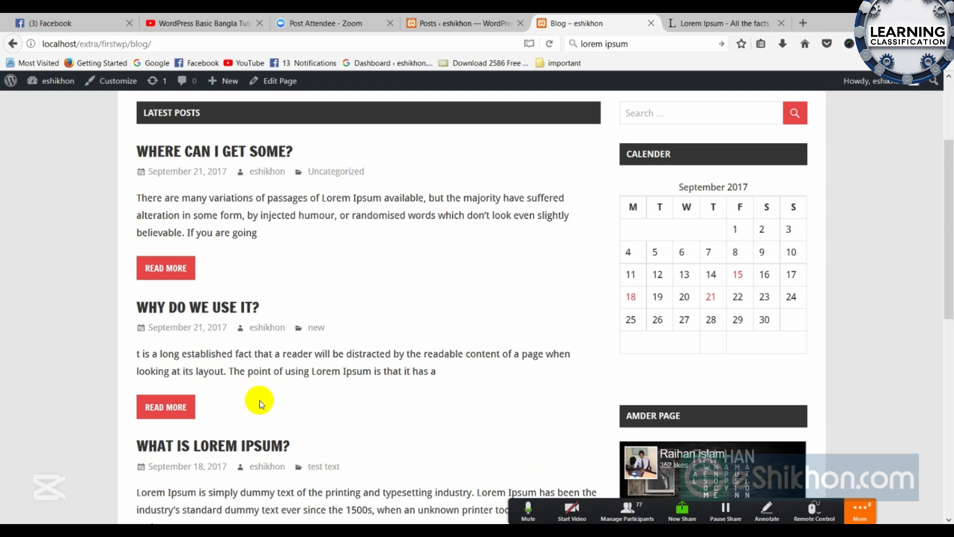
Open the site's Reading settings in the admin area and examine the maximum number of posts shown on blog pages
{"action": "left_click", "coordinate": [460, 23]}
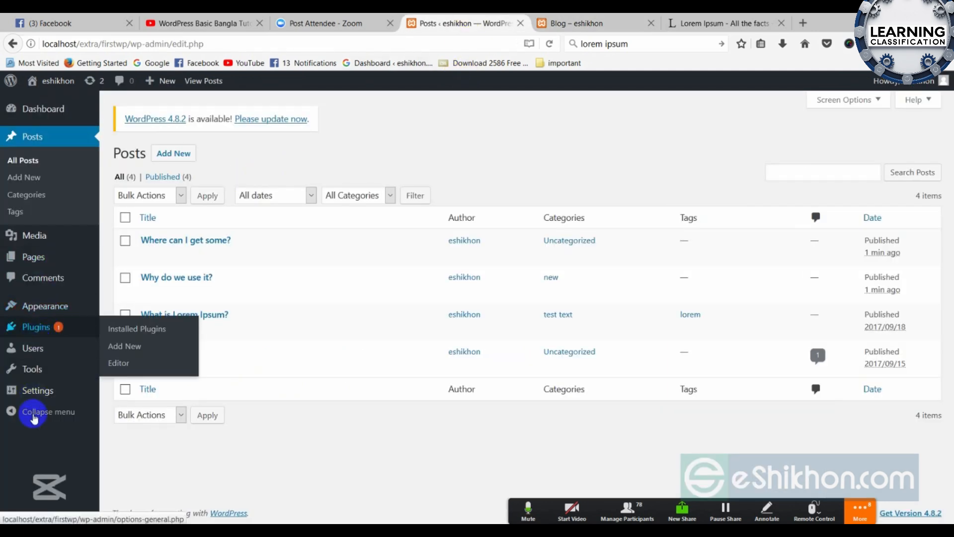
{"action": "mouse_move", "coordinate": [32, 390]}
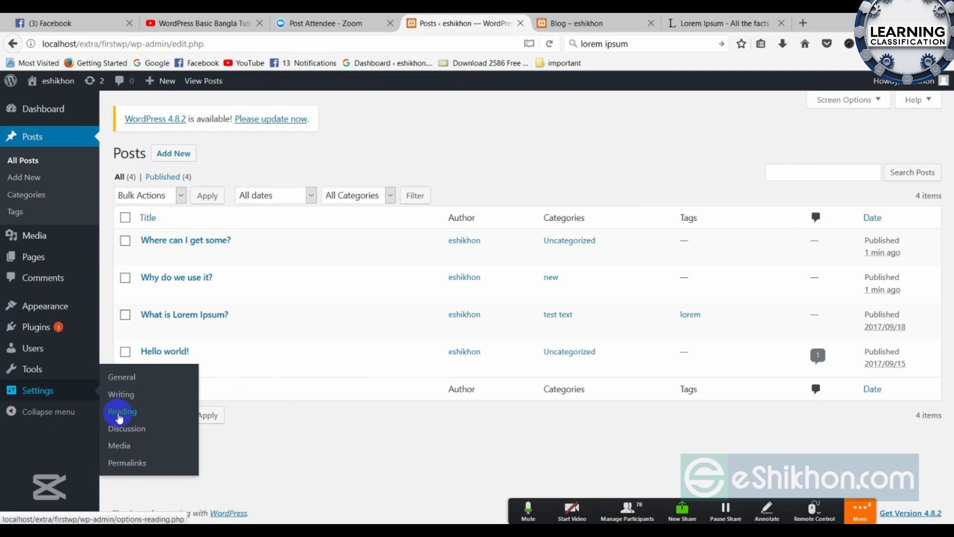
{"action": "left_click", "coordinate": [123, 413]}
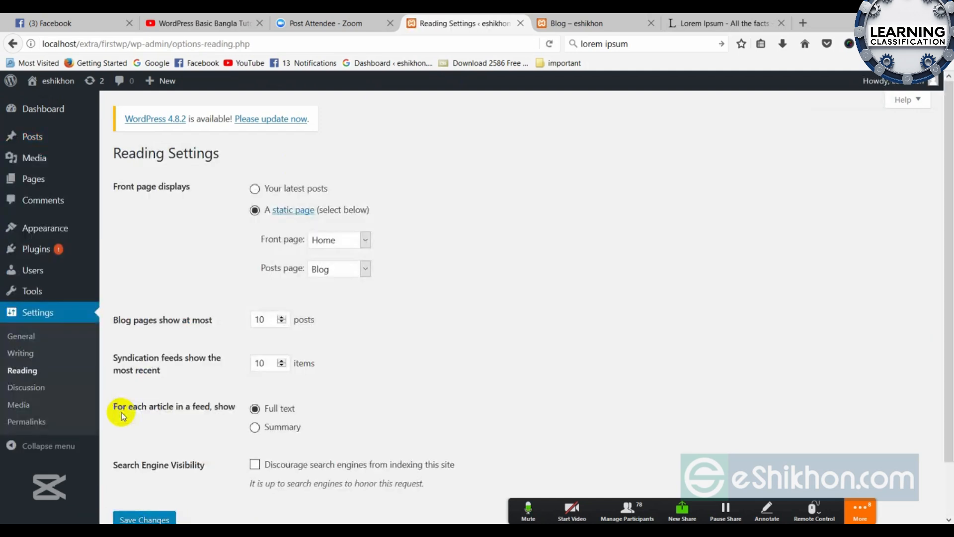
{"action": "scroll", "coordinate": [580, 282], "scroll_direction": "down", "scroll_amount": 2}
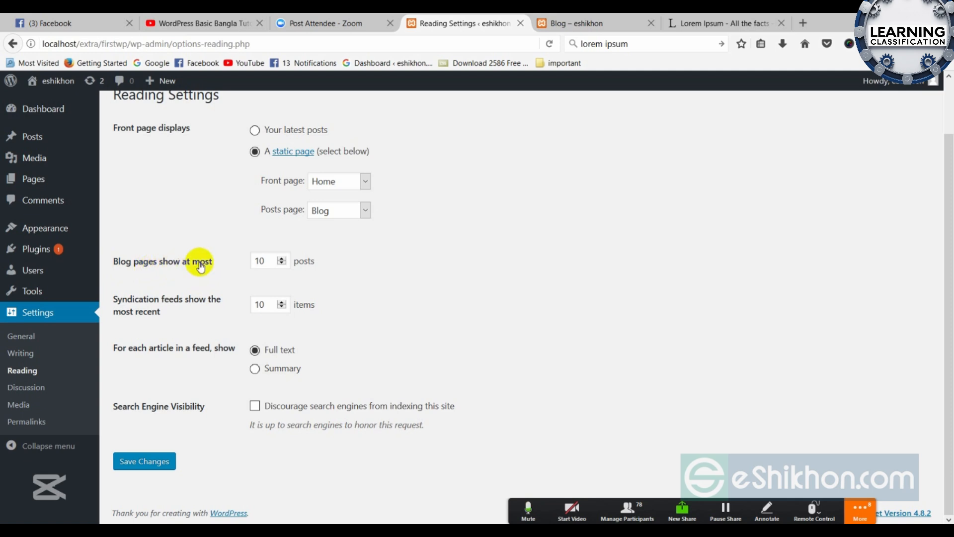
{"action": "left_click_drag", "start_coordinate": [265, 263], "coordinate": [233, 271]}
{"action": "left_click", "coordinate": [233, 271]}
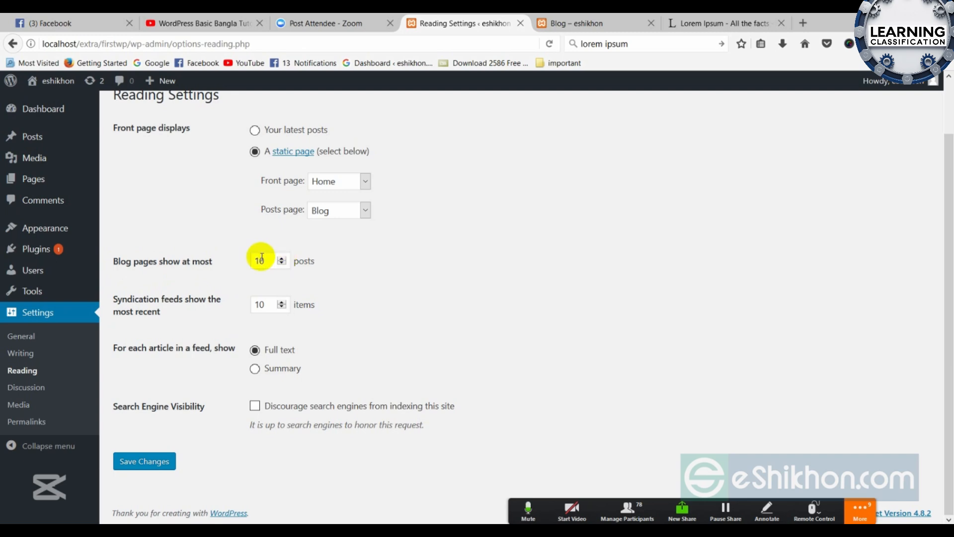
Return to the Blog page and review all listed posts down to the footer and back up to the newest
{"action": "left_click", "coordinate": [571, 17]}
{"action": "scroll", "coordinate": [354, 276], "scroll_direction": "up", "scroll_amount": 3}
{"action": "scroll", "coordinate": [192, 326], "scroll_direction": "down", "scroll_amount": 4}
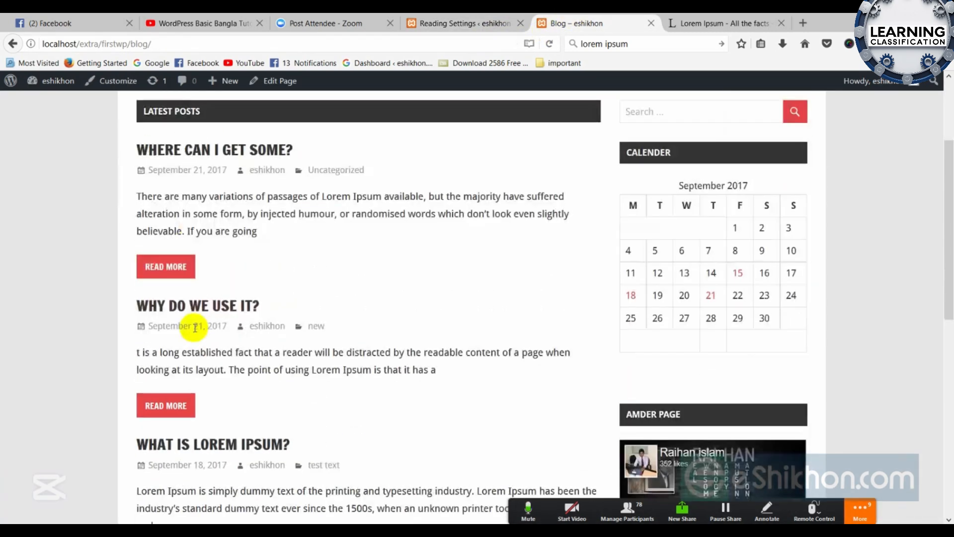
{"action": "scroll", "coordinate": [175, 388], "scroll_direction": "down", "scroll_amount": 4}
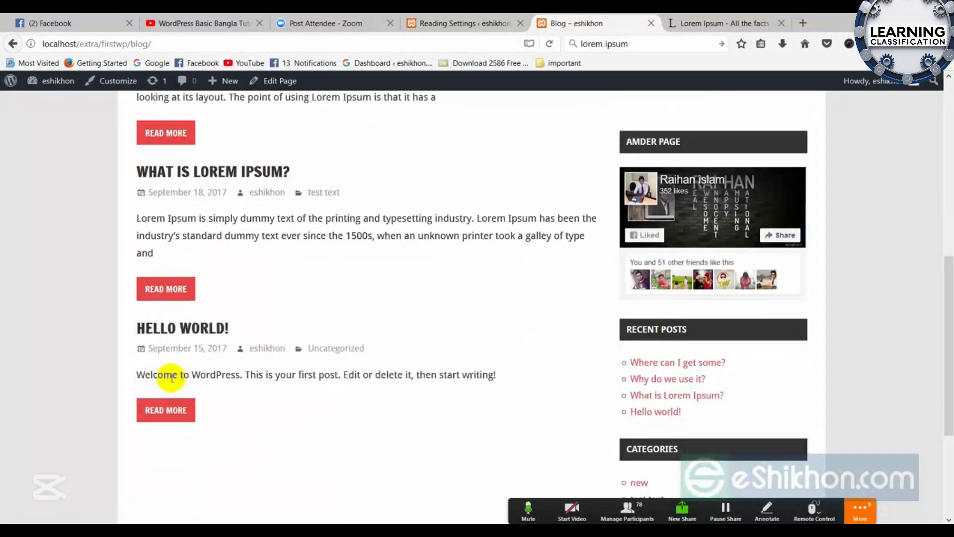
{"action": "scroll", "coordinate": [193, 398], "scroll_direction": "down", "scroll_amount": 2}
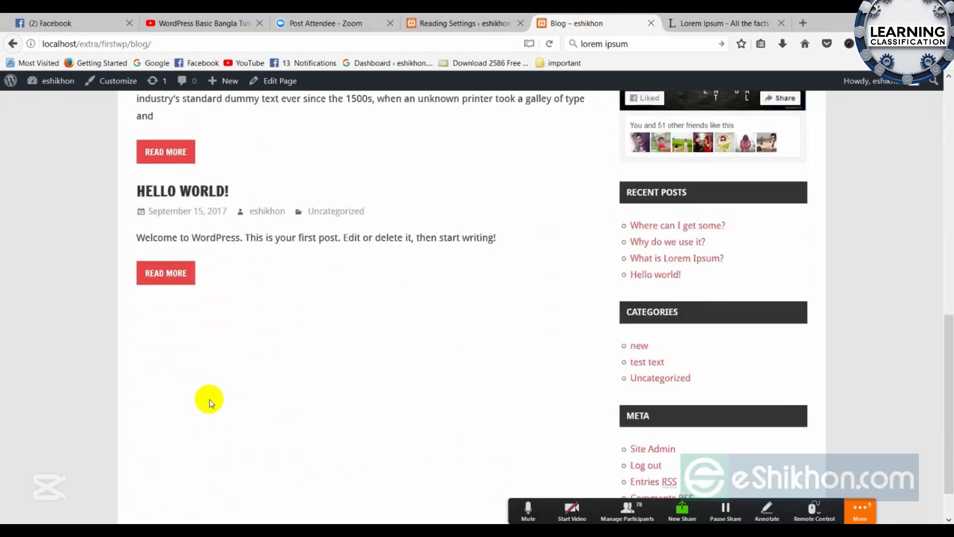
{"action": "scroll", "coordinate": [305, 331], "scroll_direction": "up", "scroll_amount": 4}
{"action": "scroll", "coordinate": [117, 360], "scroll_direction": "down", "scroll_amount": 5}
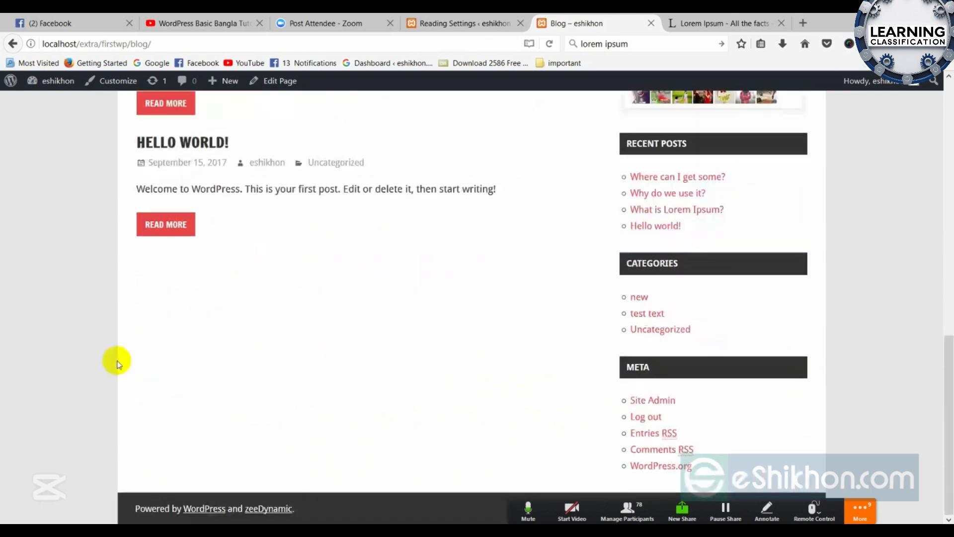
{"action": "scroll", "coordinate": [276, 323], "scroll_direction": "up", "scroll_amount": 11}
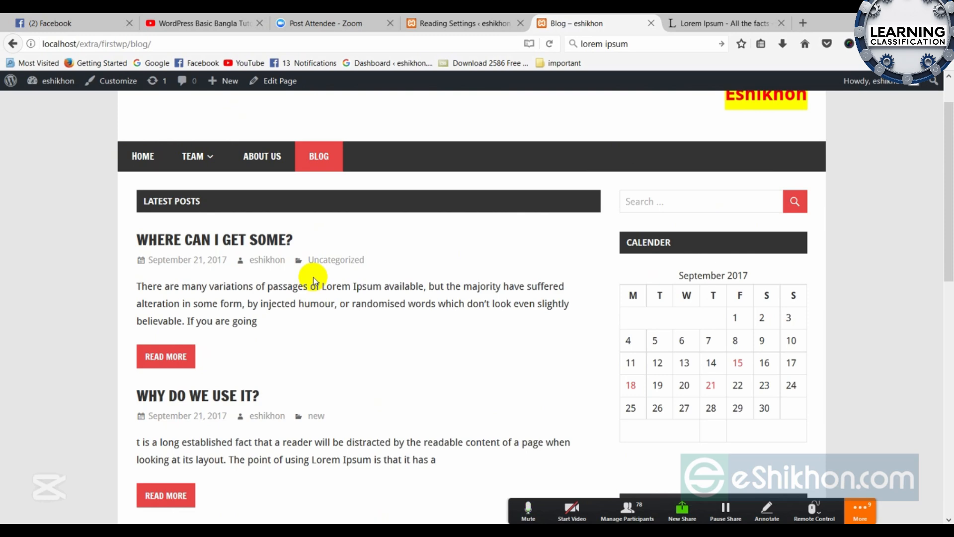
Set the maximum number of posts per blog page to 2 in the Reading settings and save the changes
{"action": "left_click", "coordinate": [450, 23]}
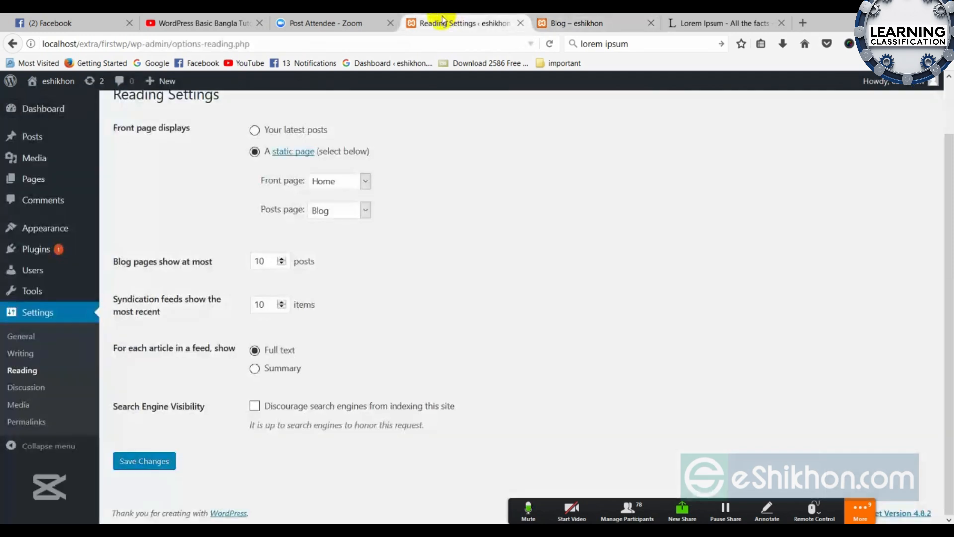
{"action": "left_click_drag", "start_coordinate": [266, 260], "coordinate": [241, 263]}
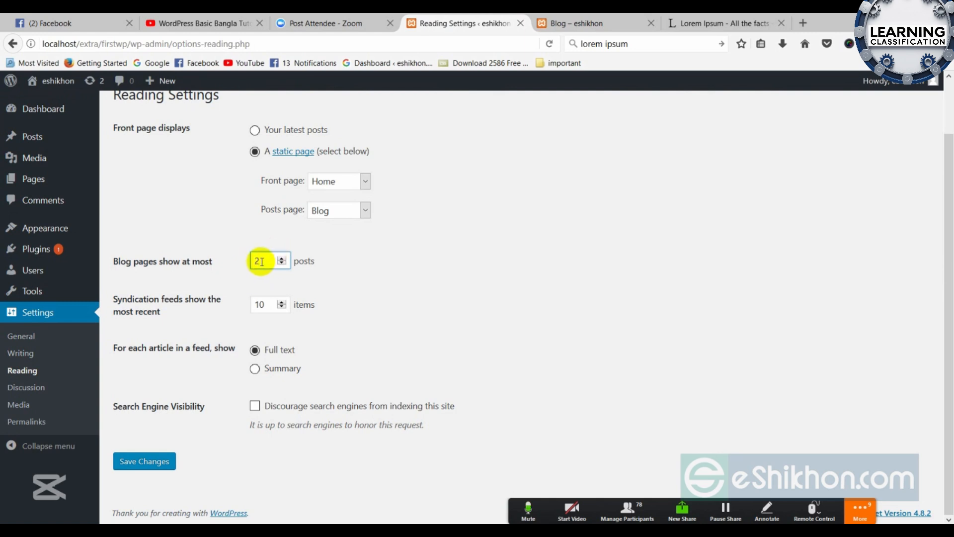
{"action": "left_click", "coordinate": [145, 461]}
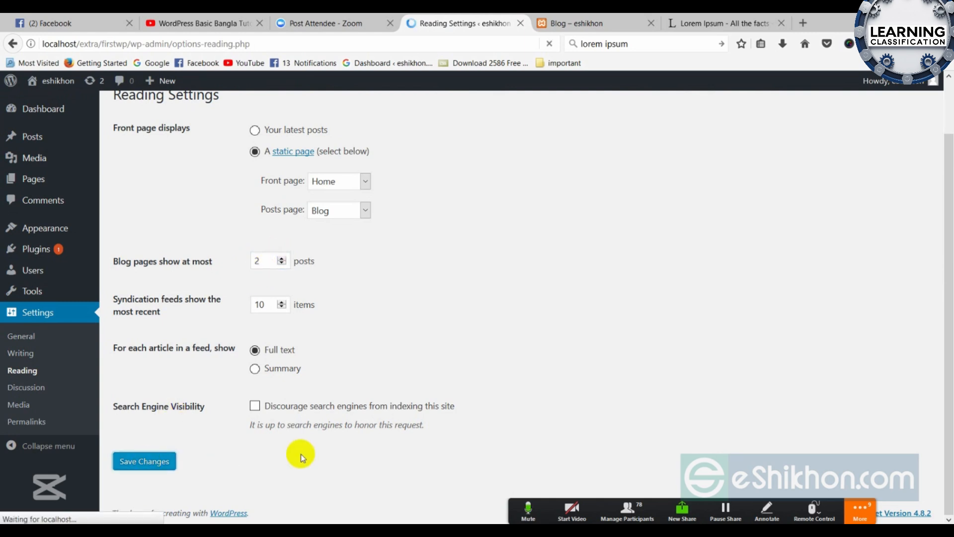
Reload the Blog page and examine its posts and the page-number links below them
{"action": "left_click", "coordinate": [566, 23]}
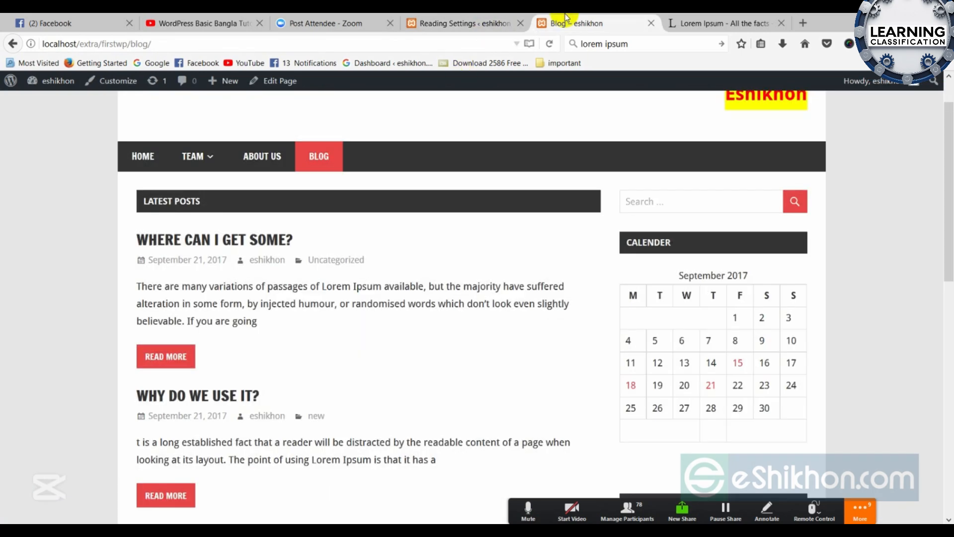
{"action": "right_click", "coordinate": [384, 221]}
{"action": "left_click", "coordinate": [454, 231]}
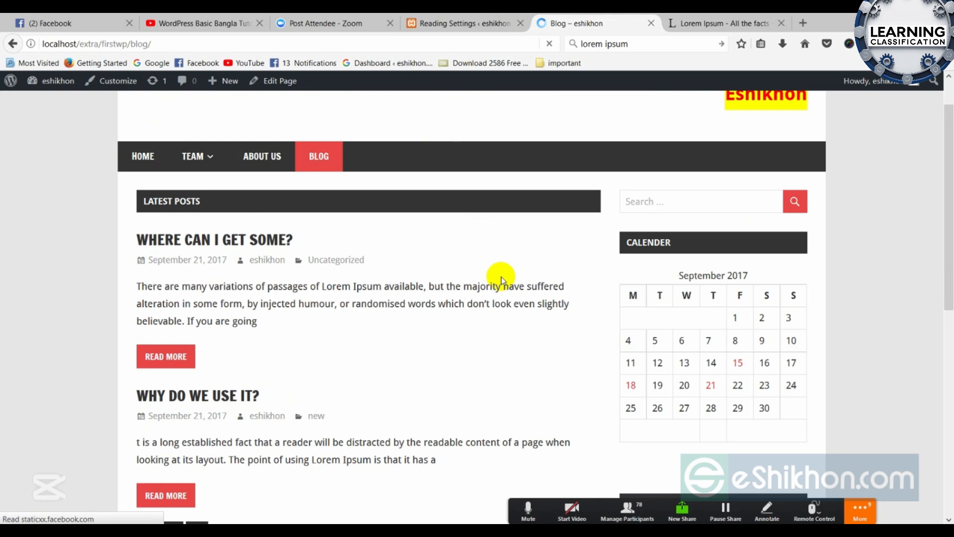
{"action": "scroll", "coordinate": [398, 273], "scroll_direction": "down", "scroll_amount": 3}
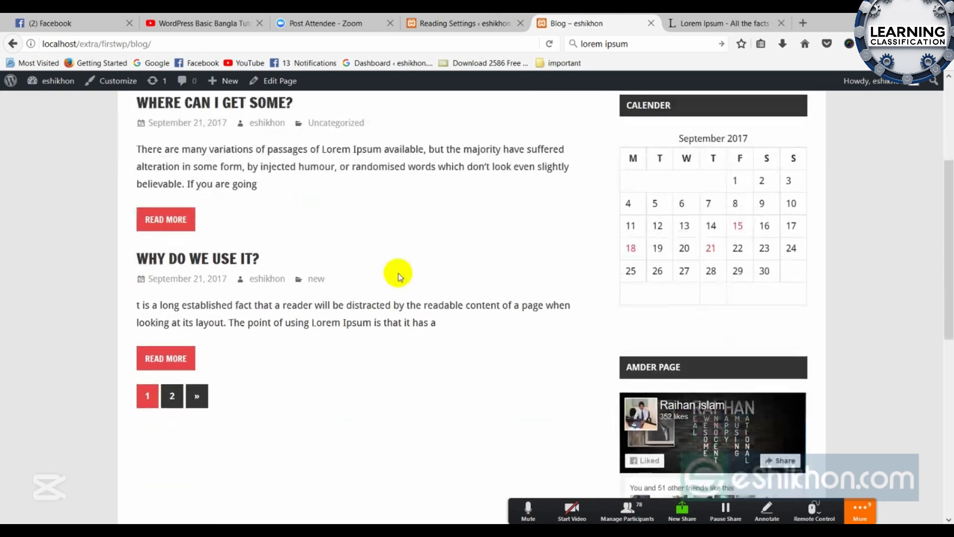
{"action": "scroll", "coordinate": [399, 273], "scroll_direction": "up", "scroll_amount": 3}
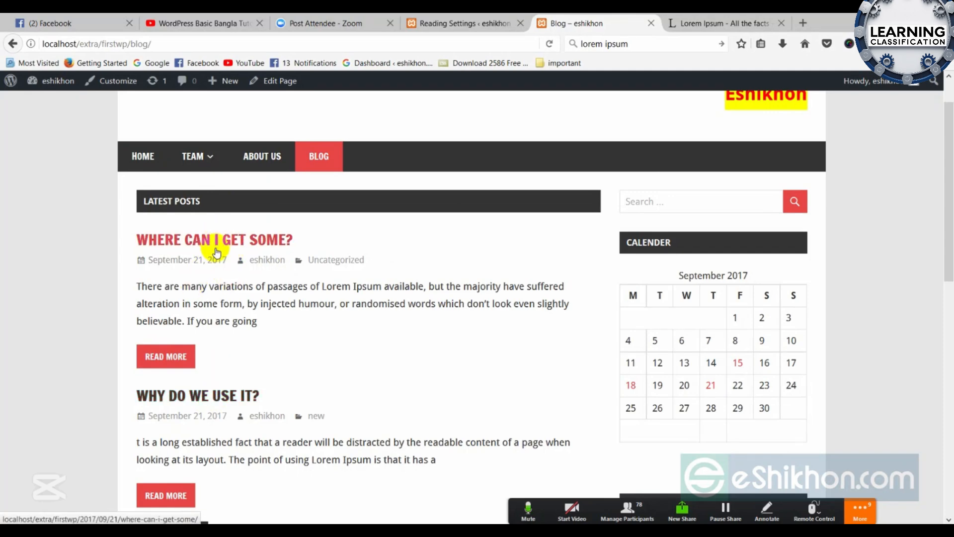
{"action": "scroll", "coordinate": [319, 283], "scroll_direction": "down", "scroll_amount": 4}
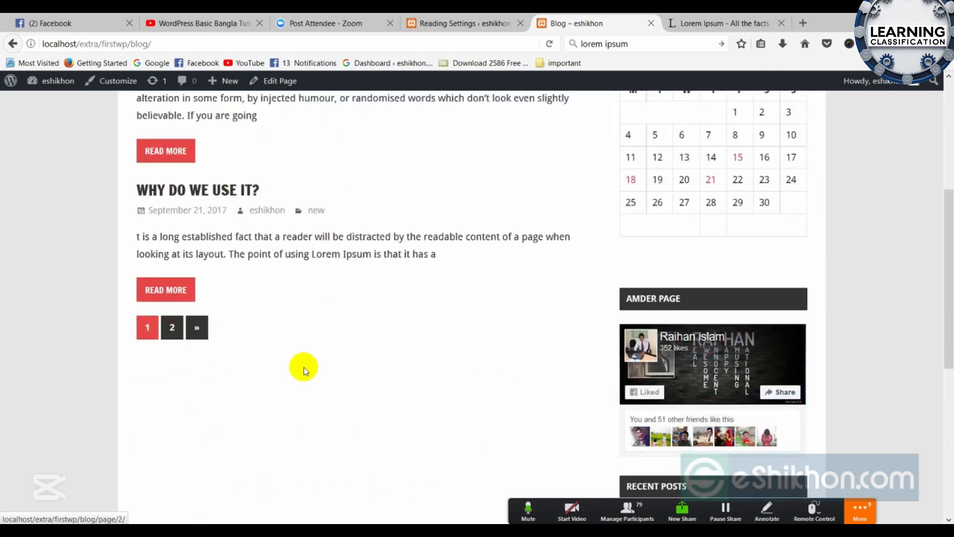
{"action": "scroll", "coordinate": [305, 368], "scroll_direction": "up", "scroll_amount": 3}
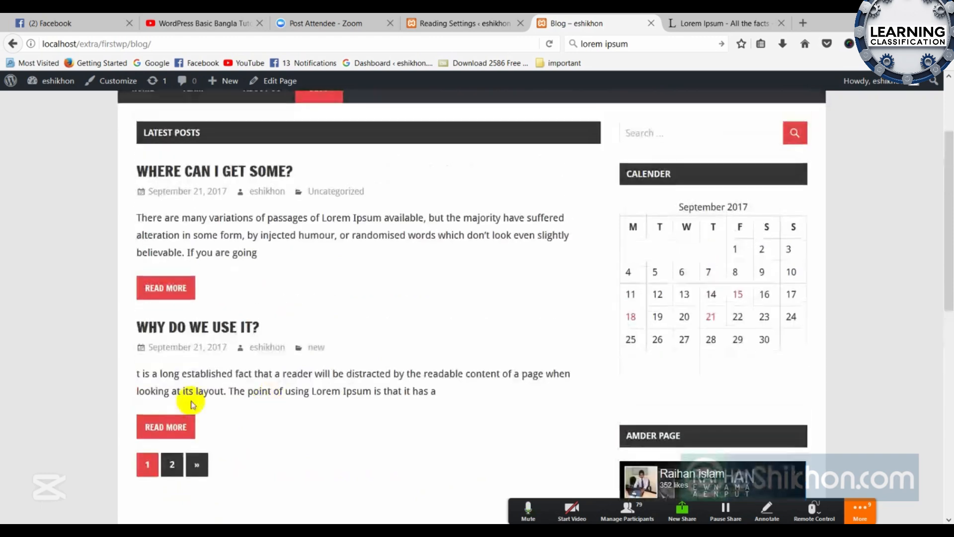
{"action": "scroll", "coordinate": [224, 470], "scroll_direction": "down", "scroll_amount": 3}
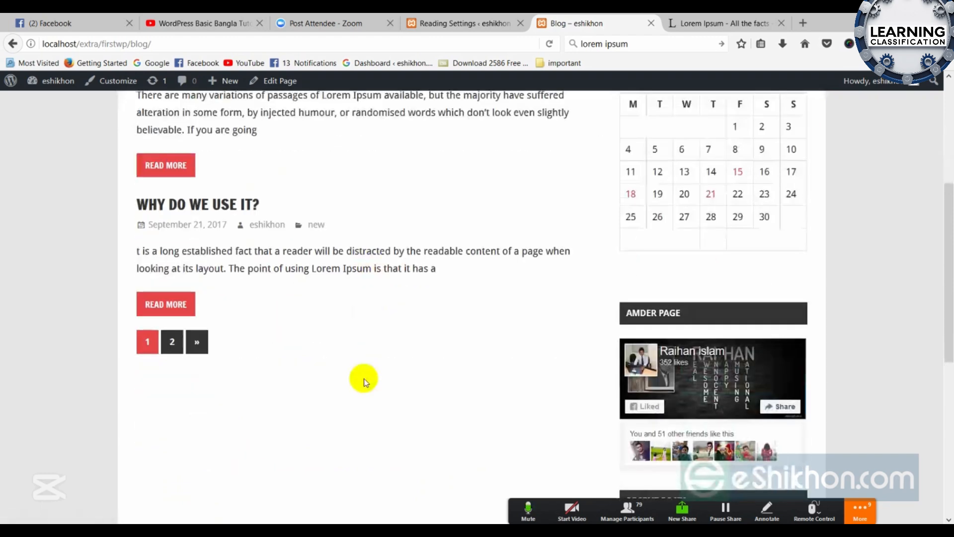
Open page 2 of the Blog and look over the older posts listed there
{"action": "left_click", "coordinate": [172, 329]}
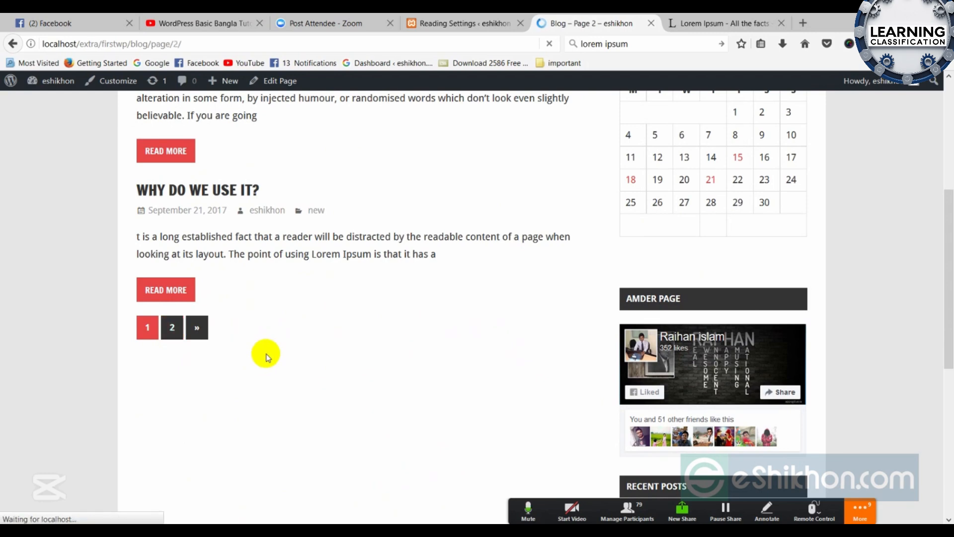
{"action": "scroll", "coordinate": [262, 351], "scroll_direction": "down", "scroll_amount": 3}
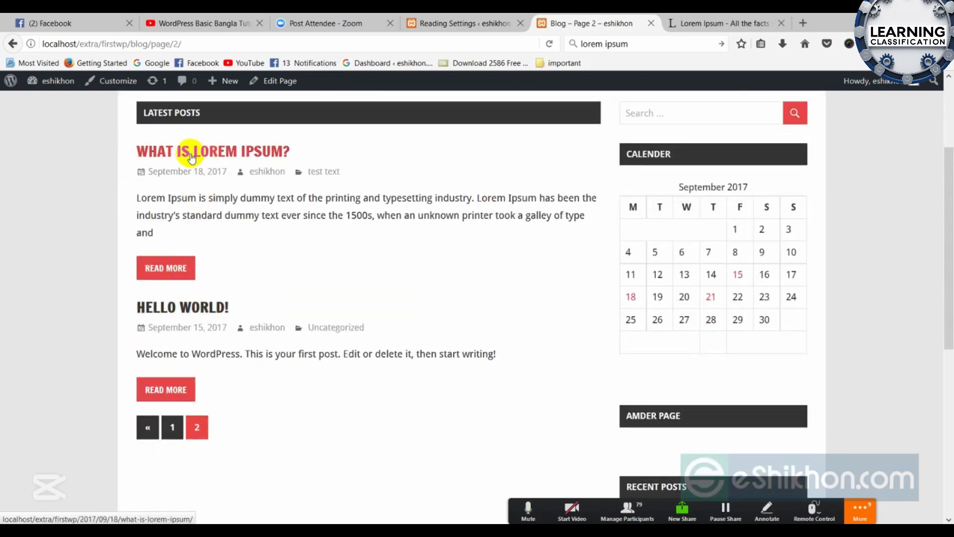
{"action": "scroll", "coordinate": [321, 221], "scroll_direction": "up", "scroll_amount": 3}
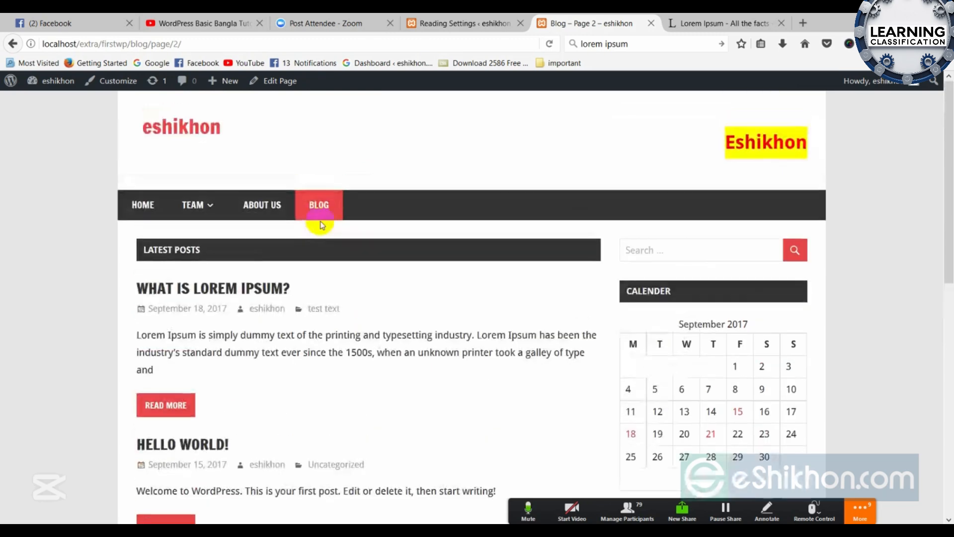
{"action": "scroll", "coordinate": [321, 225], "scroll_direction": "down", "scroll_amount": 2}
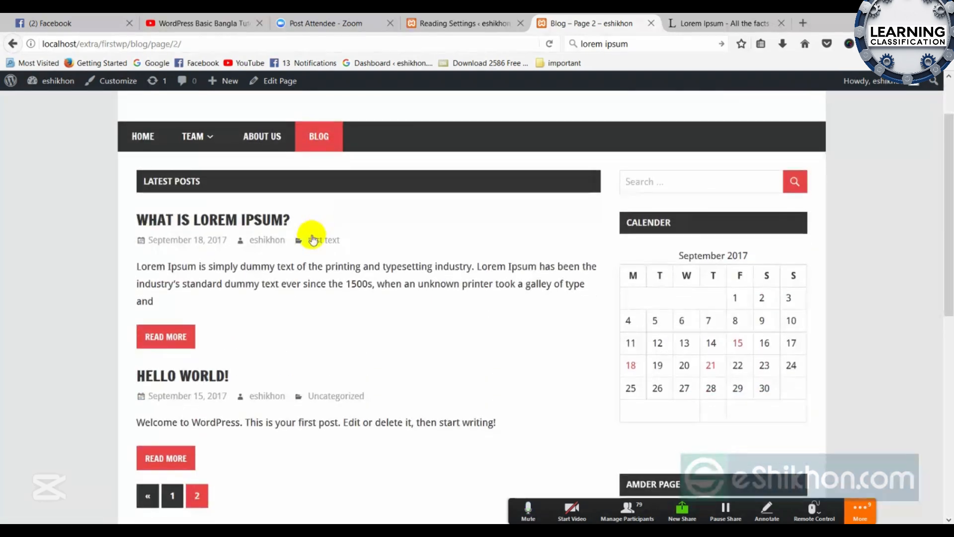
Go back to the first page of the Blog and recheck its posts and page-number links
{"action": "left_click", "coordinate": [321, 138]}
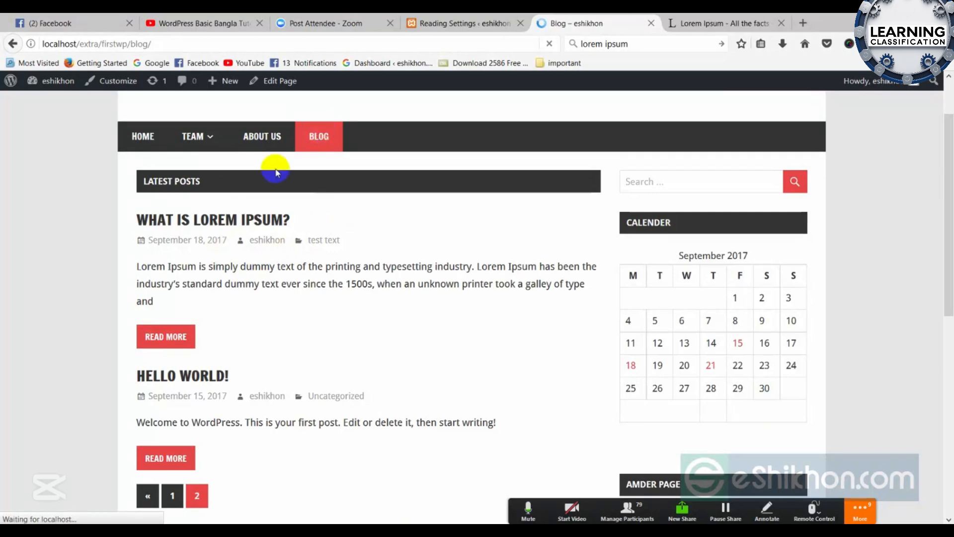
{"action": "scroll", "coordinate": [251, 298], "scroll_direction": "down", "scroll_amount": 1}
{"action": "scroll", "coordinate": [255, 303], "scroll_direction": "down", "scroll_amount": 4}
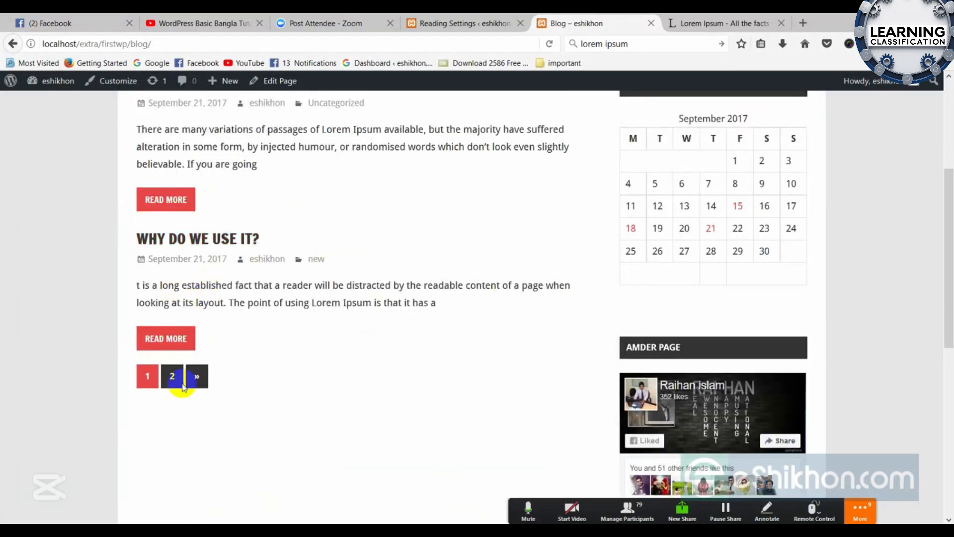
{"action": "scroll", "coordinate": [249, 303], "scroll_direction": "up", "scroll_amount": 3}
{"action": "scroll", "coordinate": [170, 282], "scroll_direction": "down", "scroll_amount": 3}
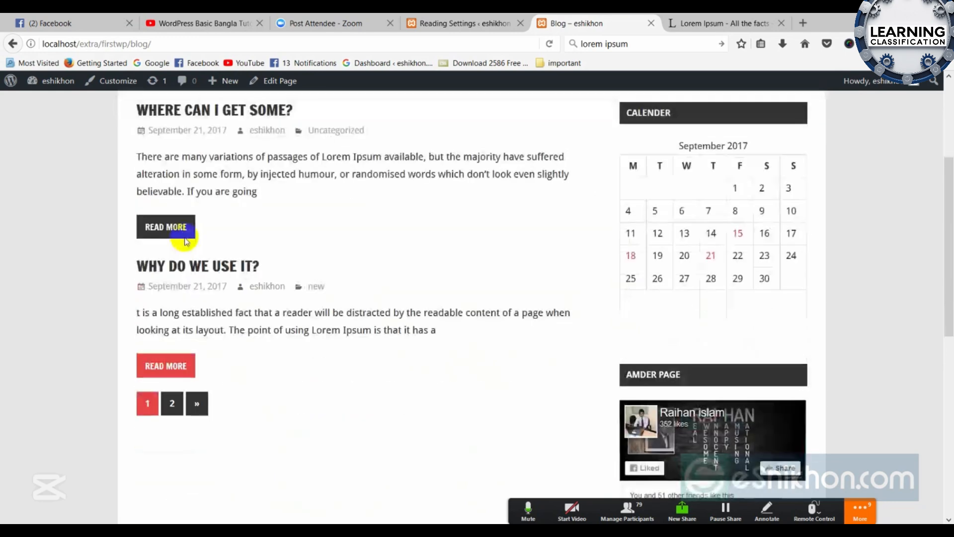
{"action": "scroll", "coordinate": [308, 268], "scroll_direction": "up", "scroll_amount": 3}
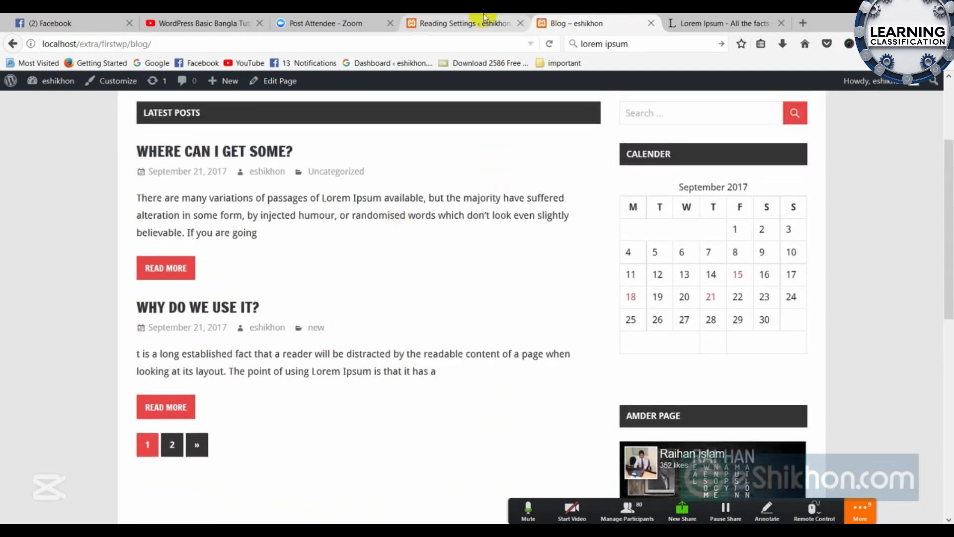
Change the maximum number of posts per blog page to 3 in the Reading settings and save the changes
{"action": "left_click", "coordinate": [431, 22]}
{"action": "double_click", "coordinate": [248, 354]}
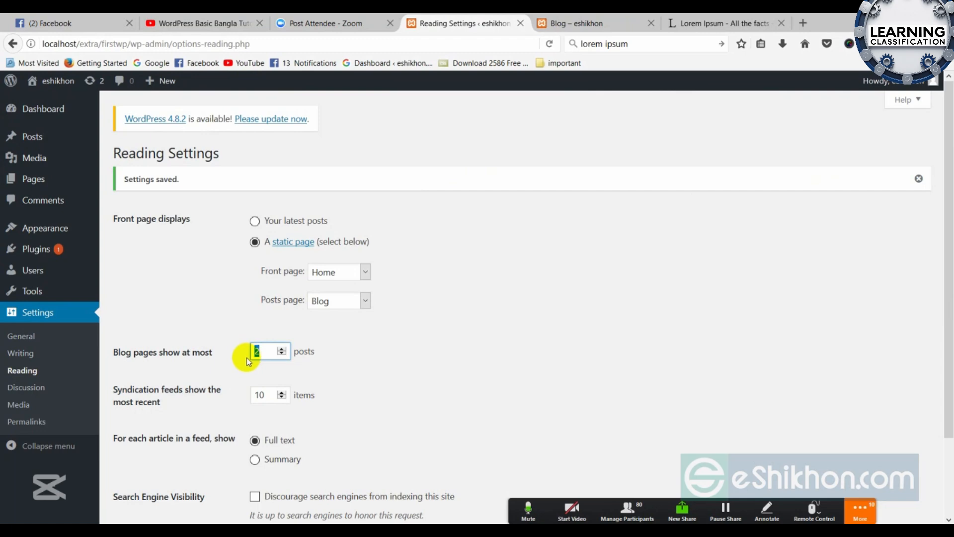
{"action": "left_click", "coordinate": [281, 348]}
{"action": "scroll", "coordinate": [362, 341], "scroll_direction": "down", "scroll_amount": 3}
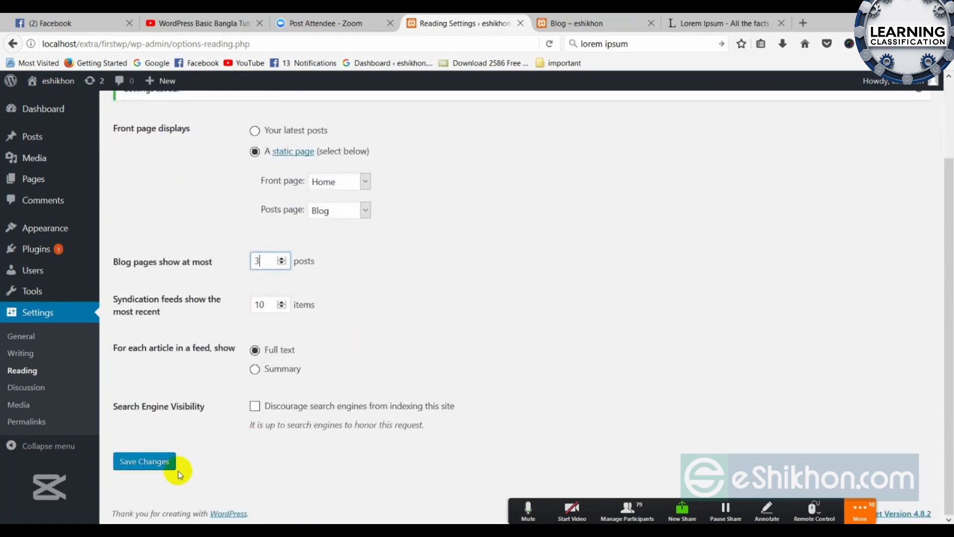
{"action": "left_click", "coordinate": [154, 465]}
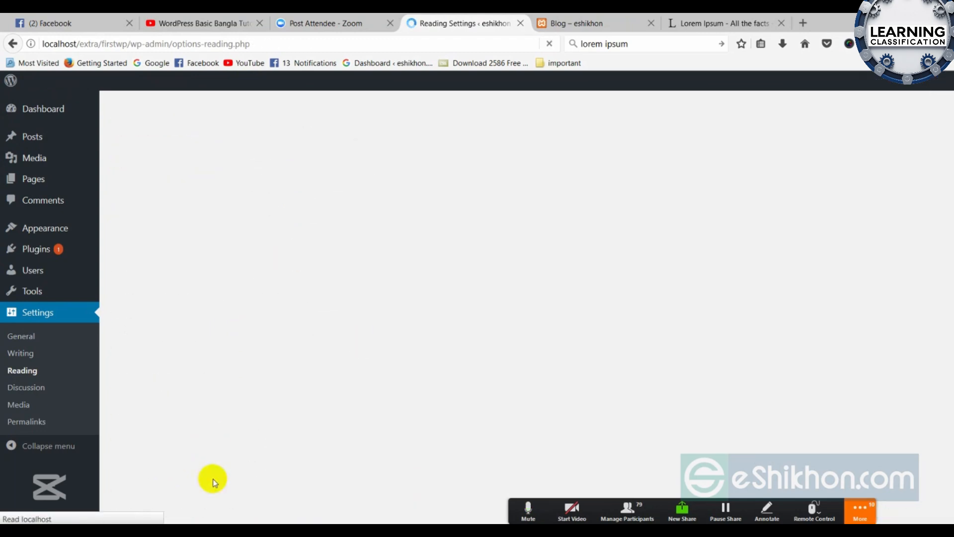
Reload the Blog page to apply the new post limit and examine the listed posts and page-number links
{"action": "left_click", "coordinate": [571, 23]}
{"action": "right_click", "coordinate": [375, 210]}
{"action": "left_click", "coordinate": [445, 218]}
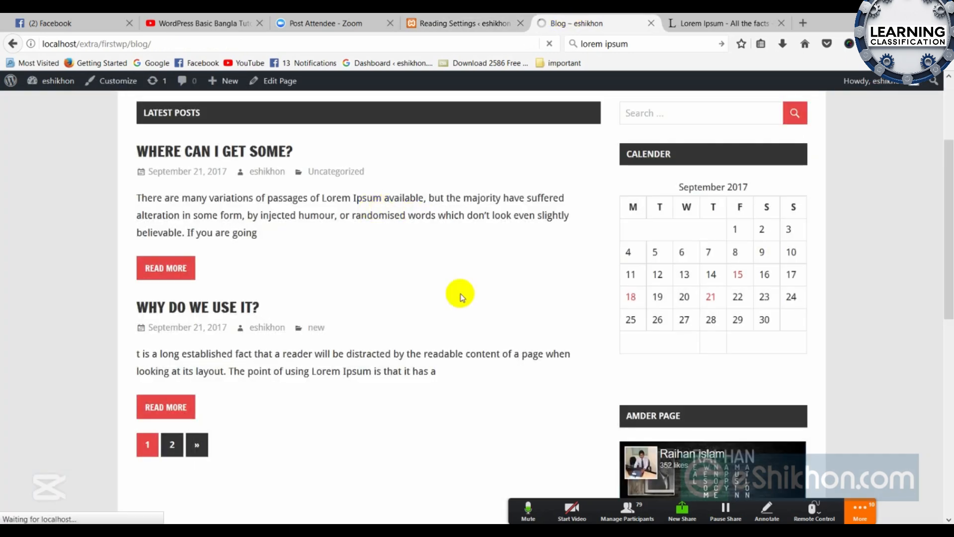
{"action": "scroll", "coordinate": [204, 327], "scroll_direction": "down", "scroll_amount": 4}
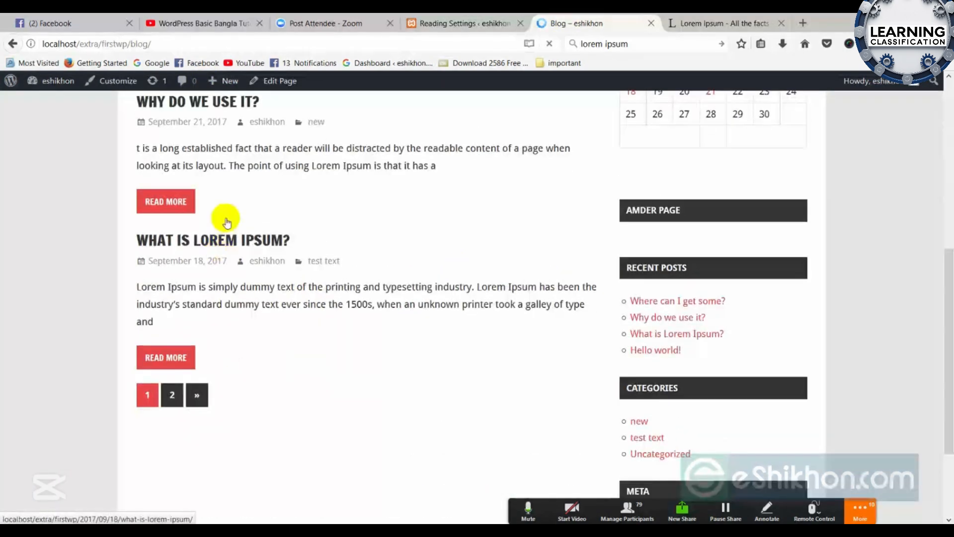
{"action": "scroll", "coordinate": [228, 204], "scroll_direction": "up", "scroll_amount": 4}
{"action": "scroll", "coordinate": [268, 219], "scroll_direction": "down", "scroll_amount": 6}
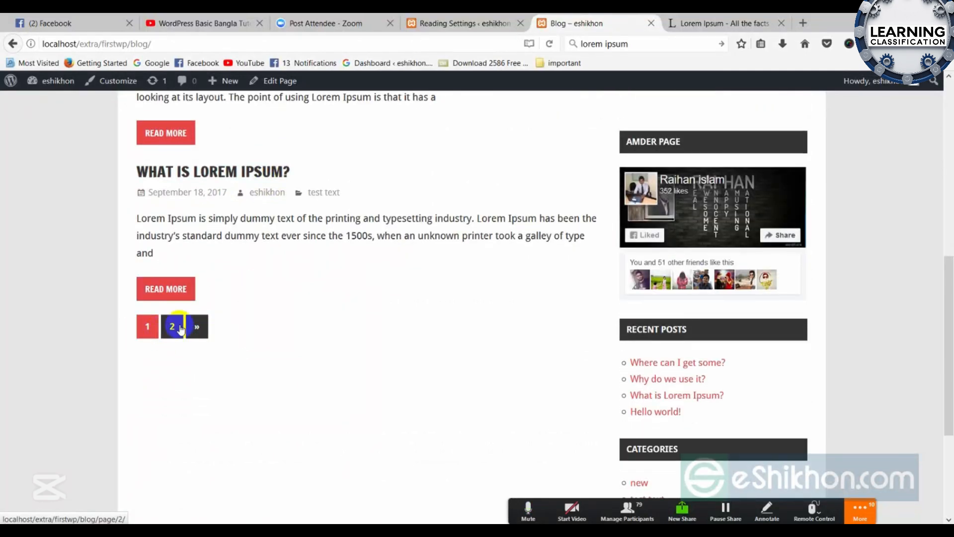
{"action": "scroll", "coordinate": [231, 347], "scroll_direction": "up", "scroll_amount": 7}
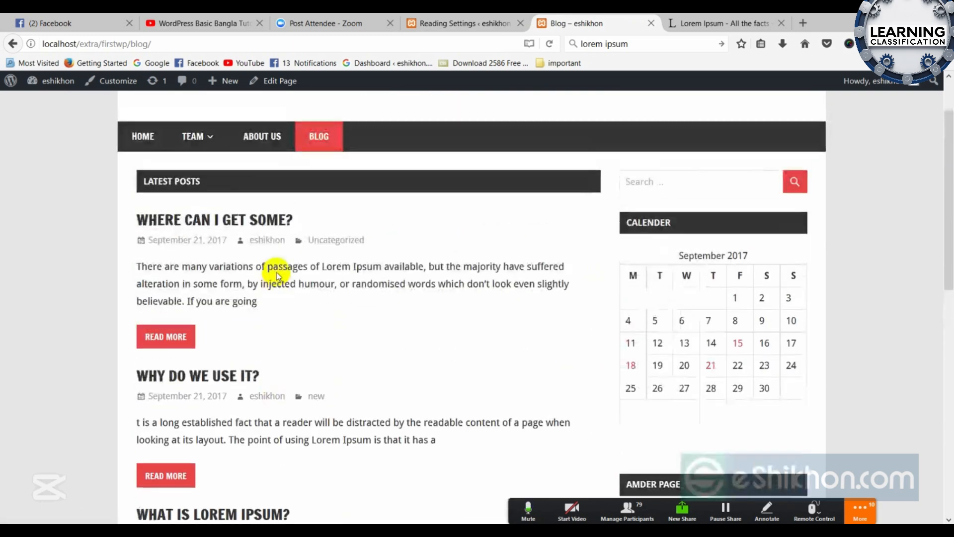
Look over the posts on the first Blog page, and open page 2 to view the remaining post
{"action": "scroll", "coordinate": [277, 277], "scroll_direction": "down", "scroll_amount": 3}
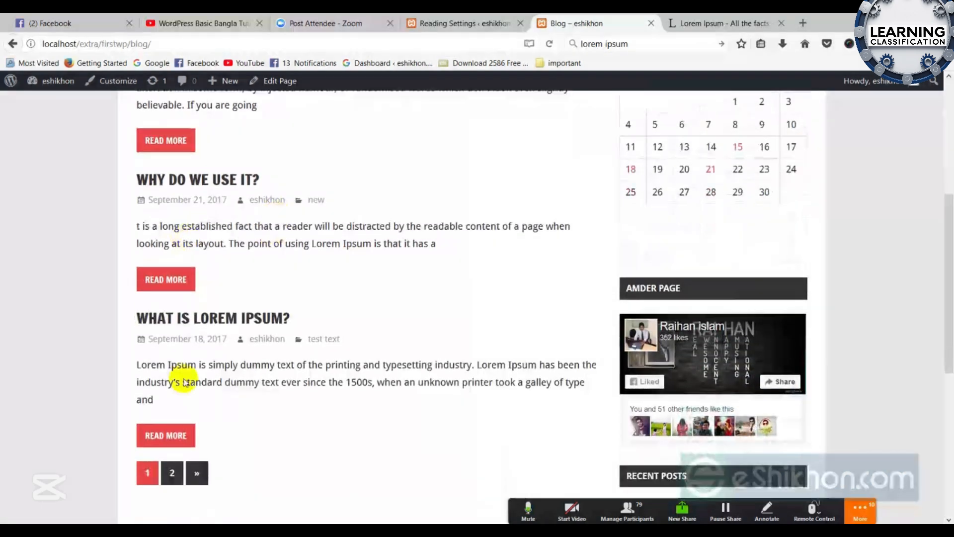
{"action": "scroll", "coordinate": [286, 406], "scroll_direction": "up", "scroll_amount": 1}
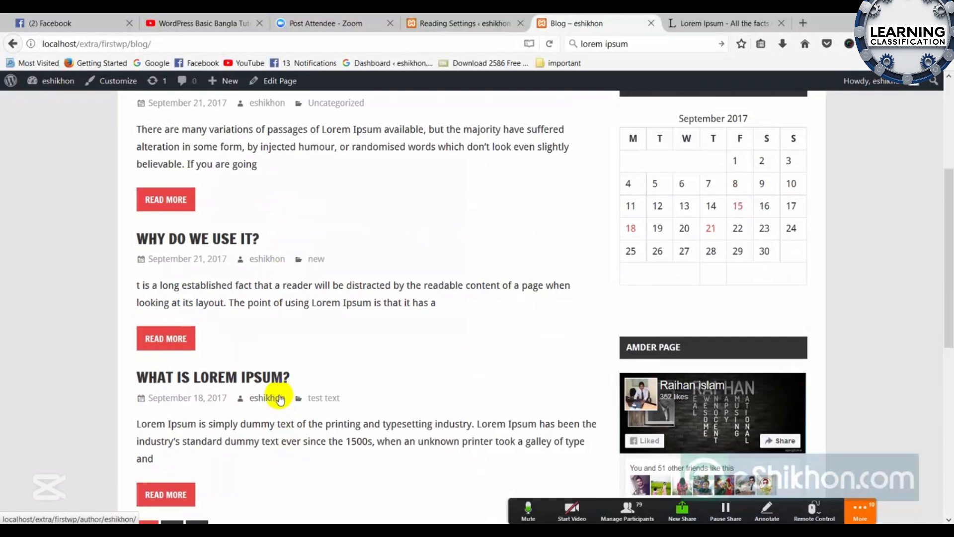
{"action": "scroll", "coordinate": [259, 368], "scroll_direction": "up", "scroll_amount": 3}
{"action": "scroll", "coordinate": [292, 351], "scroll_direction": "down", "scroll_amount": 2}
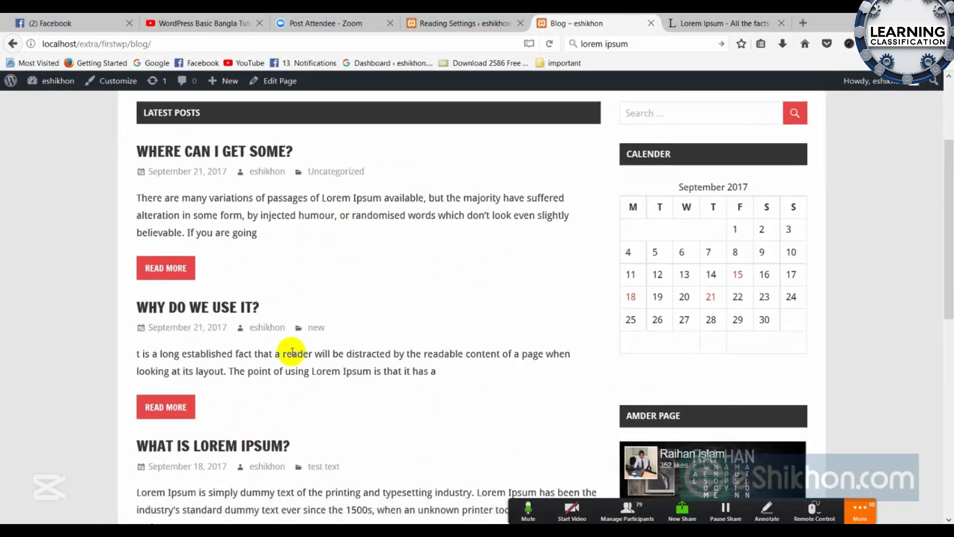
{"action": "scroll", "coordinate": [288, 351], "scroll_direction": "down", "scroll_amount": 4}
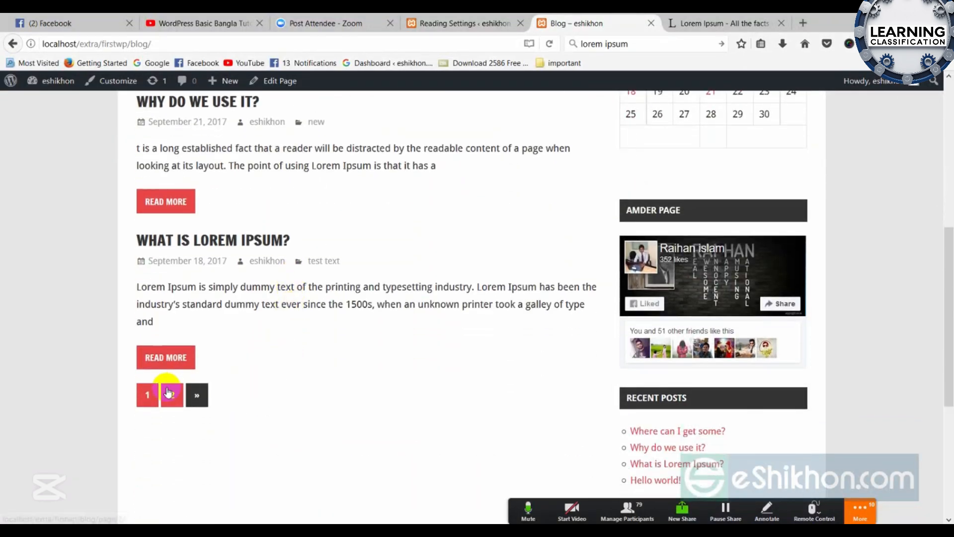
{"action": "left_click", "coordinate": [172, 400]}
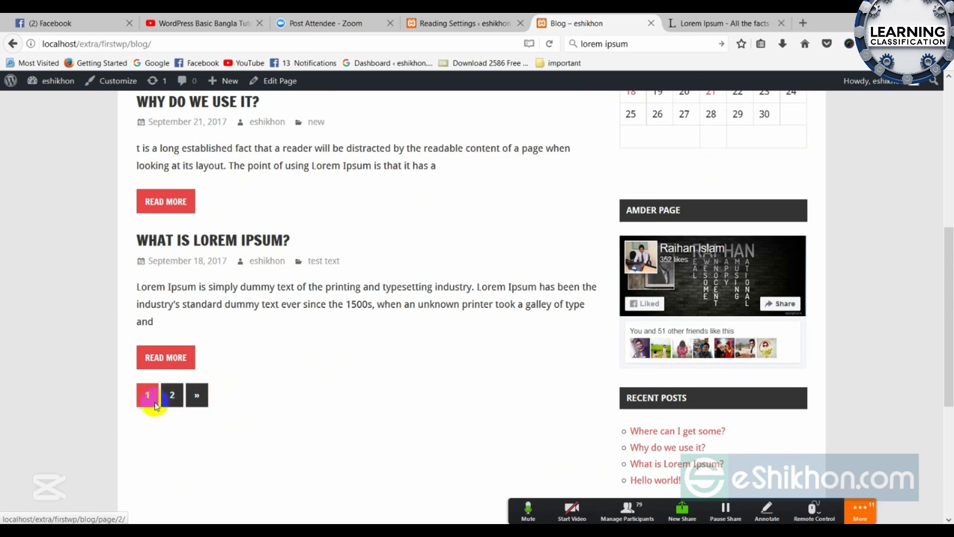
{"action": "left_click", "coordinate": [173, 406]}
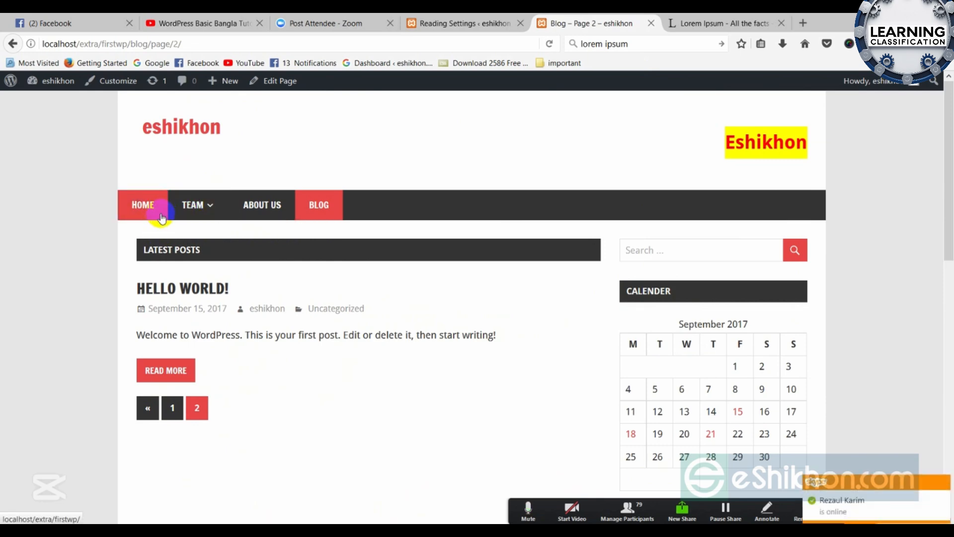
Recheck the front page and posts page choices in the Reading settings, and open the site's static Home page
{"action": "left_click", "coordinate": [438, 24]}
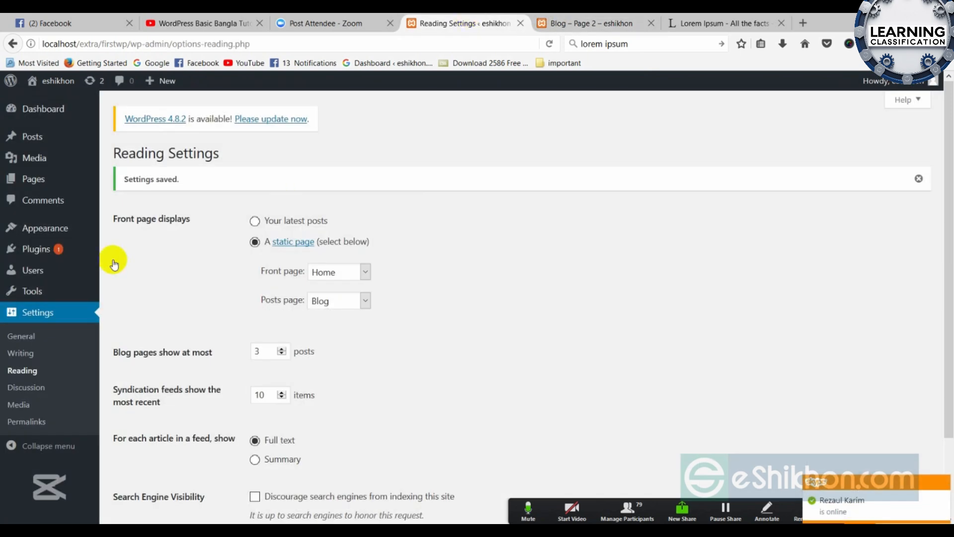
{"action": "left_click", "coordinate": [586, 24]}
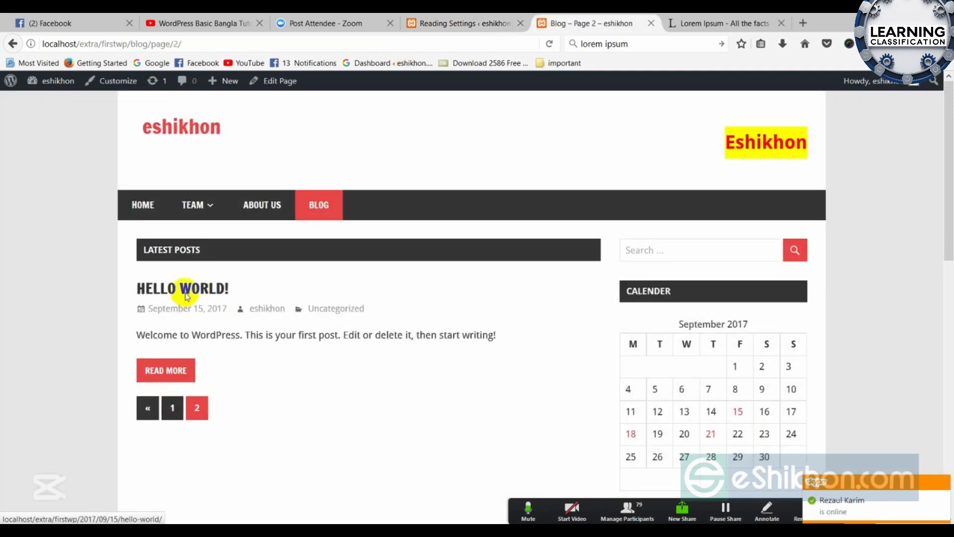
{"action": "left_click", "coordinate": [152, 208]}
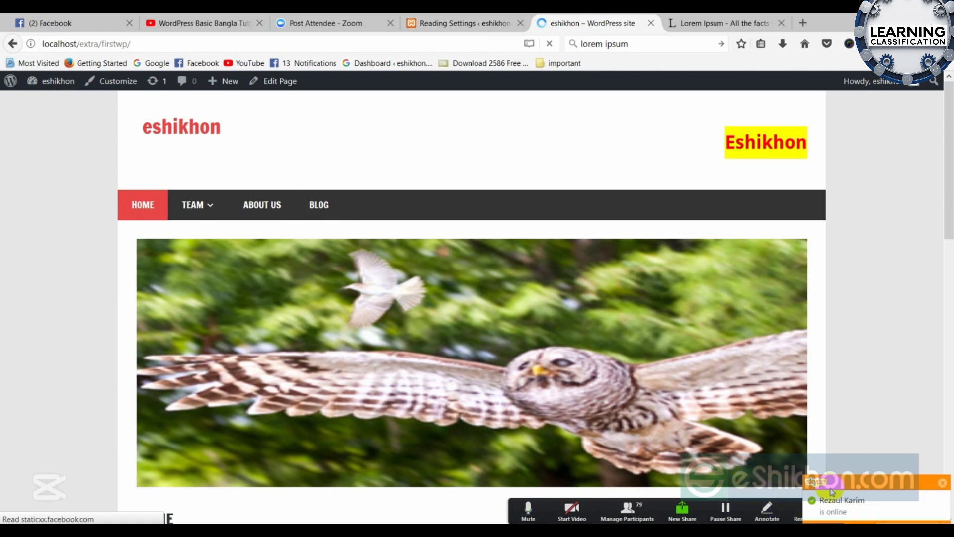
{"action": "left_click", "coordinate": [888, 512]}
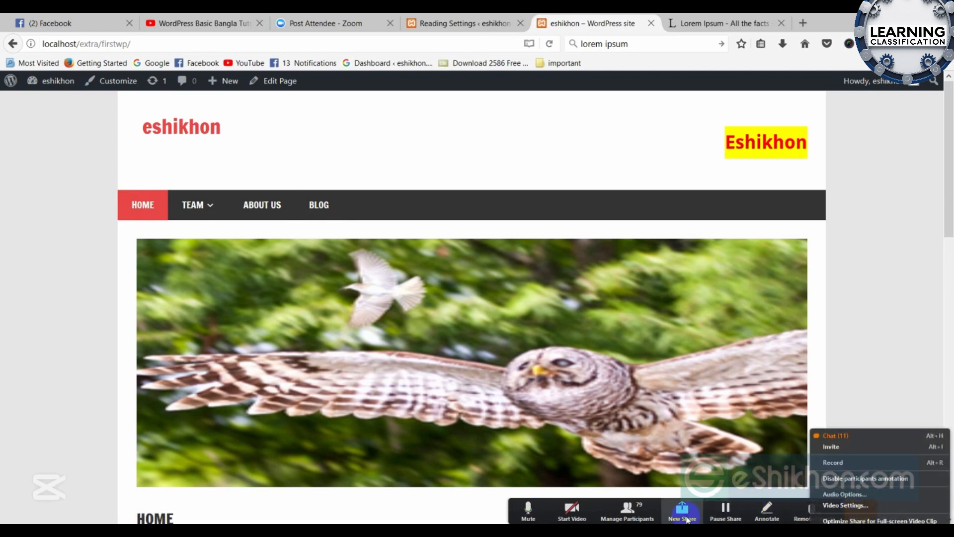
{"action": "left_click", "coordinate": [602, 19]}
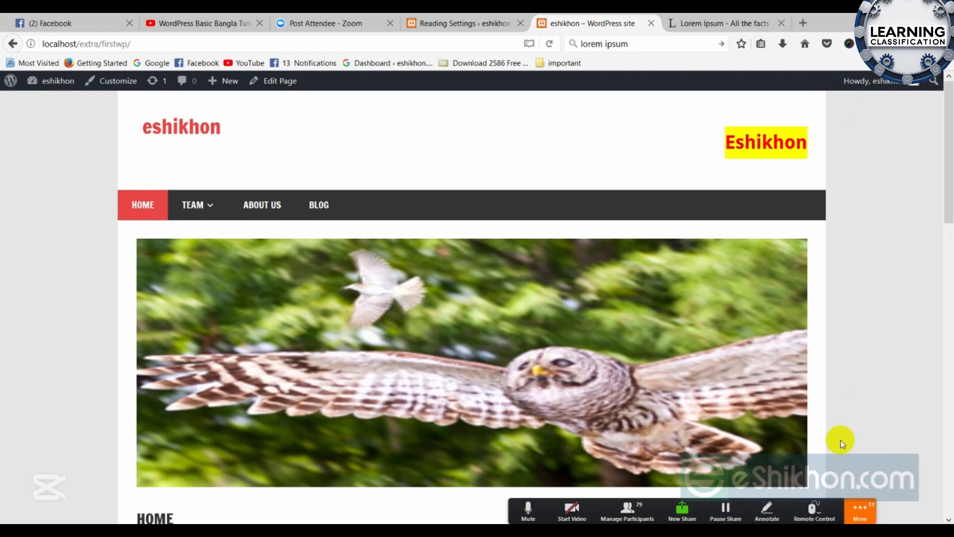